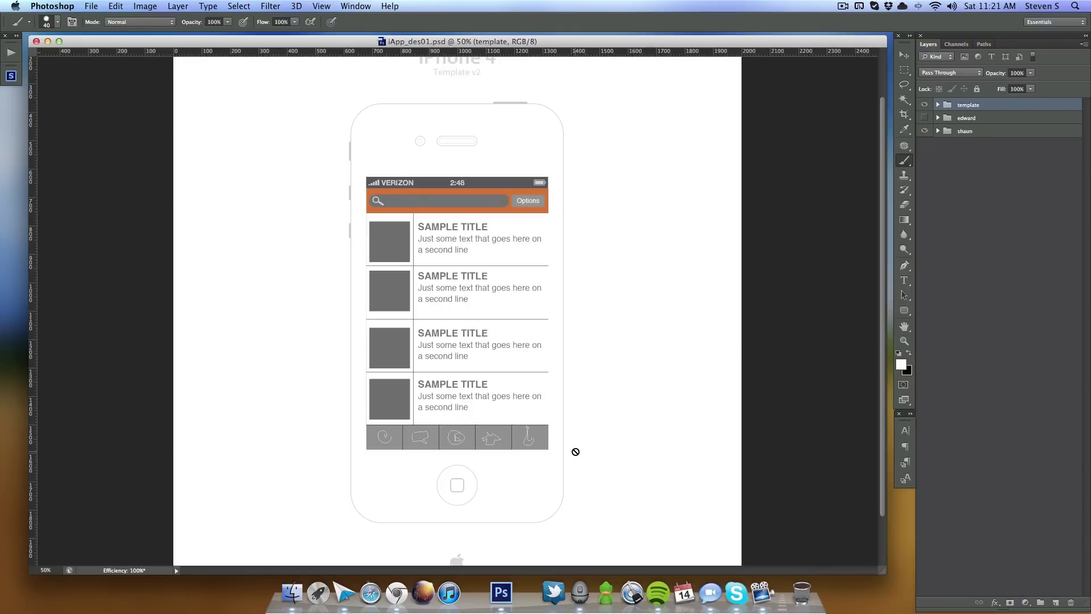
# Step: Show the guides and draw a 640 by 88 px rectangle over the phone mockup's bottom icon bar on a new layer
pyautogui.press('super+1')
pyautogui.scroll(-5, 512, 456)
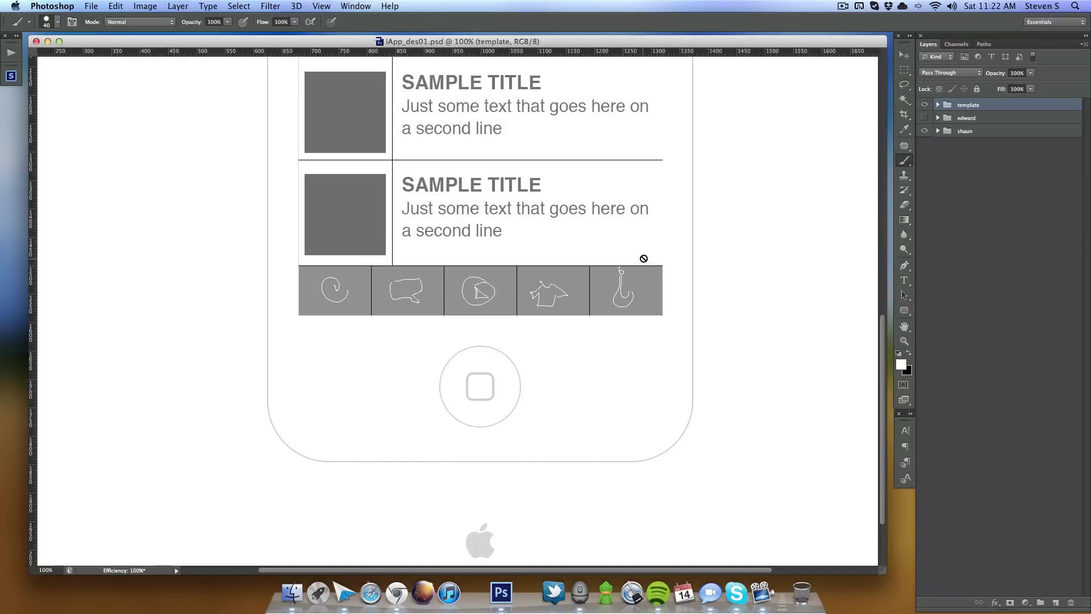
pyautogui.click(1055, 603)
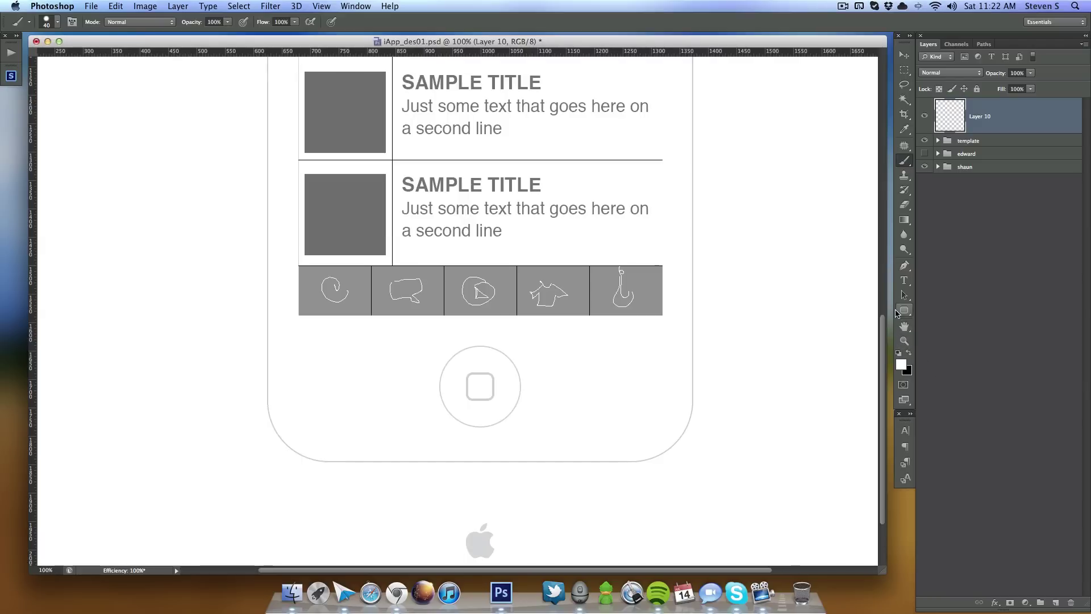
pyautogui.press('super+semicolon')
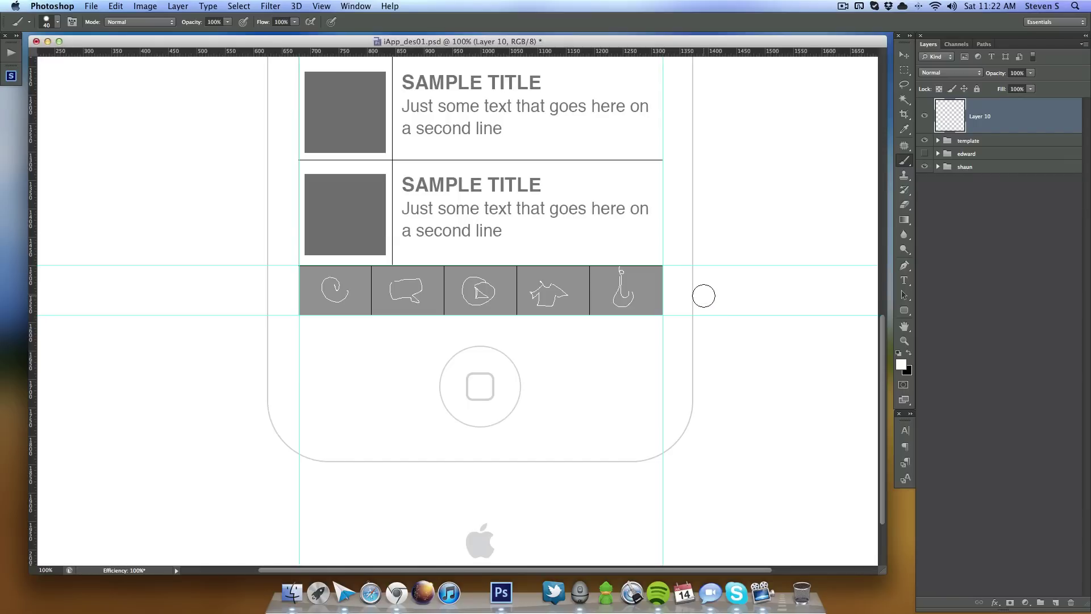
pyautogui.click(904, 309)
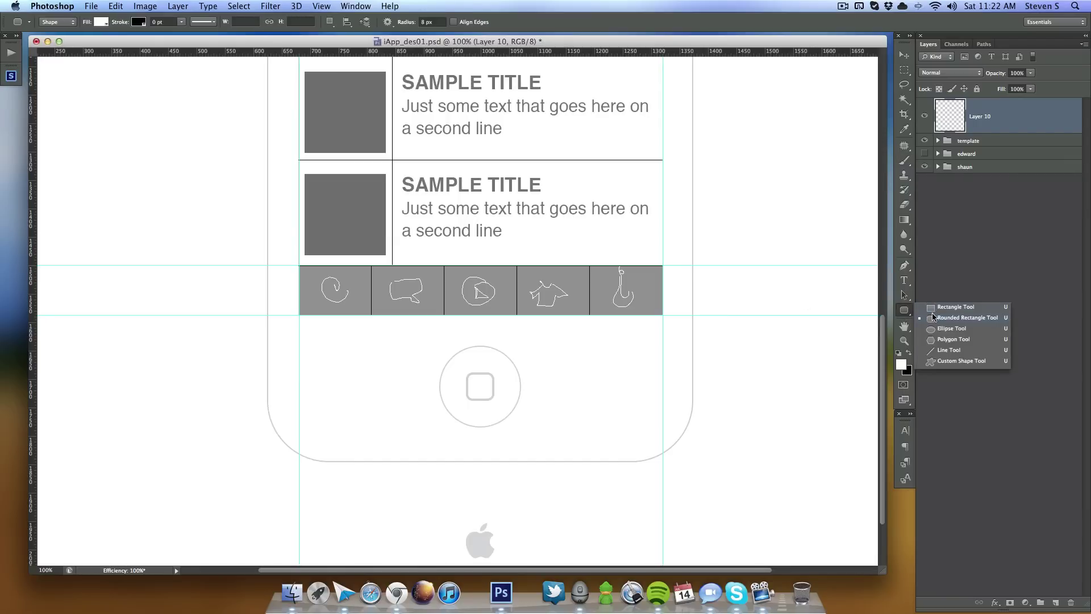
pyautogui.click(938, 310)
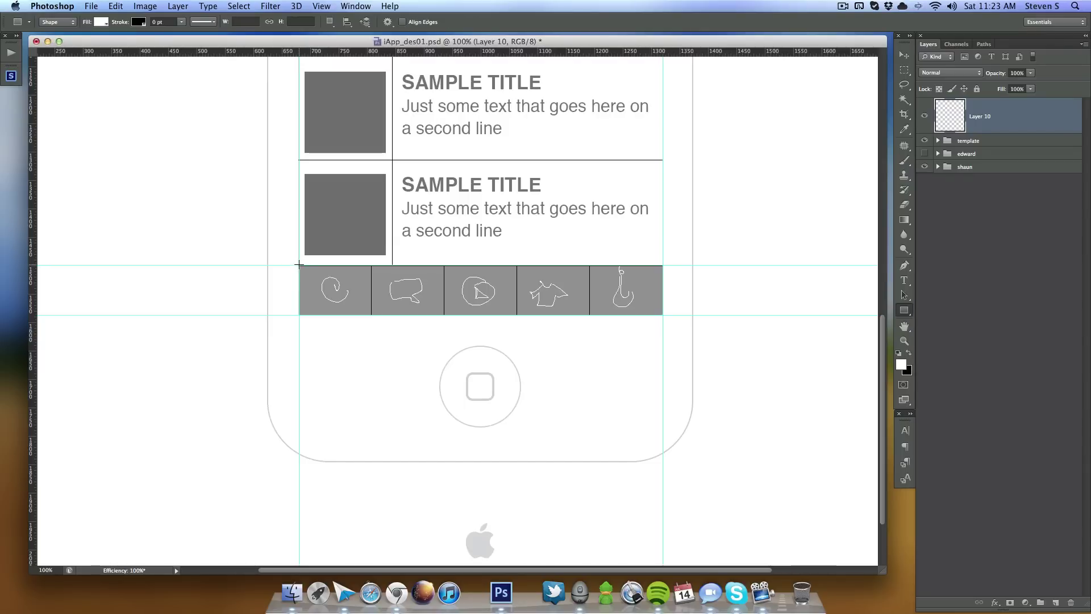
pyautogui.moveTo(298, 265); pyautogui.dragTo(664, 312)
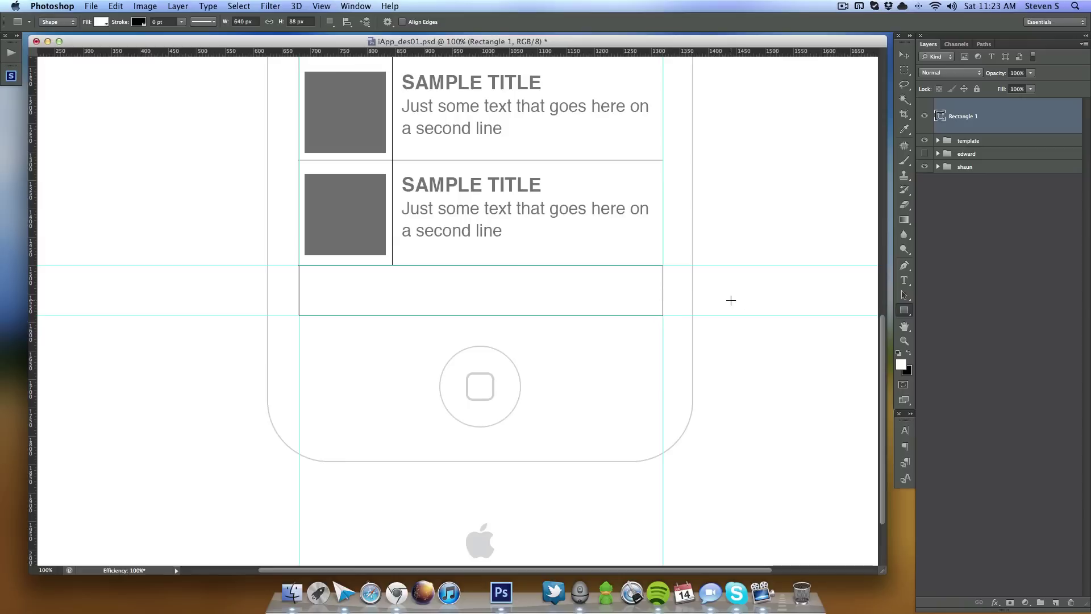
# Step: Set the bar rectangle's fill colour to grey #a0a0a0
pyautogui.doubleClick(940, 118)
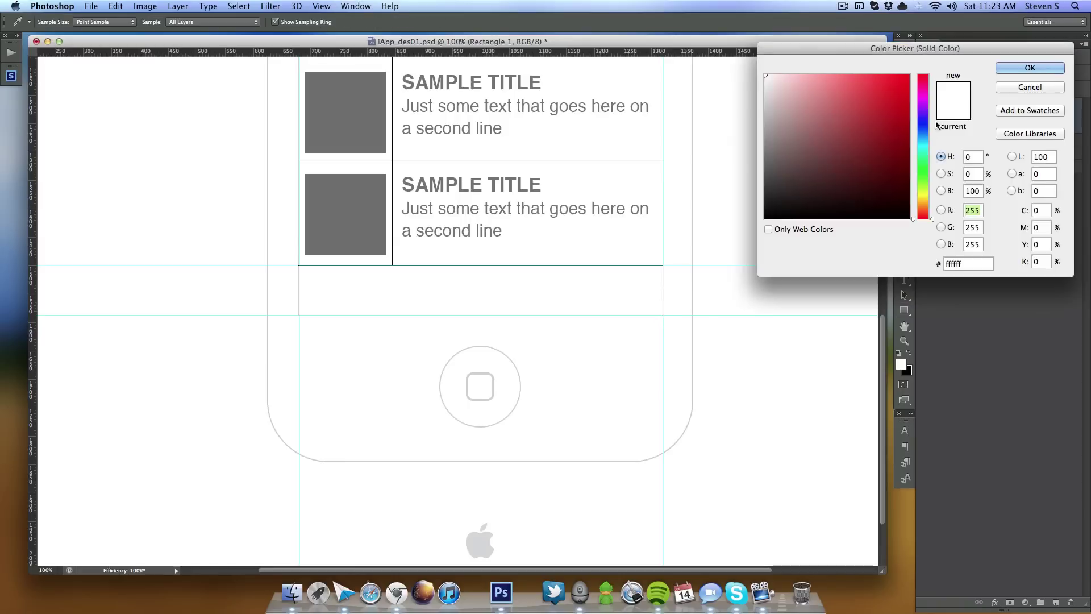
pyautogui.moveTo(767, 122); pyautogui.dragTo(762, 126)
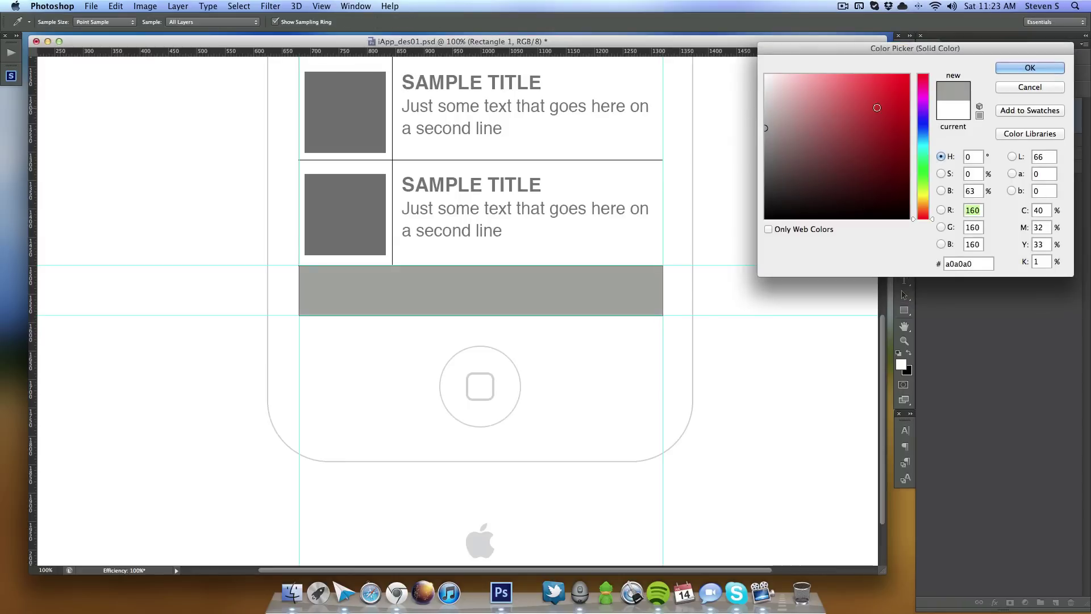
pyautogui.press('Return')
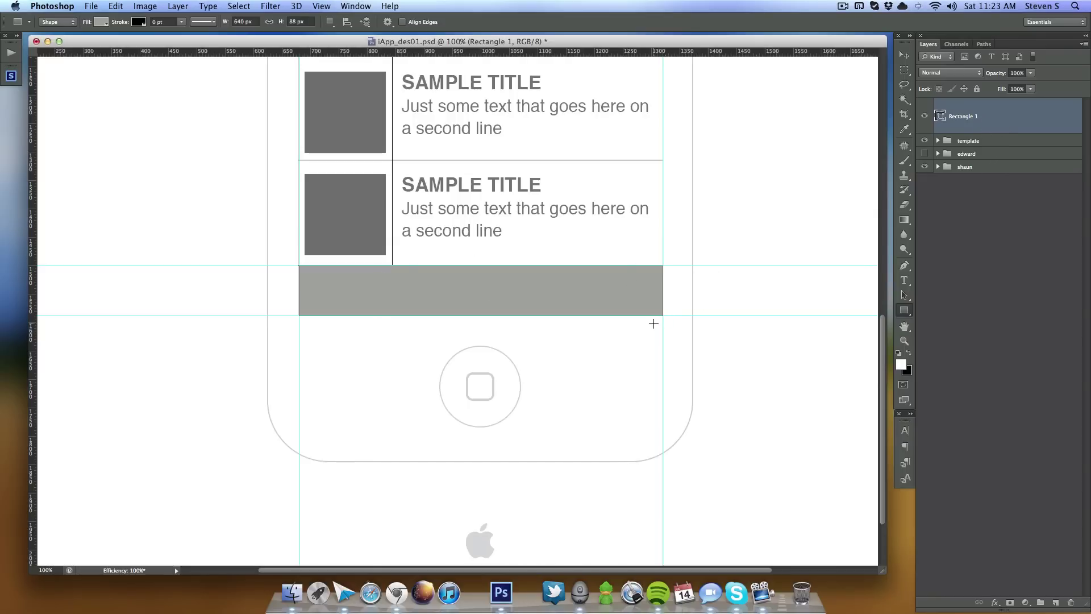
# Step: Apply a black-to-white linear Gradient Overlay to the bar rectangle with Multiply blending and 18% opacity
pyautogui.doubleClick(1005, 128)
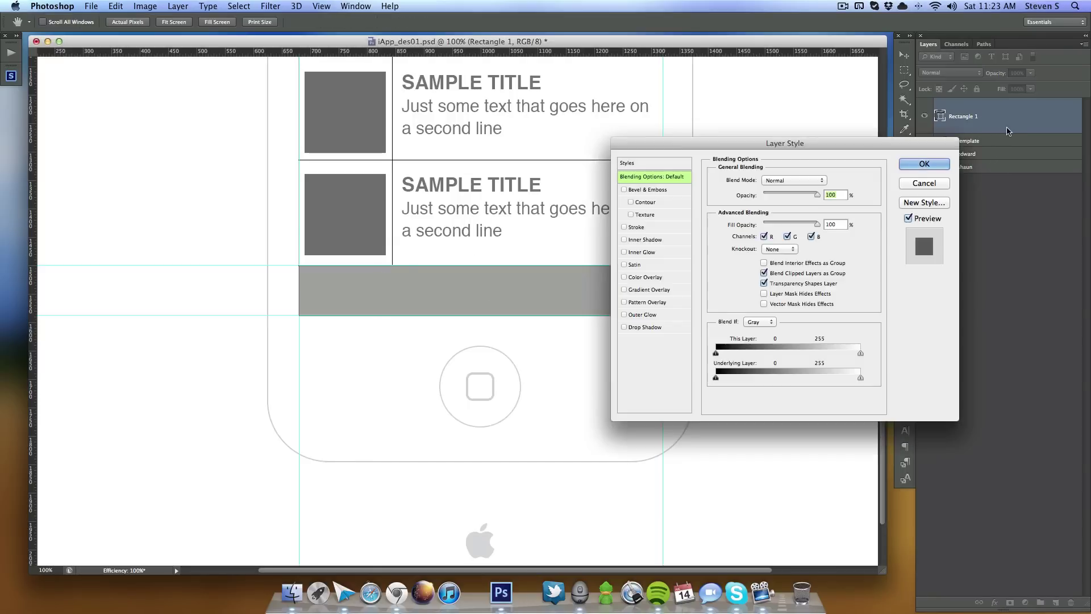
pyautogui.click(667, 292)
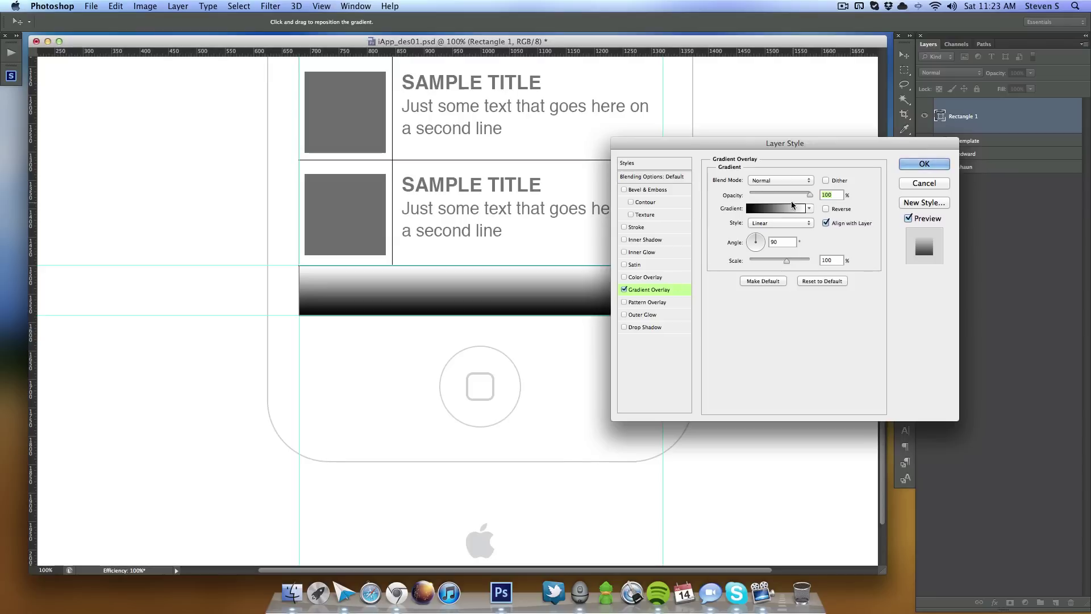
pyautogui.click(783, 180)
pyautogui.click(779, 209)
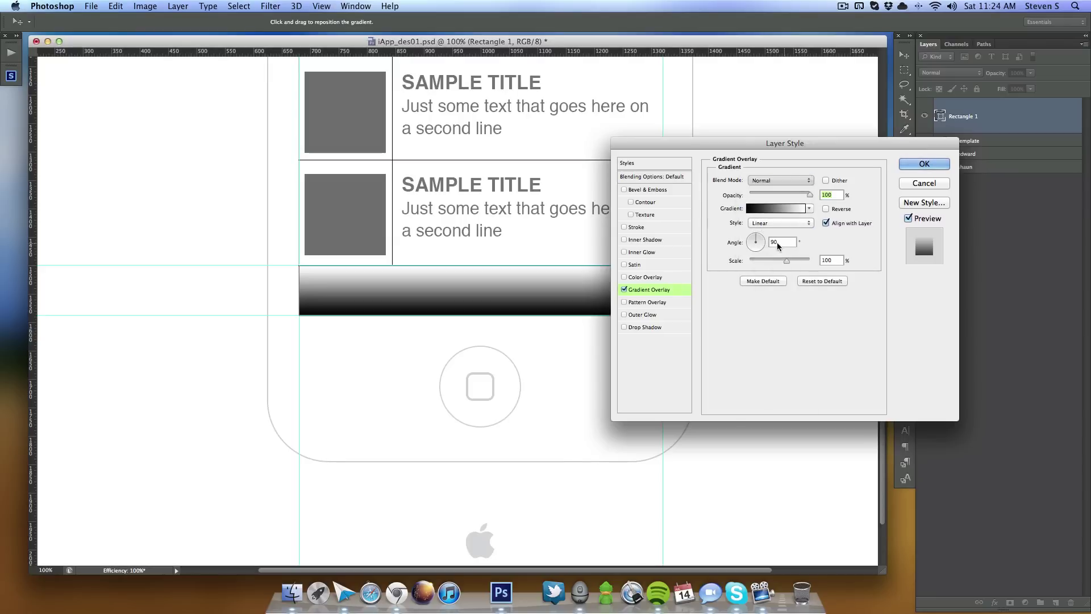
pyautogui.moveTo(790, 190); pyautogui.dragTo(759, 188)
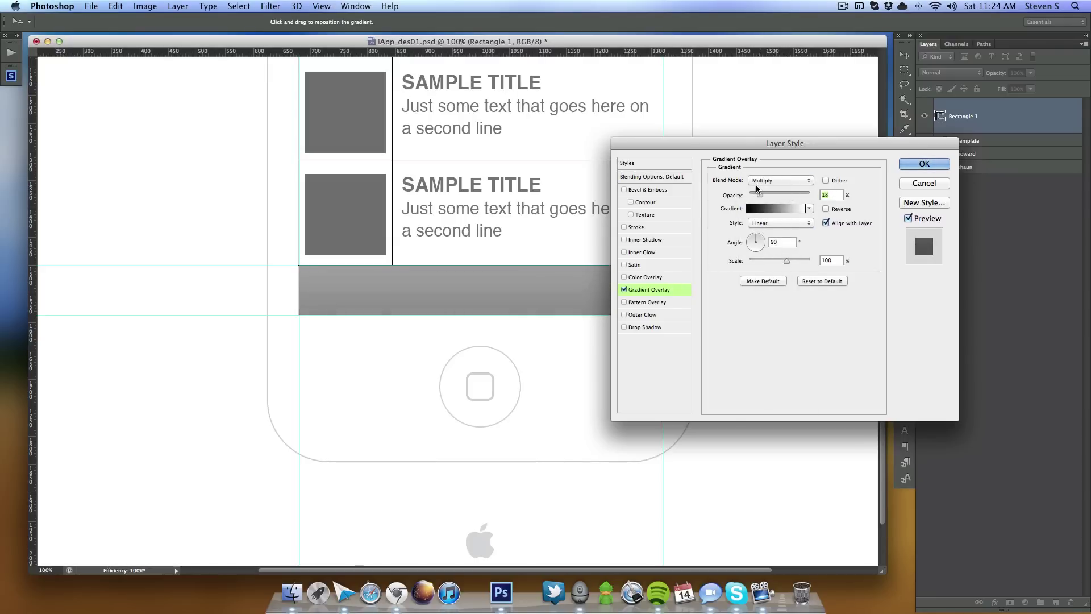
pyautogui.click(624, 302)
pyautogui.click(624, 302)
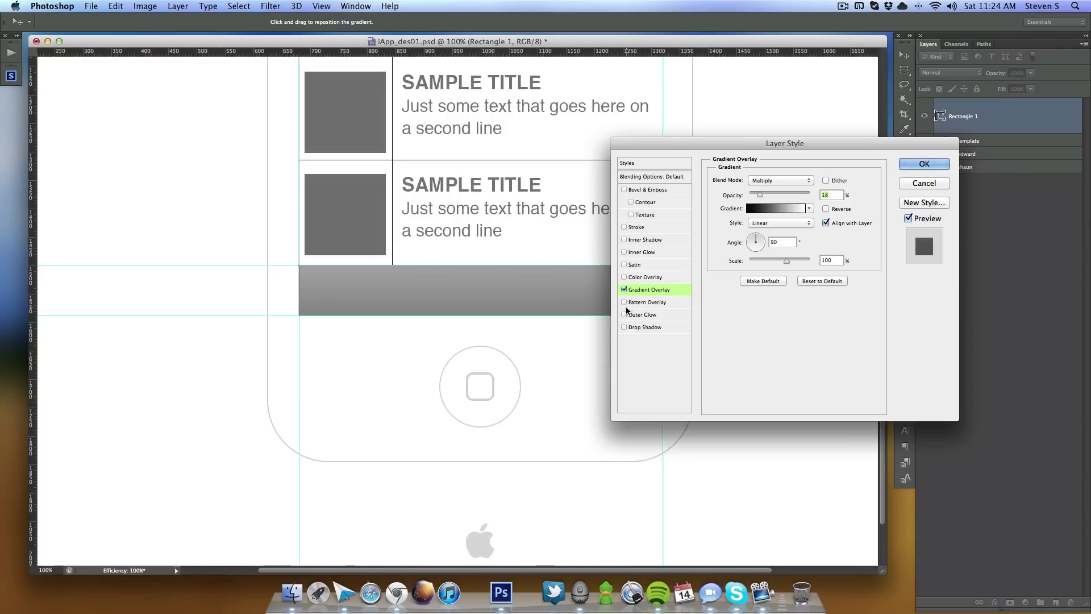
pyautogui.click(912, 161)
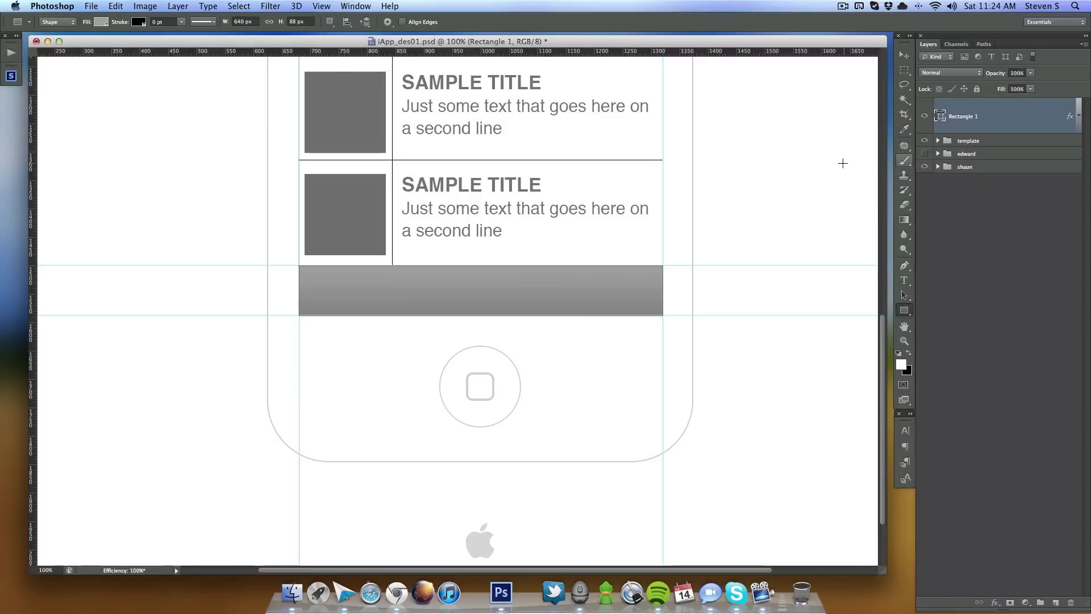
# Step: Create a new white RGB document measuring 6 by 6 pixels at 72 pixels per inch
pyautogui.press('super+n')
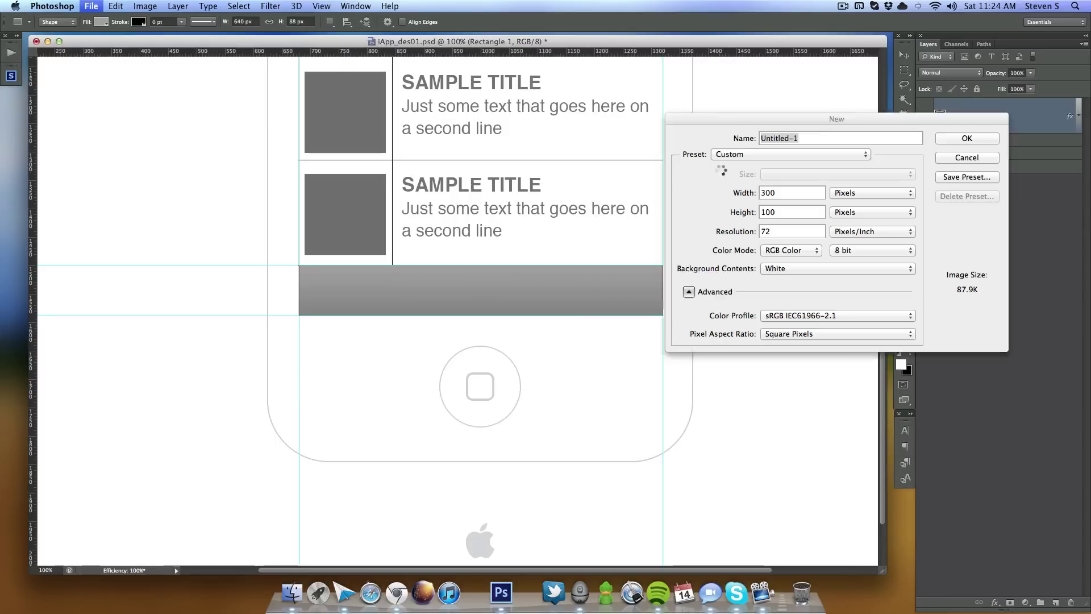
pyautogui.doubleClick(557, 195)
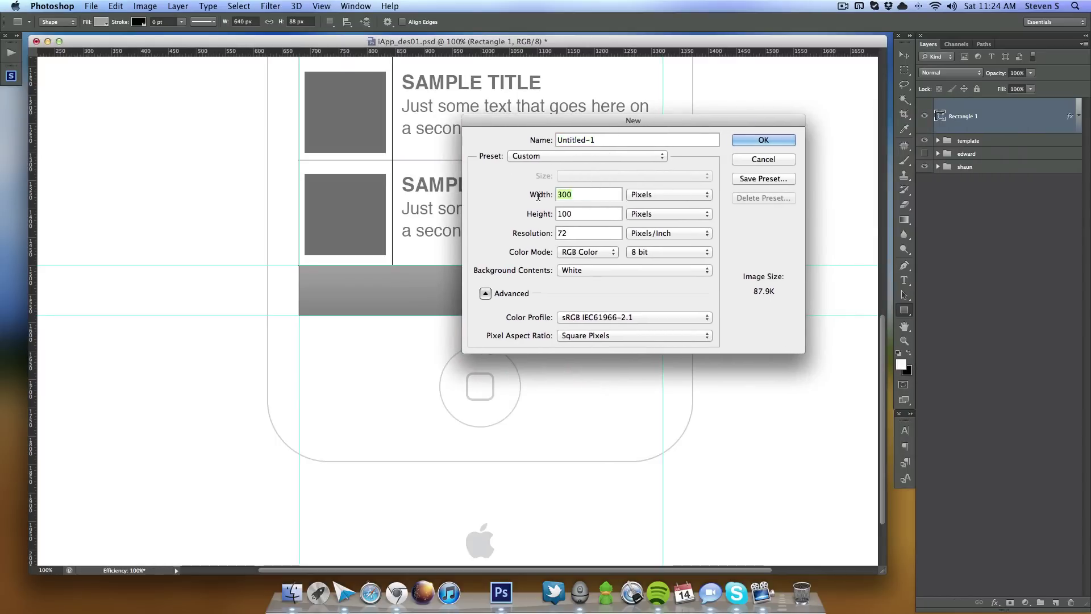
pyautogui.write('640')
pyautogui.press('Tab')
pyautogui.write('88')
pyautogui.click(763, 140)
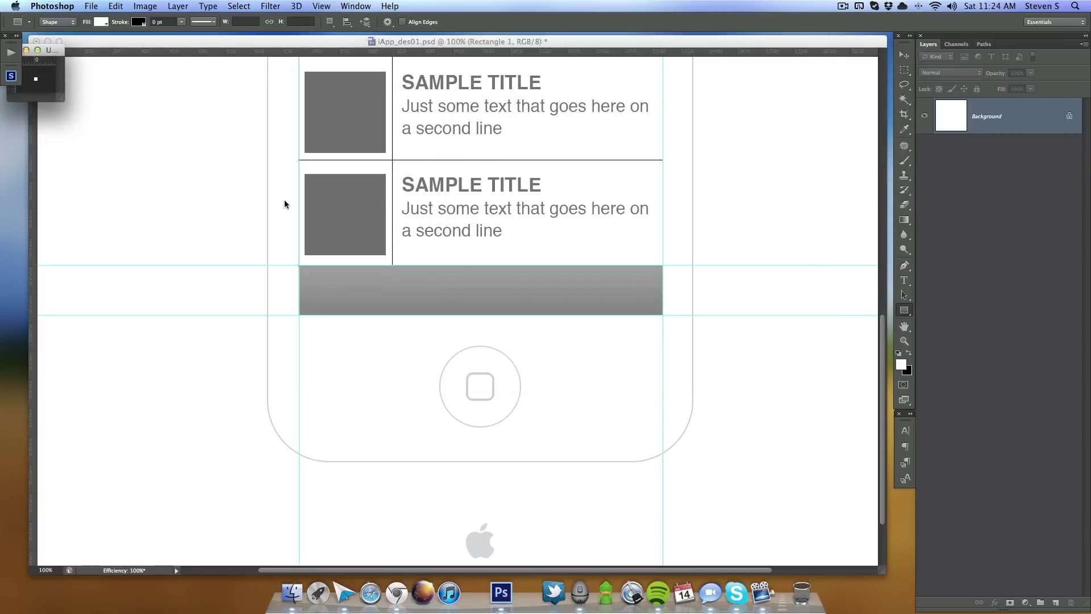
# Step: Move and enlarge the new document's window, and magnify its canvas to 3200%
pyautogui.moveTo(62, 52); pyautogui.dragTo(285, 120)
pyautogui.moveTo(297, 170); pyautogui.dragTo(770, 455)
pyautogui.press('super+plus')
pyautogui.press('super+plus')
pyautogui.press('super+plus')
pyautogui.press('super+plus')
pyautogui.press('super+plus')
pyautogui.press('super+plus')
pyautogui.press('super+plus')
pyautogui.press('super+plus')
pyautogui.press('super+plus')
pyautogui.press('super+plus')
pyautogui.press('super+plus')
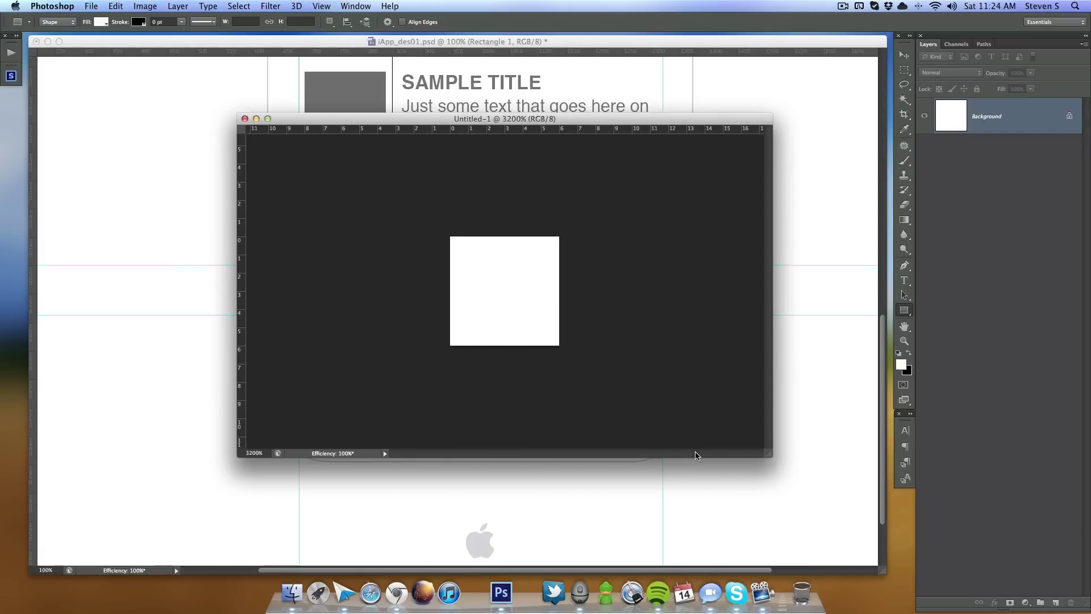
# Step: Choose the Pencil tool and replace the locked white background with an empty transparent layer
pyautogui.click(906, 163)
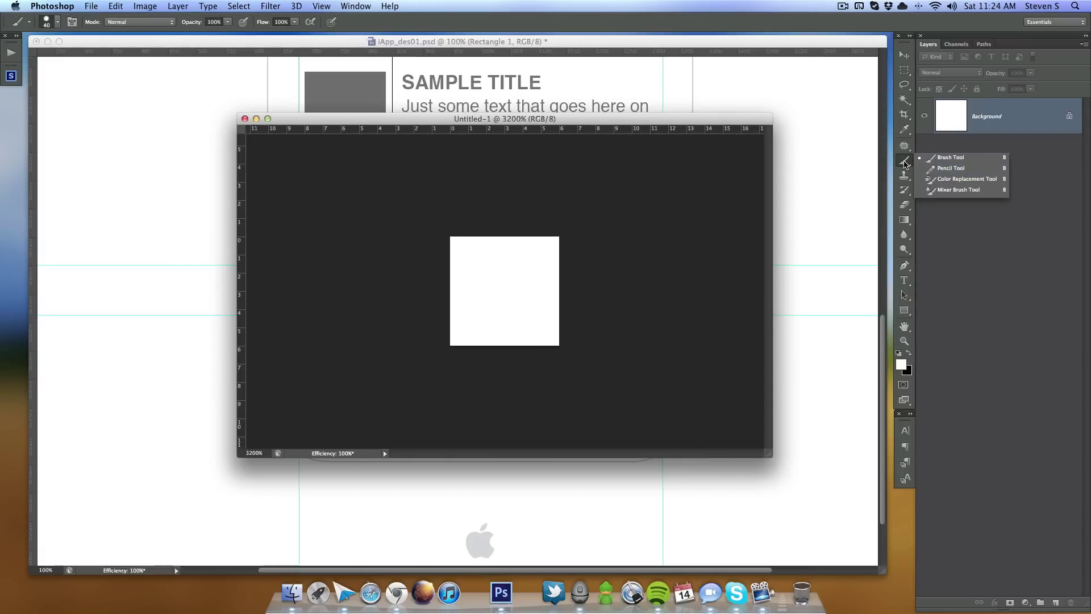
pyautogui.click(950, 168)
pyautogui.doubleClick(1031, 116)
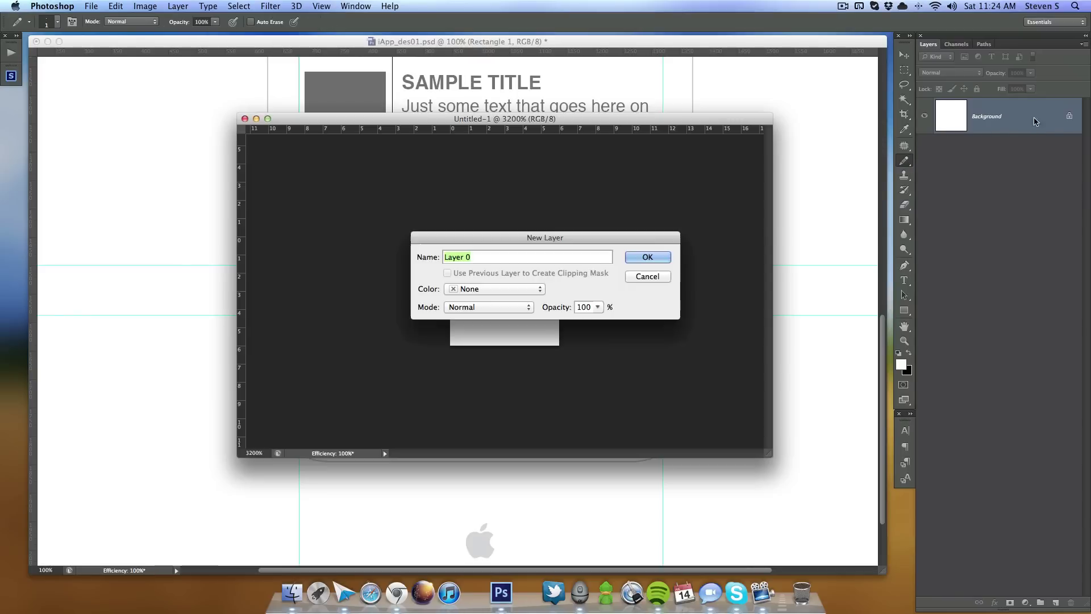
pyautogui.click(649, 255)
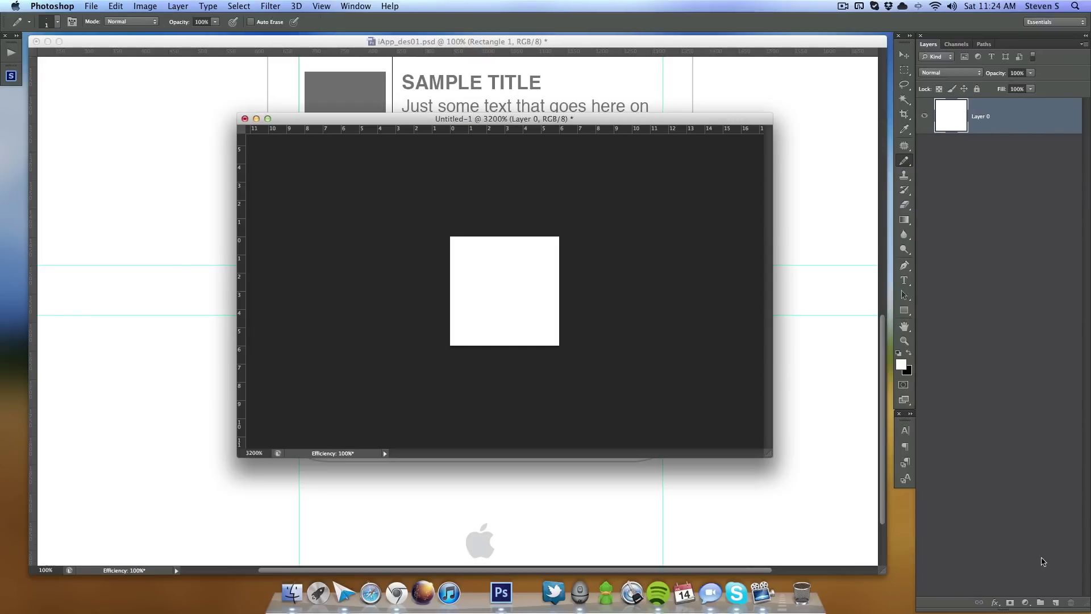
pyautogui.click(1055, 602)
pyautogui.moveTo(999, 153); pyautogui.dragTo(1071, 602)
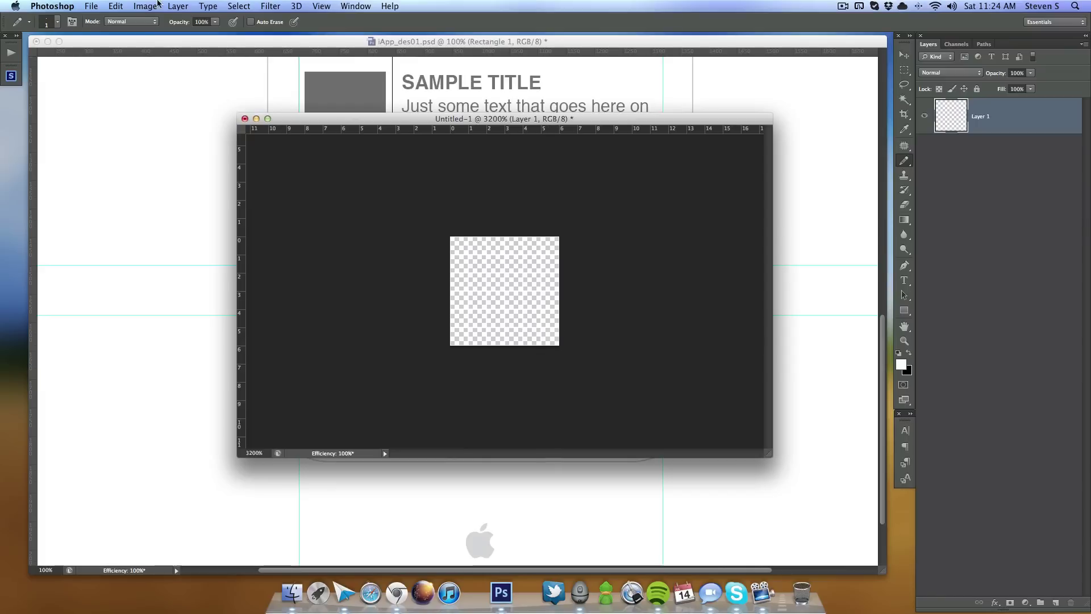
# Step: Resize the document to 3 by 3 pixels
pyautogui.click(176, 5)
pyautogui.click(156, 106)
pyautogui.write('3')
pyautogui.click(655, 195)
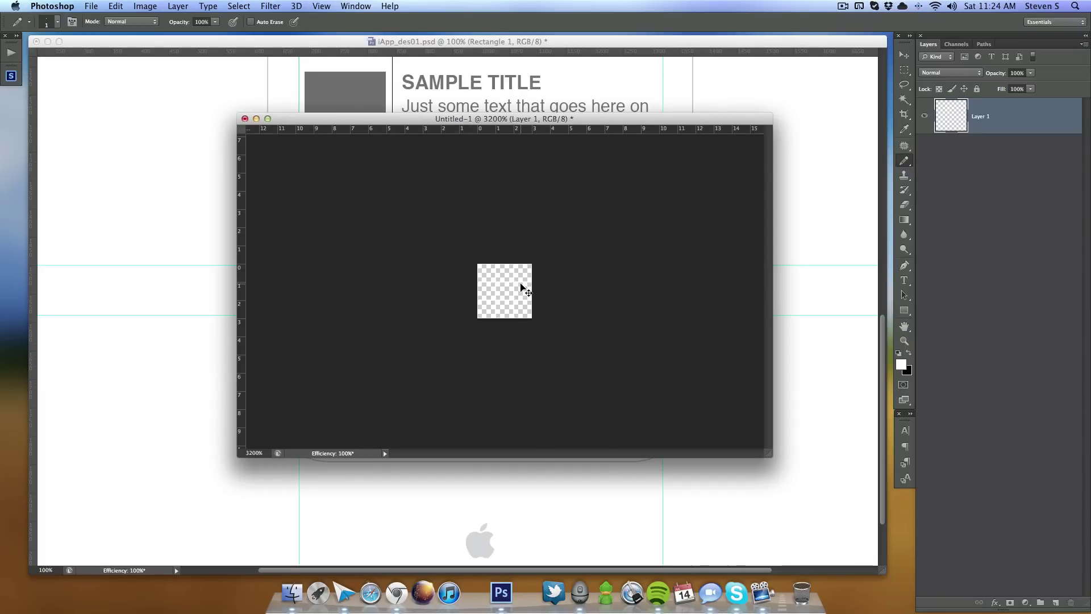
# Step: Undo the trial white pixel and pencil one black pixel in the canvas's upper-left corner and one in its lower-right corner
pyautogui.click(486, 270)
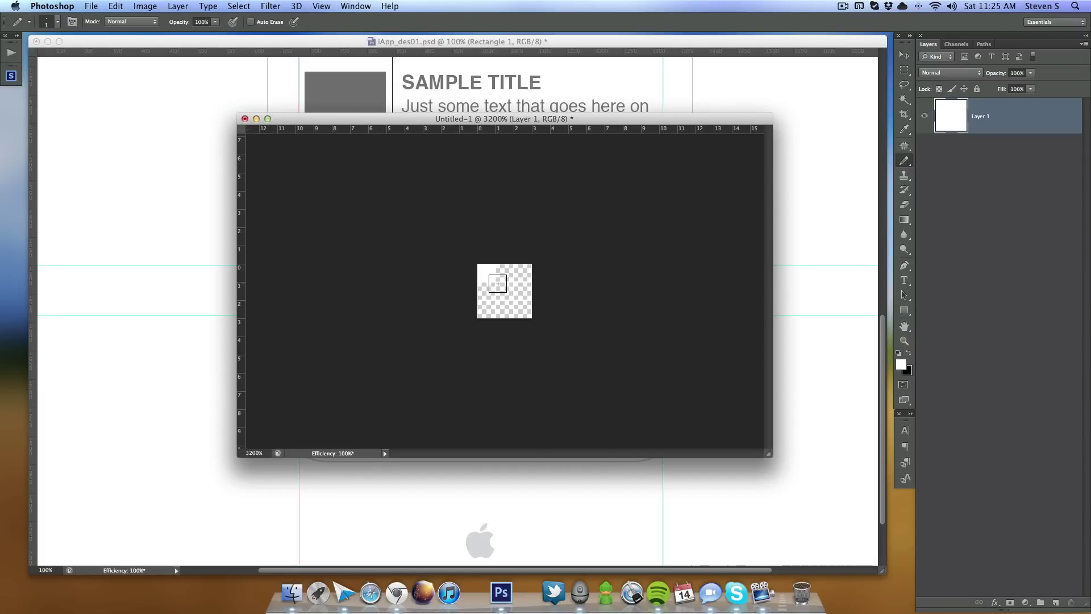
pyautogui.press('super+z')
pyautogui.click(908, 352)
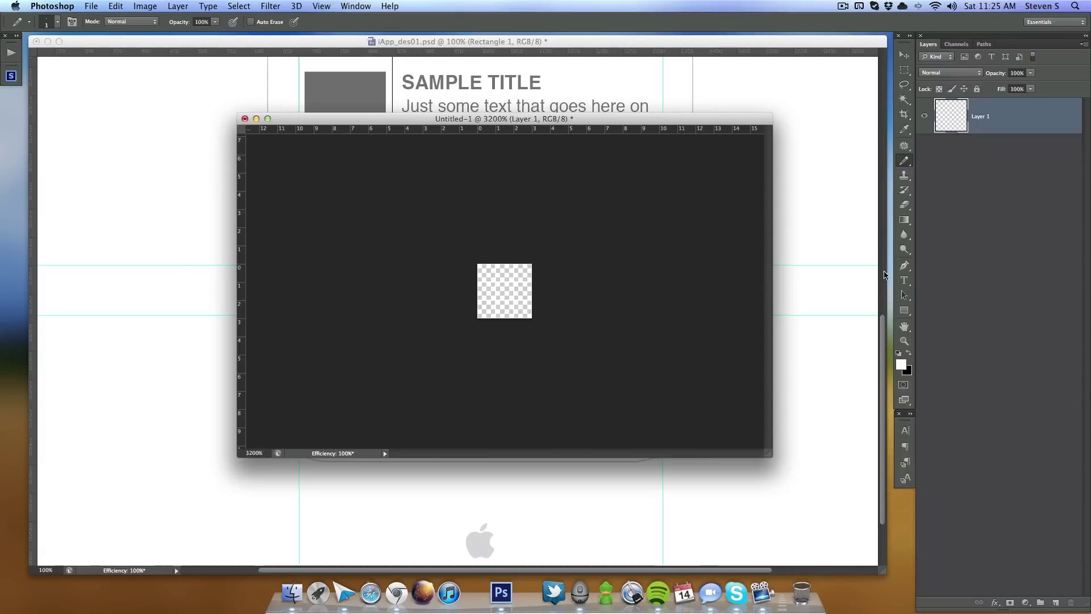
pyautogui.click(486, 273)
pyautogui.click(522, 309)
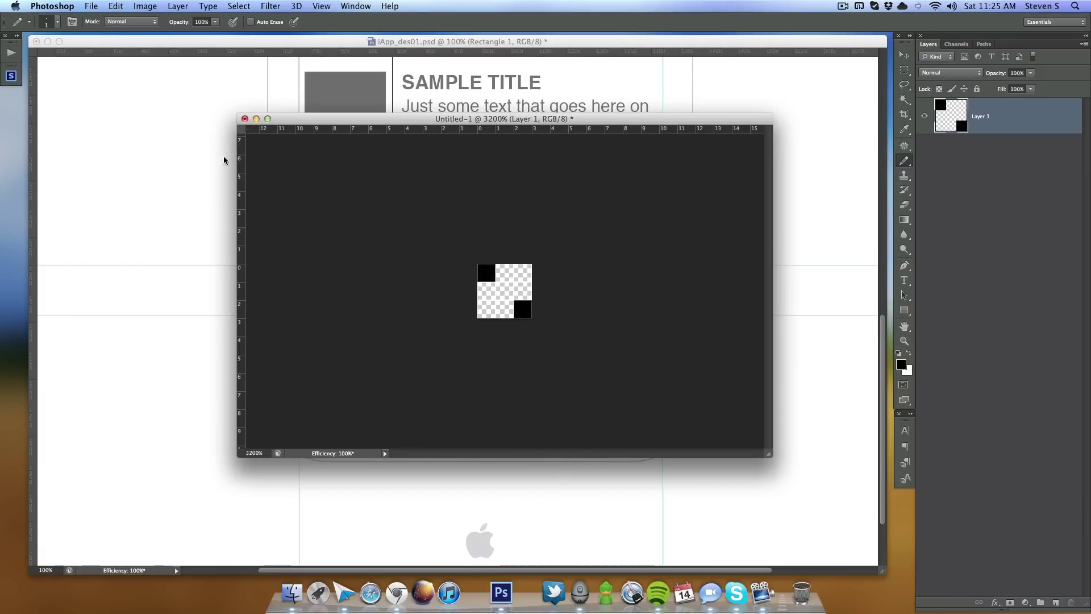
# Step: Define the two-pixel diagonal artwork as a pattern named weirdness and close its document without saving
pyautogui.moveTo(337, 116); pyautogui.dragTo(308, 113)
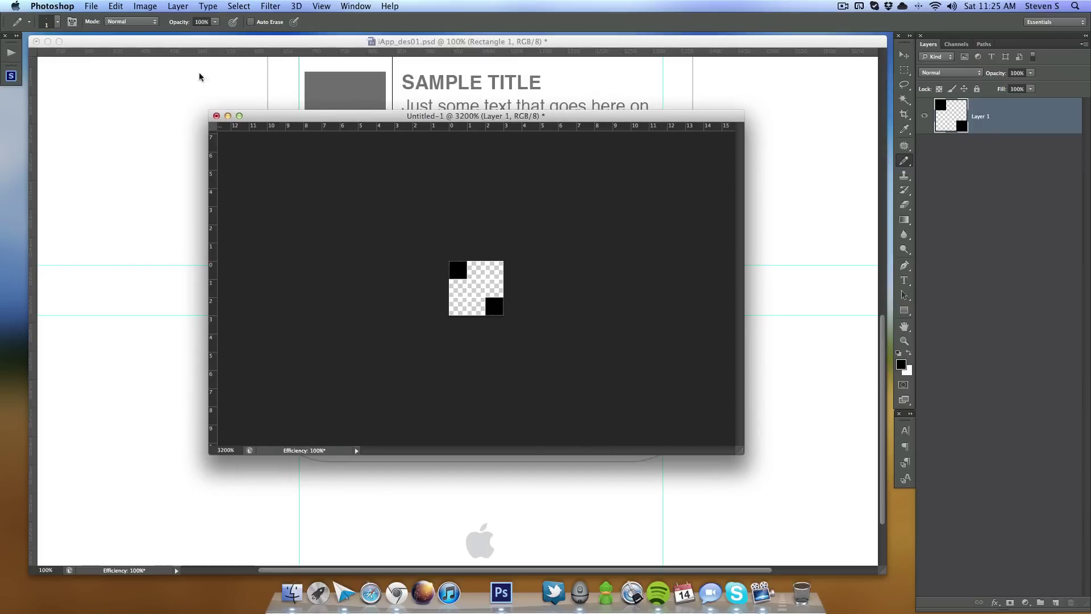
pyautogui.click(116, 7)
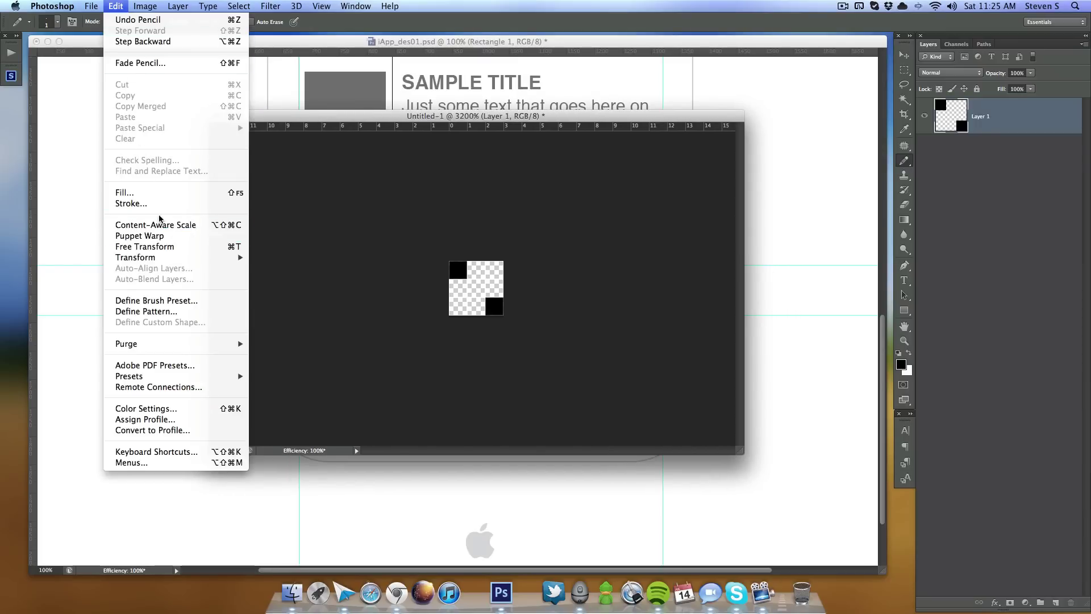
pyautogui.click(180, 313)
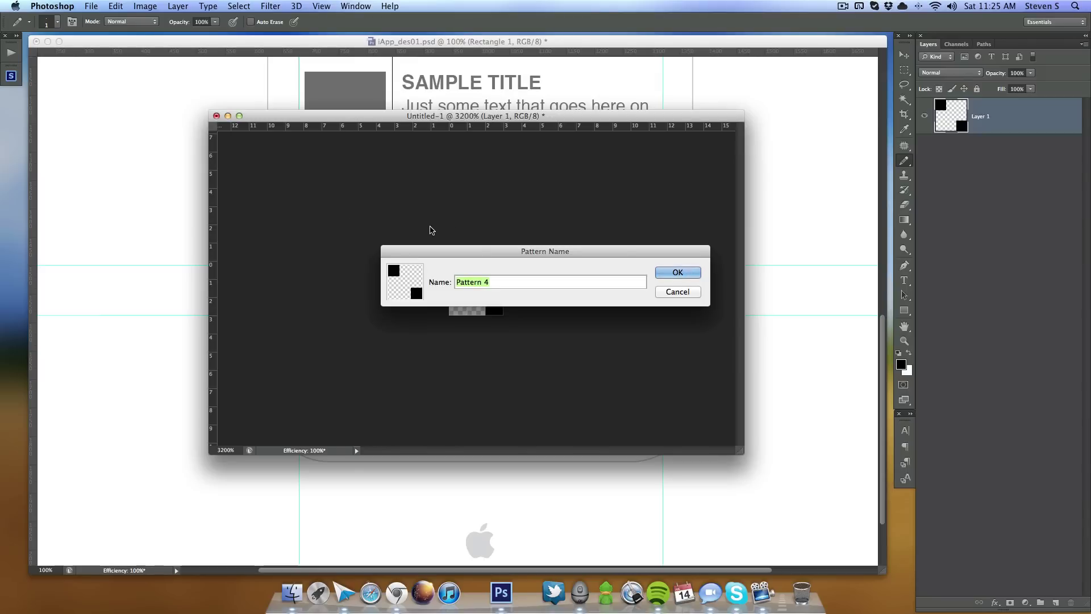
pyautogui.write('weirdness')
pyautogui.press('Return')
pyautogui.click(216, 116)
pyautogui.click(504, 203)
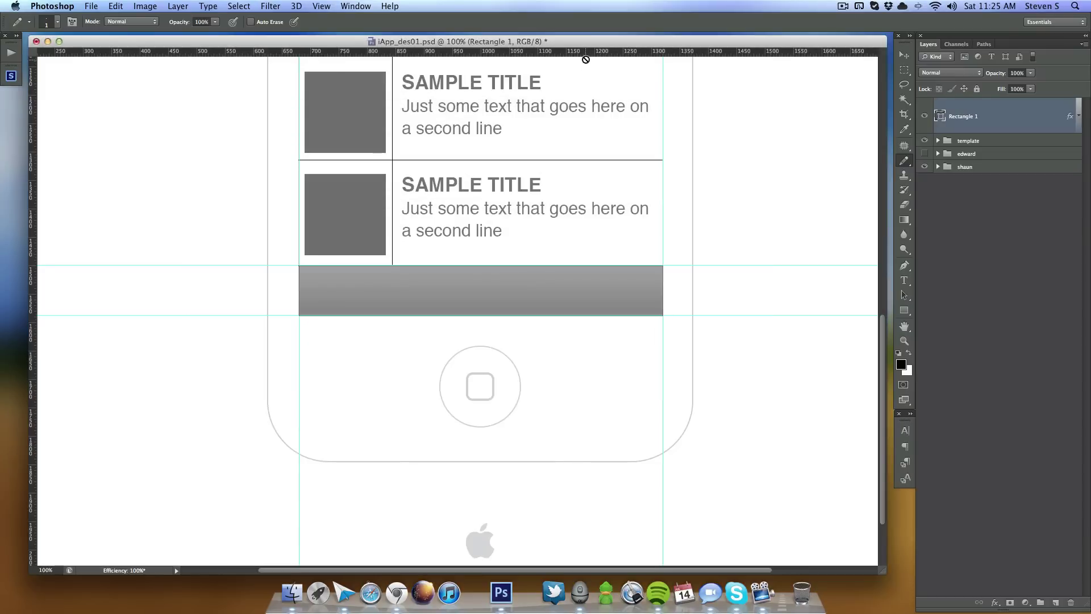
# Step: Check the bar rectangle by toggling its layer's visibility, and rename the layer menu-bg
pyautogui.click(924, 117)
pyautogui.click(923, 117)
pyautogui.doubleClick(967, 117)
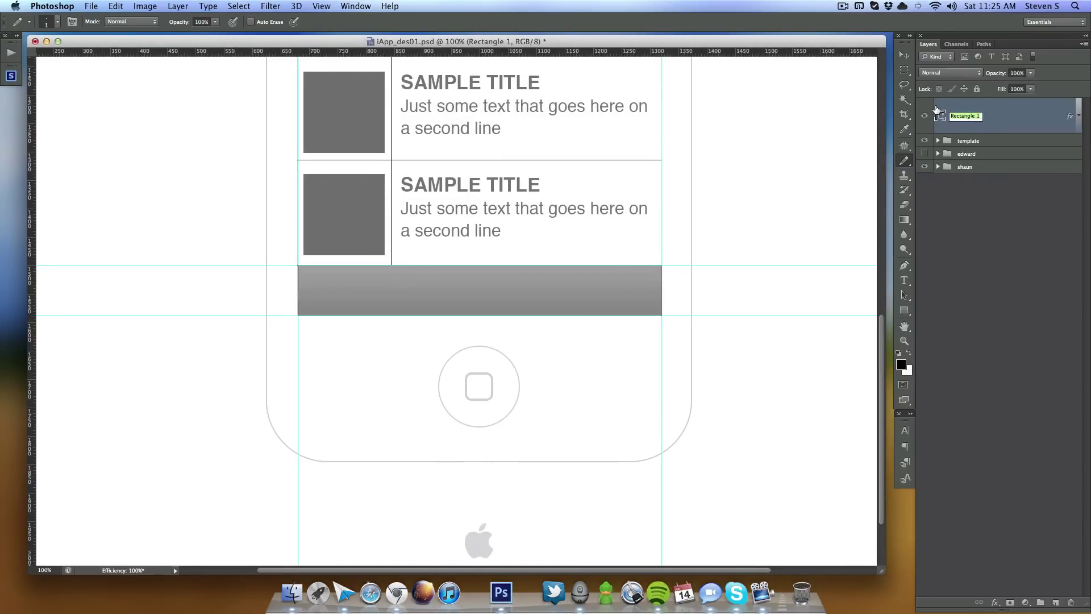
pyautogui.write('menu-bg')
pyautogui.press('Return')
# Step: Add a pattern overlay to the menu-bg layer using the custom two-pixel diagonal pattern weirdness
pyautogui.doubleClick(1011, 120)
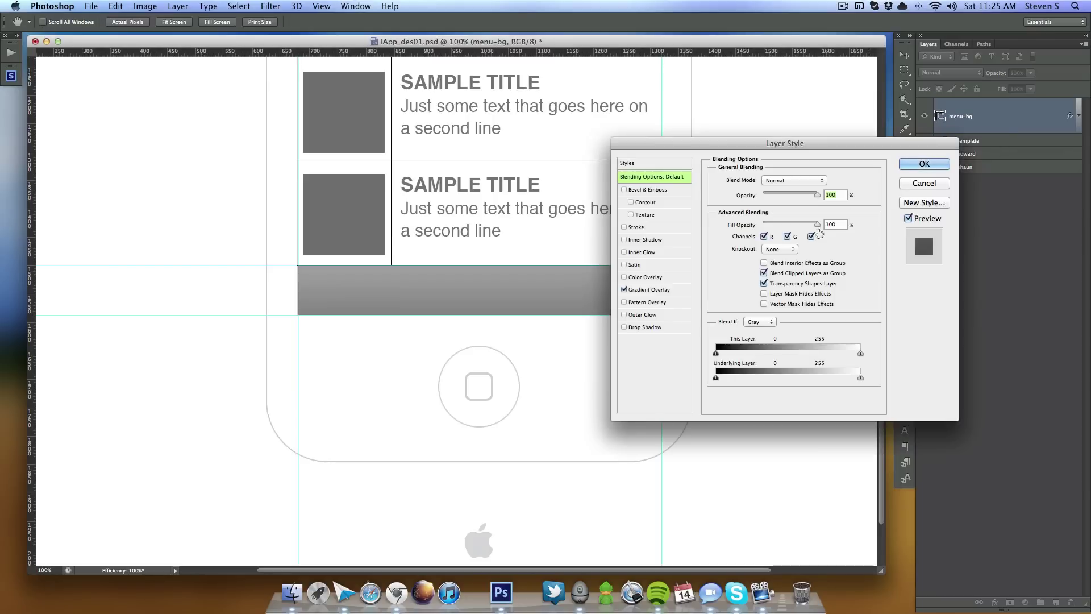
pyautogui.click(654, 304)
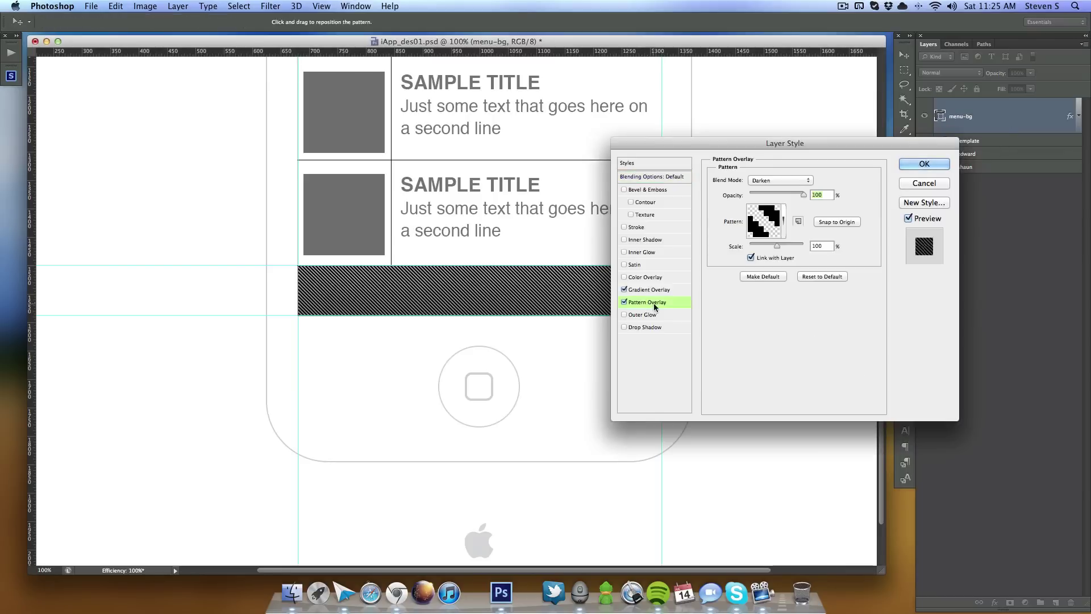
pyautogui.click(784, 225)
pyautogui.click(786, 229)
pyautogui.click(787, 230)
pyautogui.moveTo(893, 284); pyautogui.dragTo(888, 476)
pyautogui.click(723, 478)
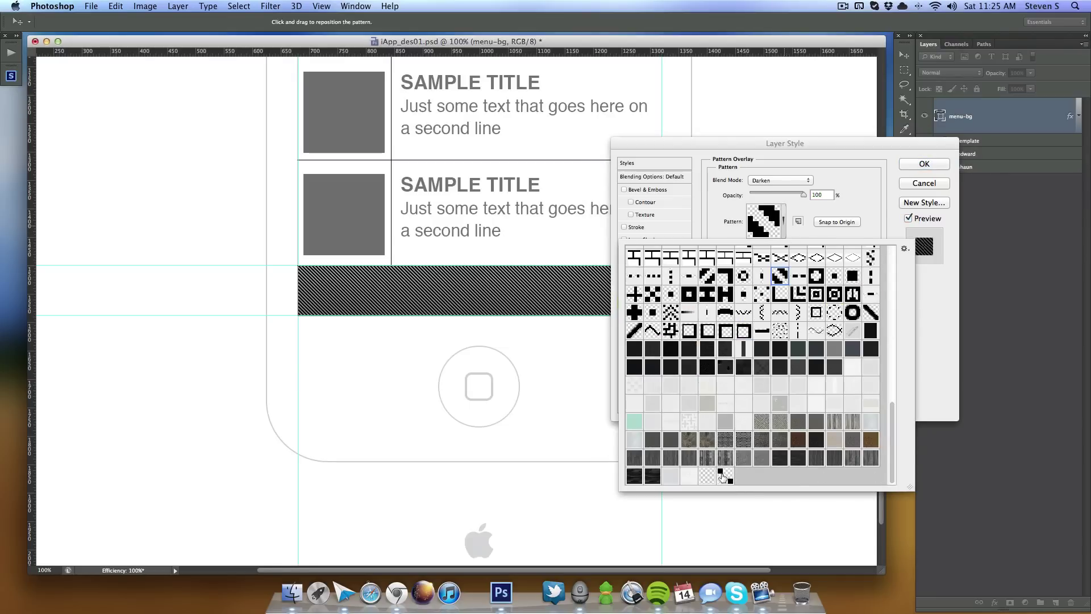
pyautogui.click(833, 162)
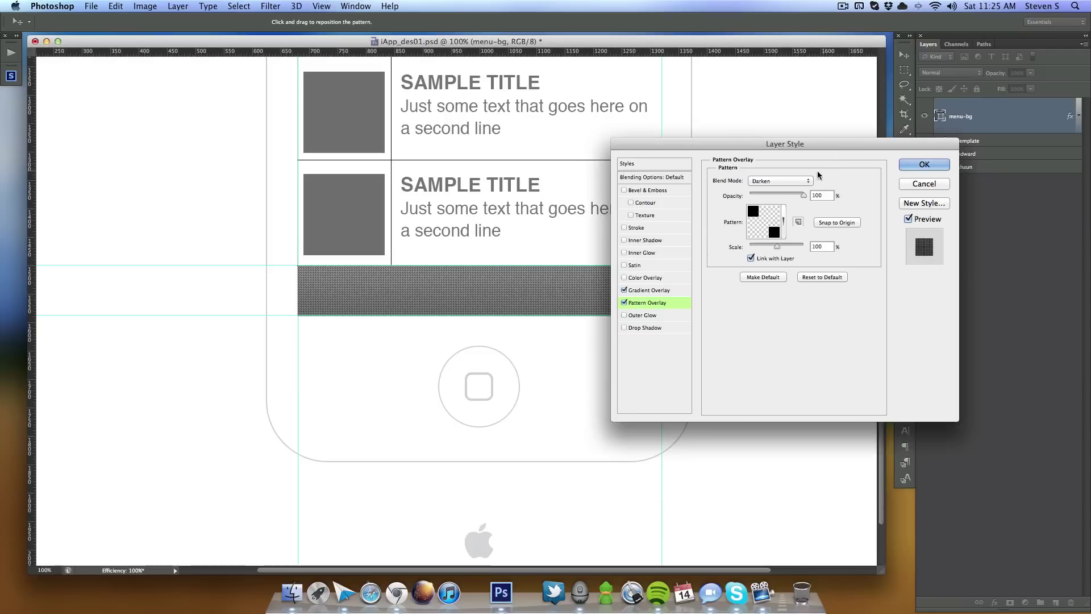
# Step: Set the pattern overlay's blend mode to Multiply and its opacity to 22%, and apply the layer style
pyautogui.click(781, 180)
pyautogui.click(783, 189)
pyautogui.moveTo(786, 196); pyautogui.dragTo(761, 191)
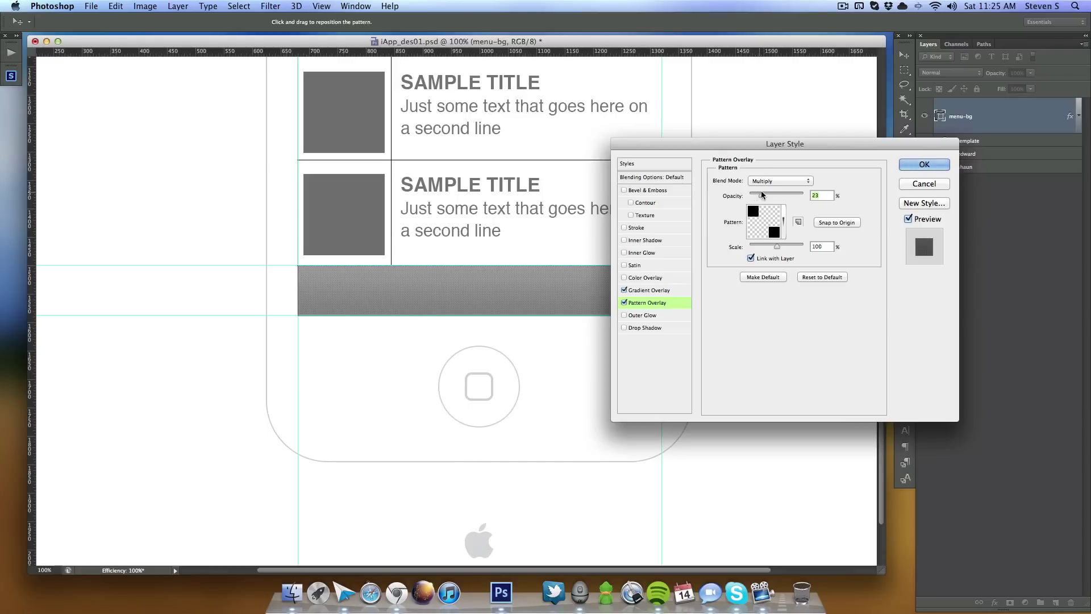
pyautogui.moveTo(802, 142); pyautogui.dragTo(790, 114)
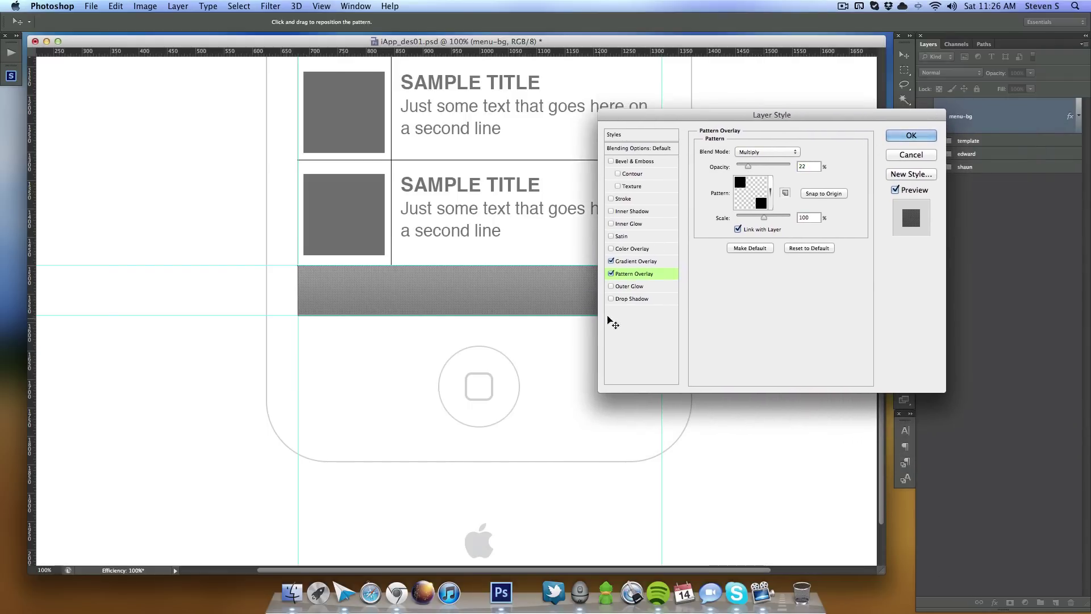
pyautogui.click(910, 135)
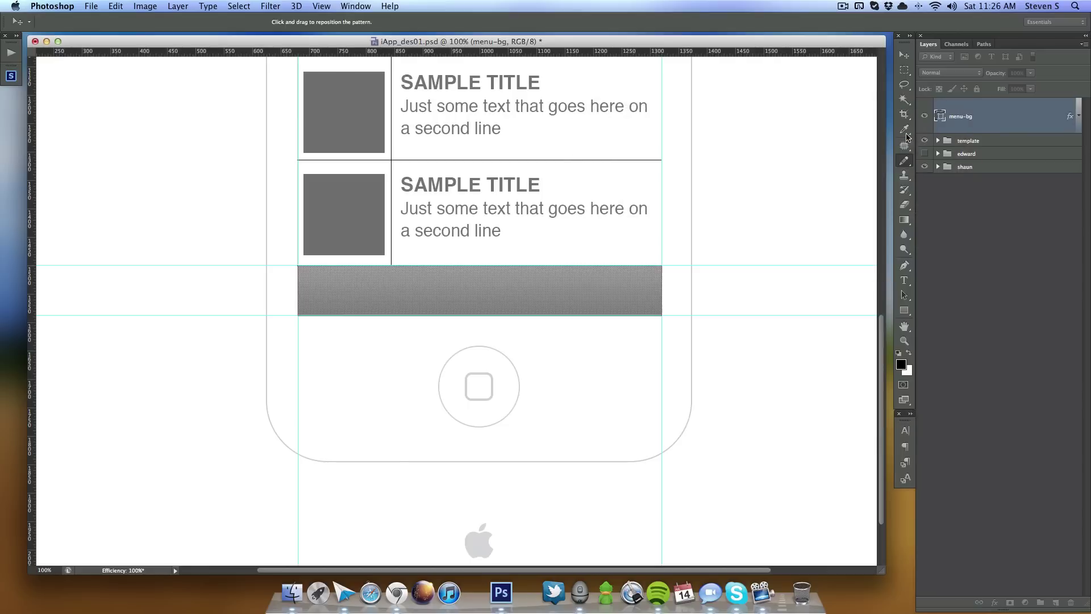
# Step: Recolor the menu-bg bar with the warm gray a8a5a1
pyautogui.doubleClick(936, 116)
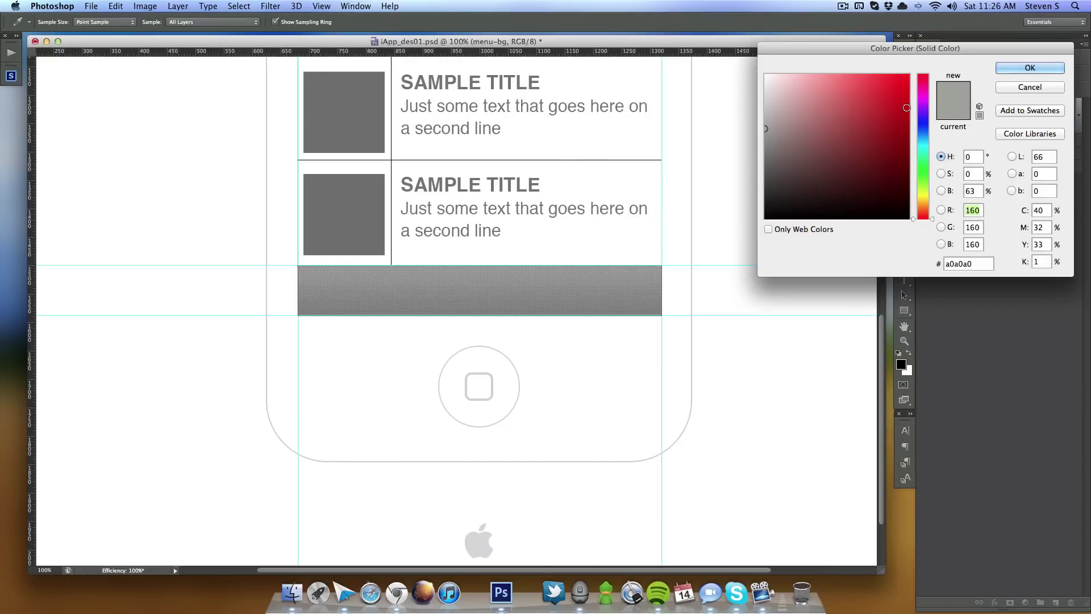
pyautogui.click(923, 207)
pyautogui.moveTo(768, 130); pyautogui.dragTo(767, 123)
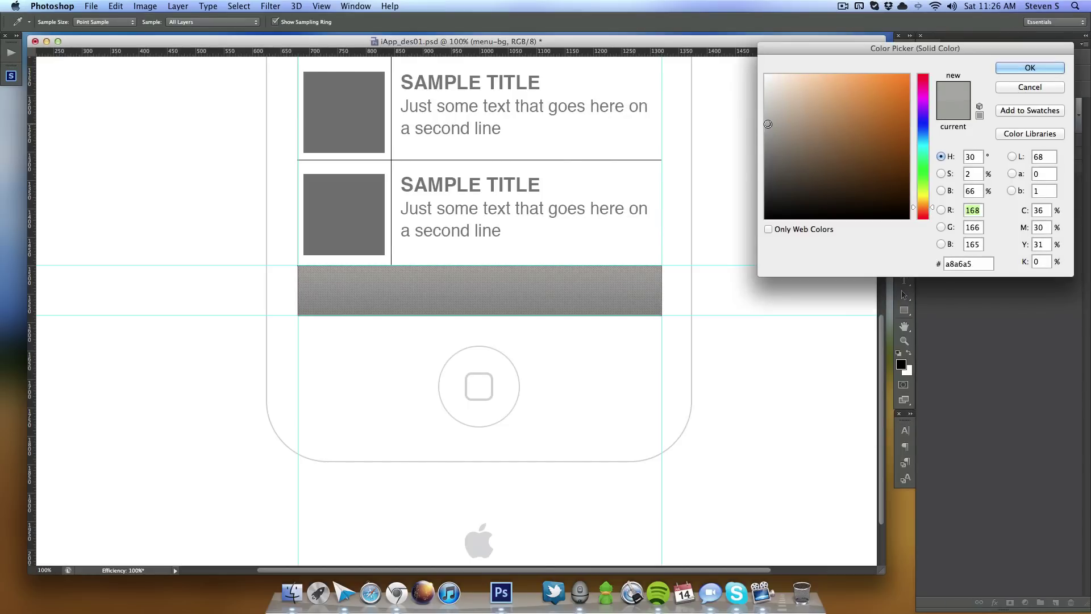
pyautogui.click(767, 118)
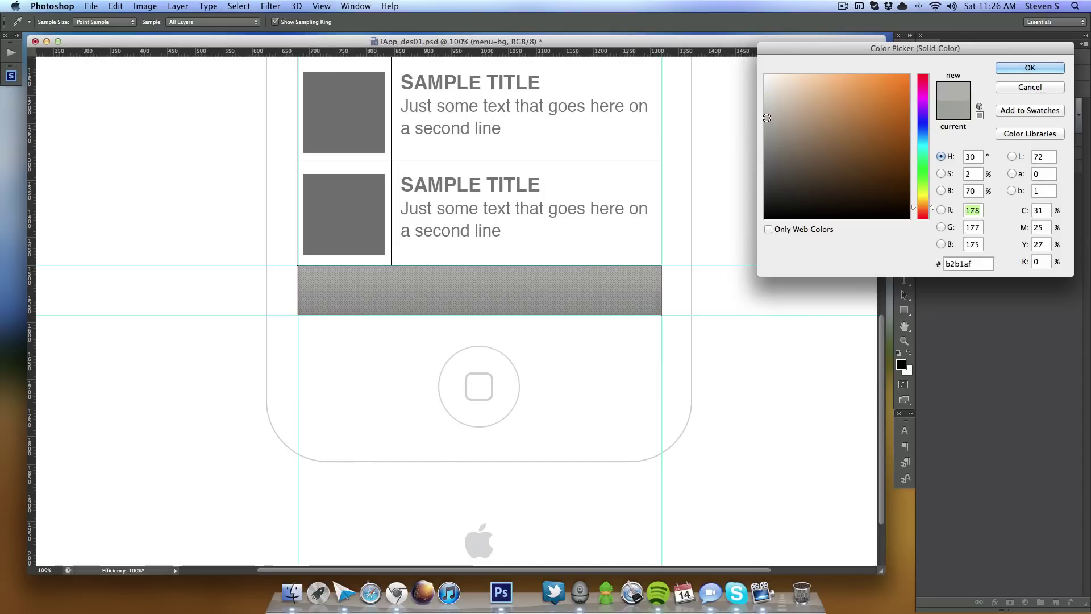
pyautogui.moveTo(768, 121); pyautogui.dragTo(768, 123)
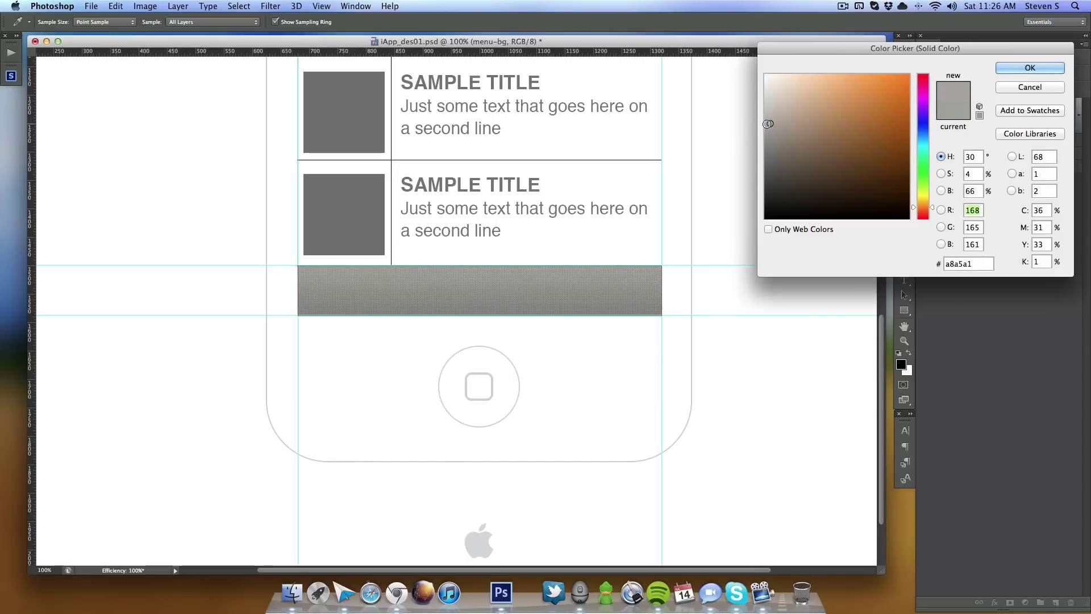
pyautogui.click(1031, 88)
# Step: Set the menu-bg gradient overlay's scale to 150% and opacity to 15%, and compare the bar with and without it
pyautogui.doubleClick(1021, 106)
pyautogui.click(648, 263)
pyautogui.moveTo(773, 232); pyautogui.dragTo(828, 238)
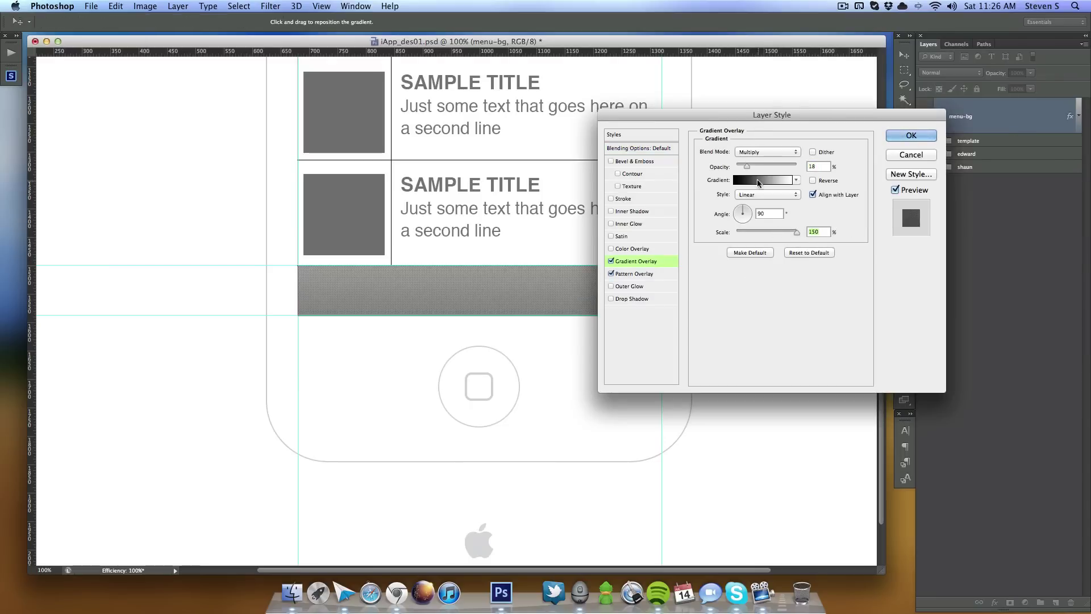
pyautogui.click(818, 167)
pyautogui.press('BackSpace')
pyautogui.write('5')
pyautogui.click(612, 262)
pyautogui.click(612, 262)
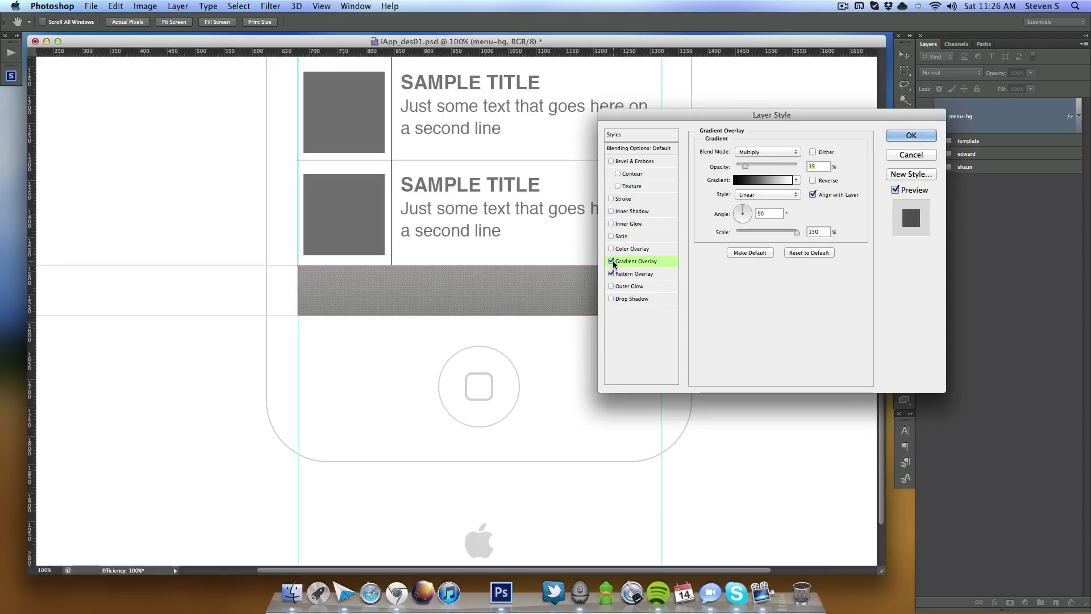
# Step: Lower the menu-bg pattern overlay's opacity to 14% and apply the layer style
pyautogui.click(636, 274)
pyautogui.press('Down')
pyautogui.press('Down')
pyautogui.press('Down')
pyautogui.press('Down')
pyautogui.press('Down')
pyautogui.press('Down')
pyautogui.moveTo(822, 117); pyautogui.dragTo(906, 101)
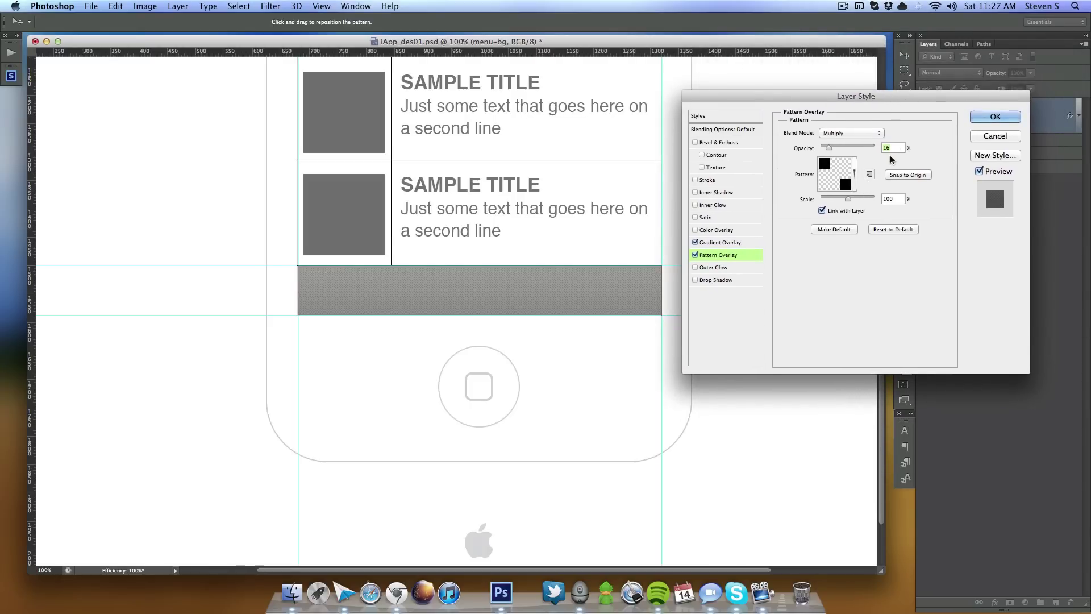
pyautogui.press('Up')
pyautogui.press('Up')
pyautogui.click(995, 116)
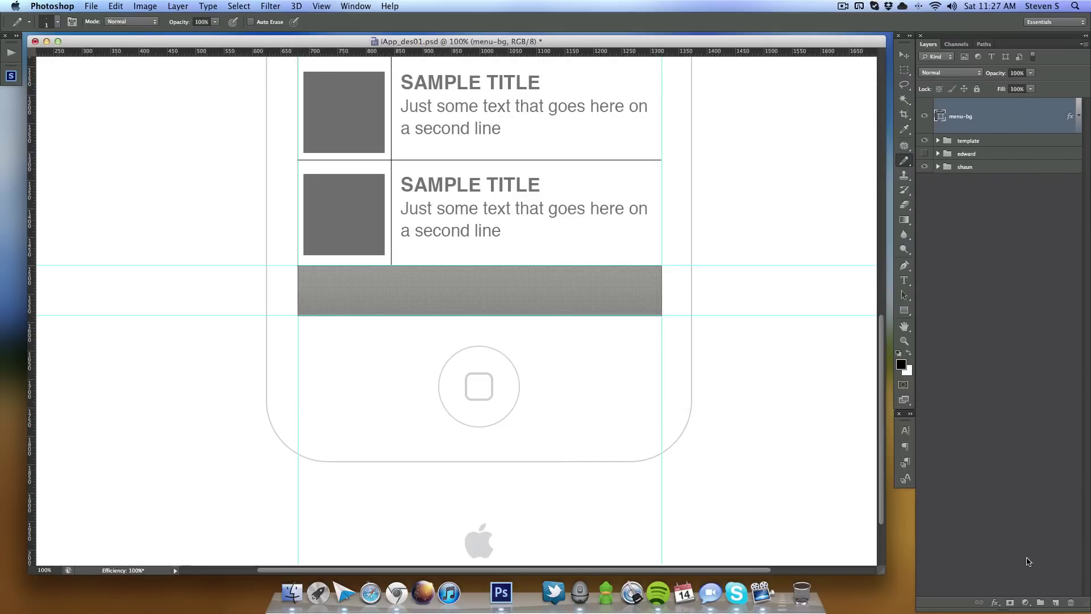
# Step: Create a new empty layer above menu-bg and lower menu-bg's opacity to 80% to reveal the sketched dividers and icons
pyautogui.click(1055, 602)
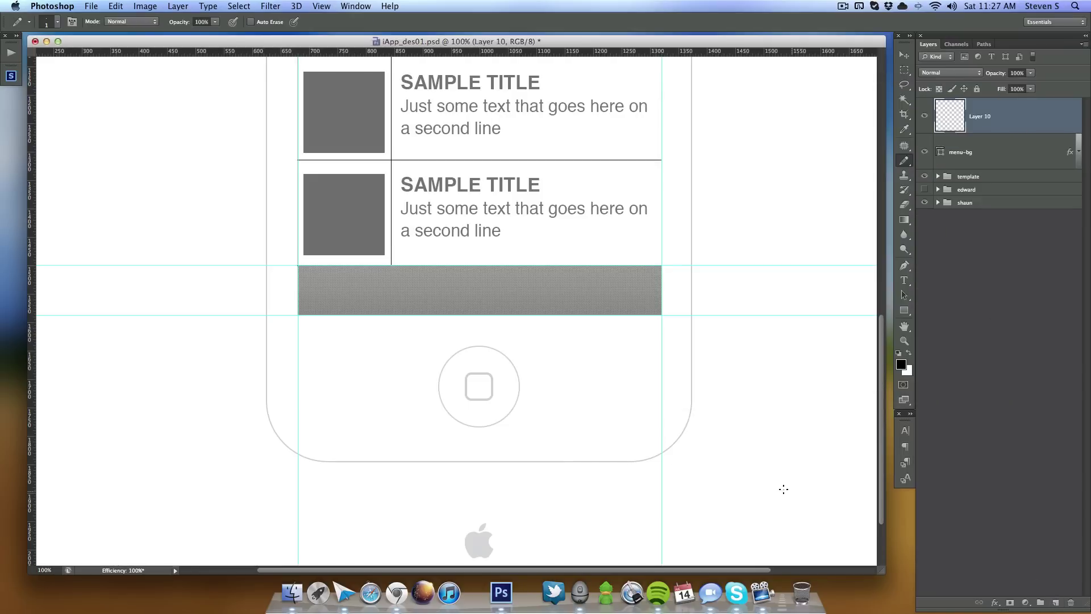
pyautogui.click(1015, 165)
pyautogui.moveTo(983, 79)
pyautogui.mouseDown()
pyautogui.moveTo(994, 79)
pyautogui.moveTo(982, 78)
pyautogui.mouseUp()
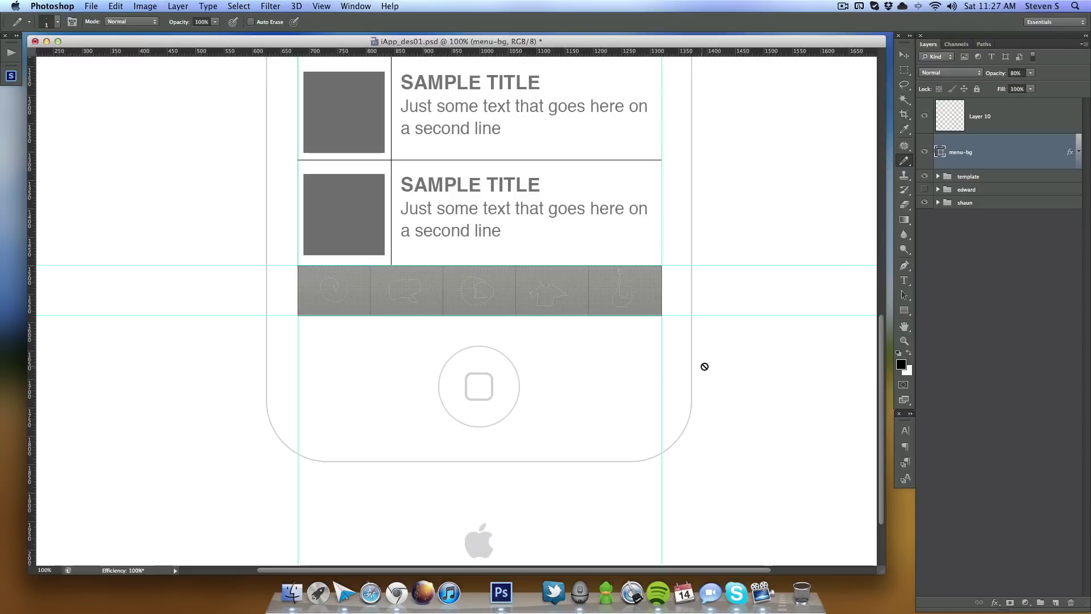
pyautogui.press('super+equal')
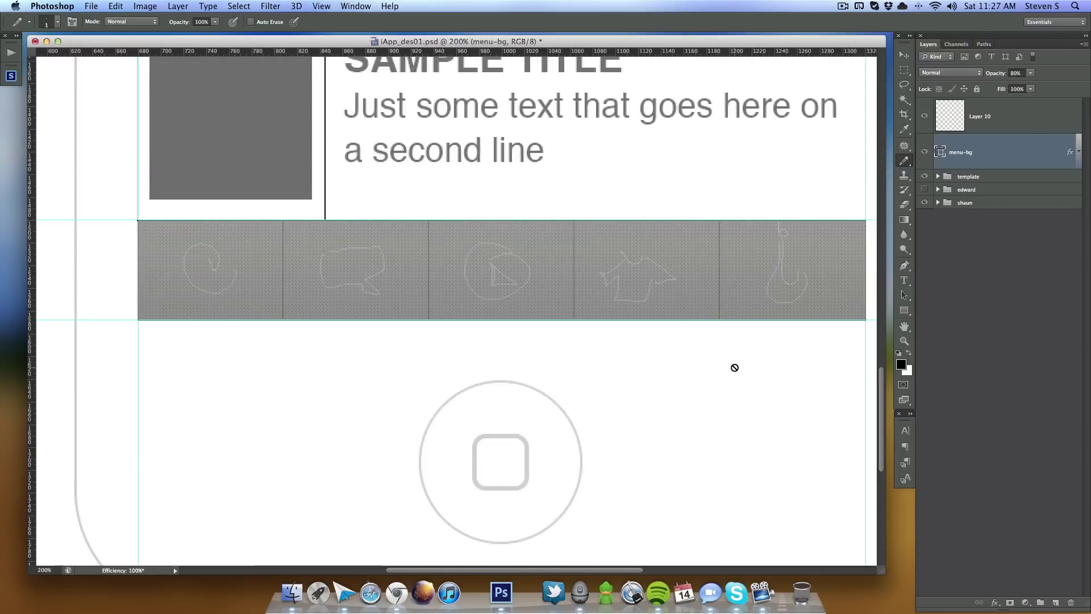
# Step: Draw a 1 px wide vertical black line about 106 px tall over the bar's first sketched divider with the Line tool
pyautogui.moveTo(550, 327); pyautogui.dragTo(643, 340)
pyautogui.hotkey('alt', ']')
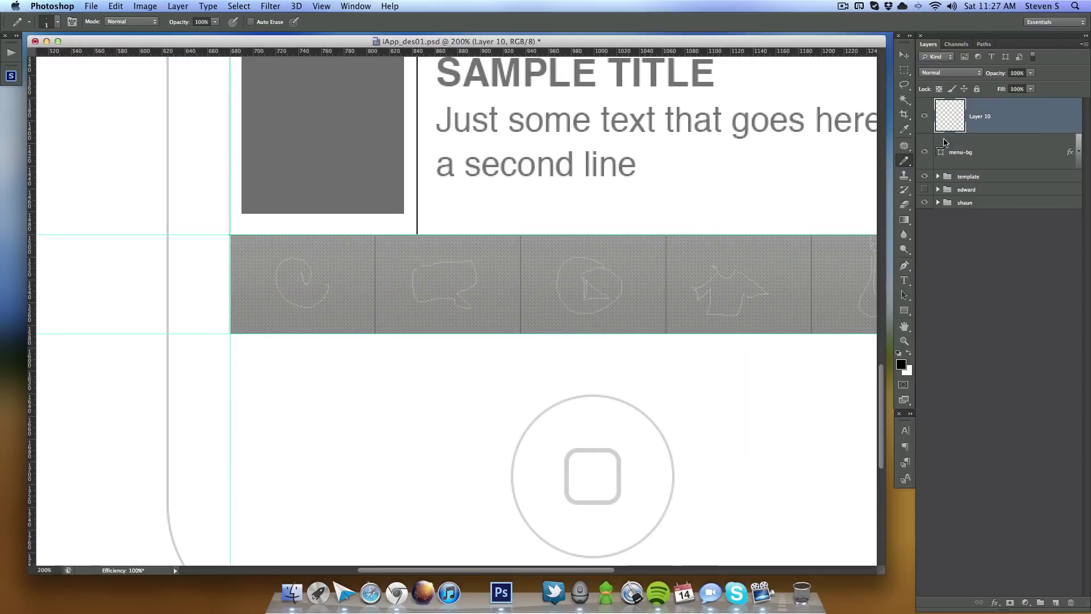
pyautogui.click(904, 311)
pyautogui.click(949, 350)
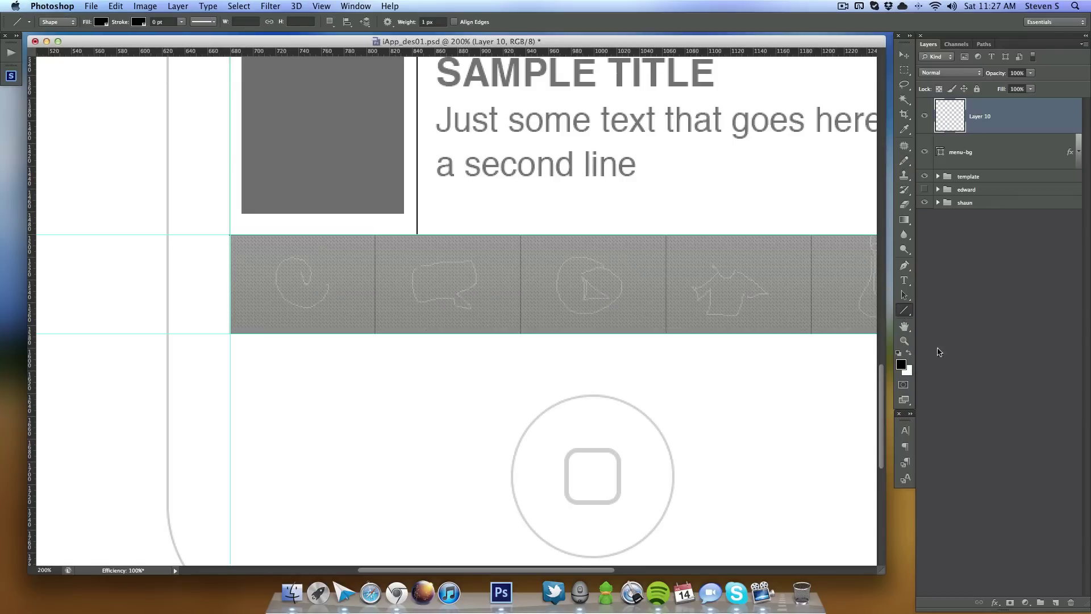
pyautogui.moveTo(374, 228); pyautogui.dragTo(380, 348)
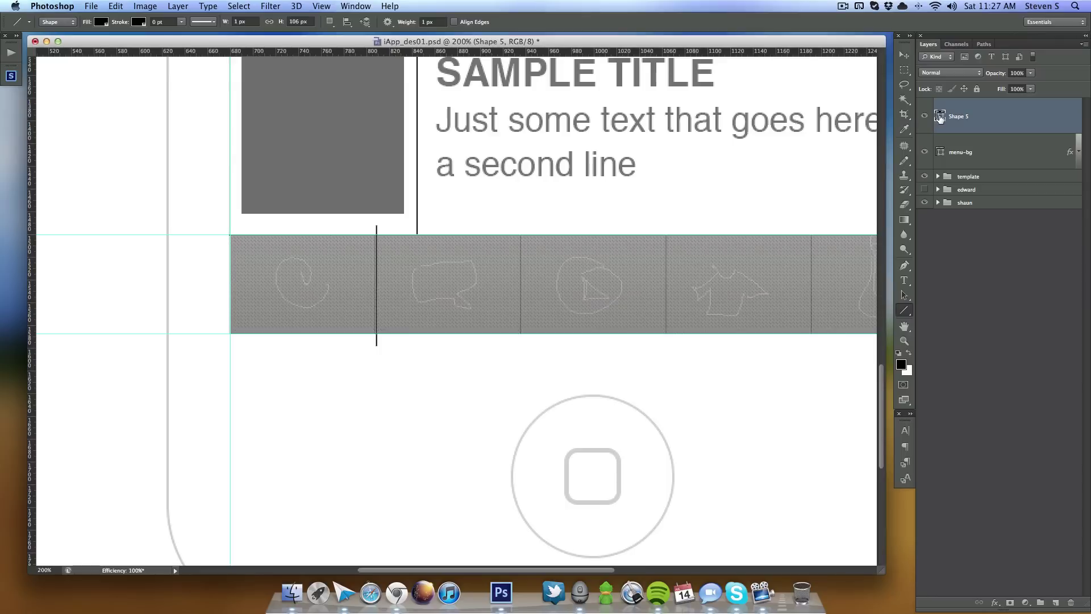
pyautogui.doubleClick(940, 117)
pyautogui.press('Escape')
# Step: Duplicate the divider line one pixel to the right and recolor the copy white, ffffff
pyautogui.click(904, 56)
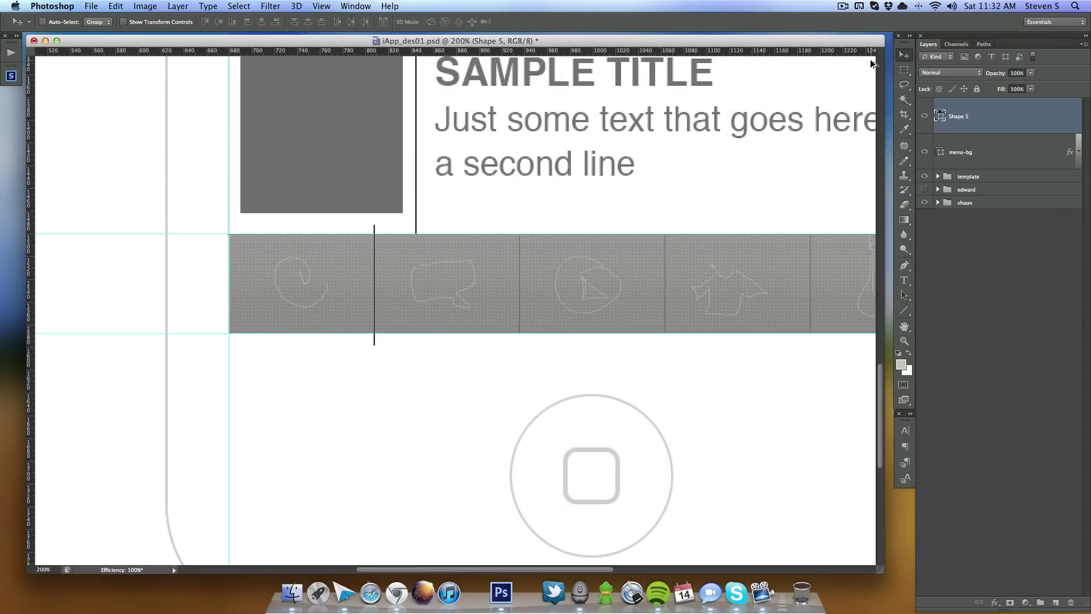
pyautogui.hotkey('alt', 'Right')
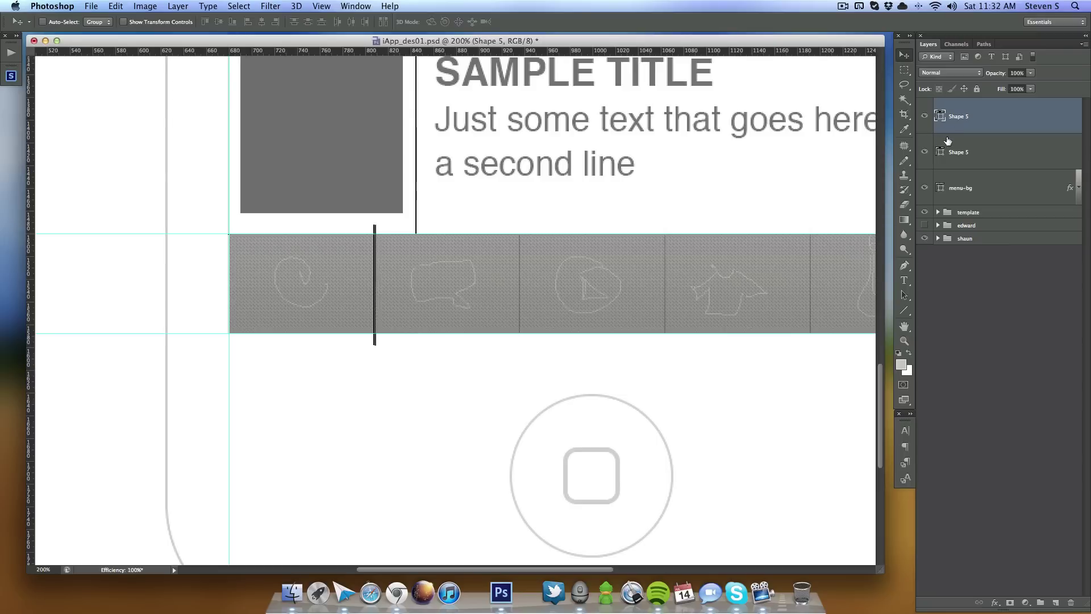
pyautogui.doubleClick(940, 116)
pyautogui.click(766, 75)
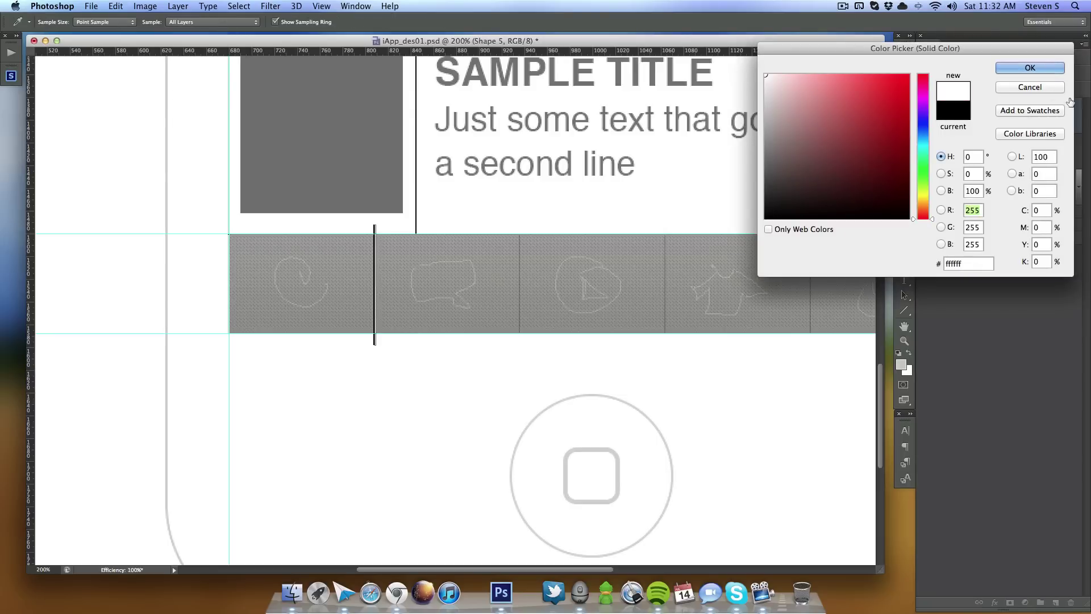
pyautogui.click(1029, 69)
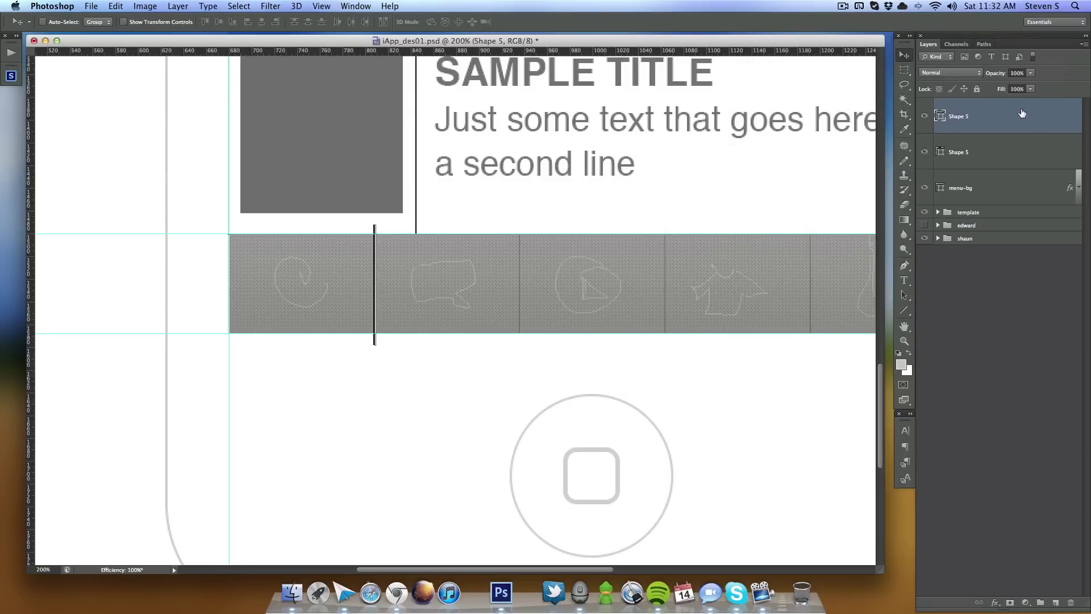
# Step: Transform both divider lines together so their ends align with the guides along the bar's upper and lower edges
pyautogui.keyDown('shift'); pyautogui.click(1010, 164); pyautogui.keyUp('shift')
pyautogui.press('super+t')
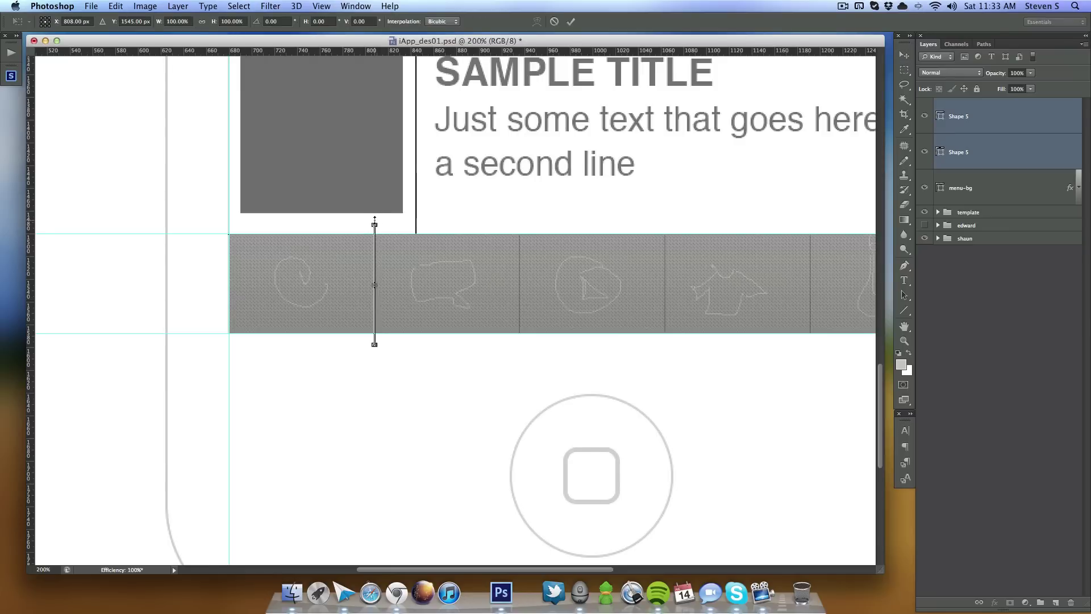
pyautogui.moveTo(375, 219); pyautogui.dragTo(374, 235)
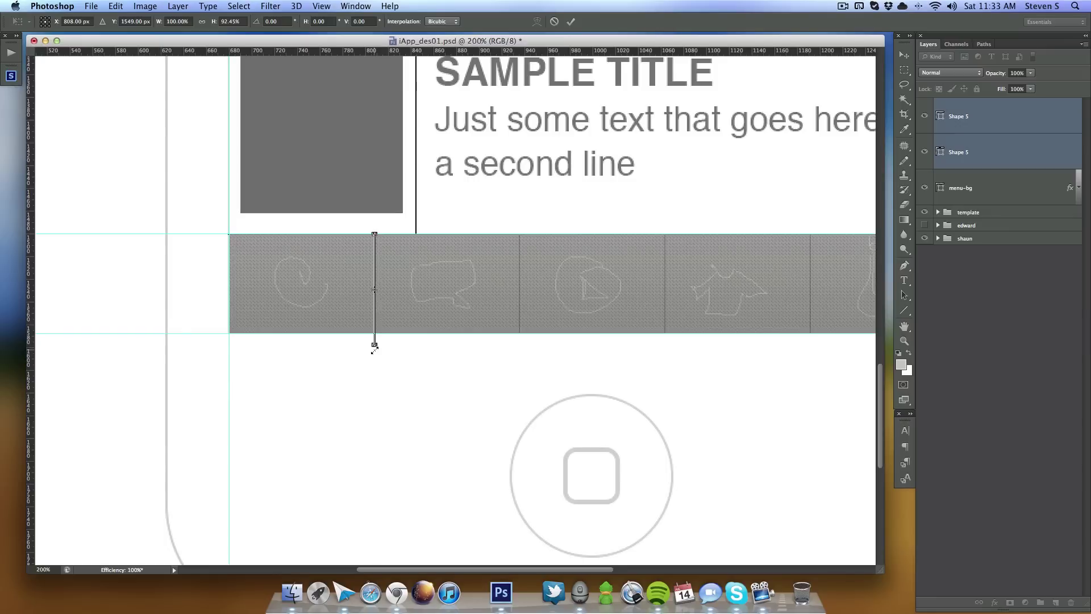
pyautogui.moveTo(374, 348); pyautogui.dragTo(374, 336)
pyautogui.click(571, 21)
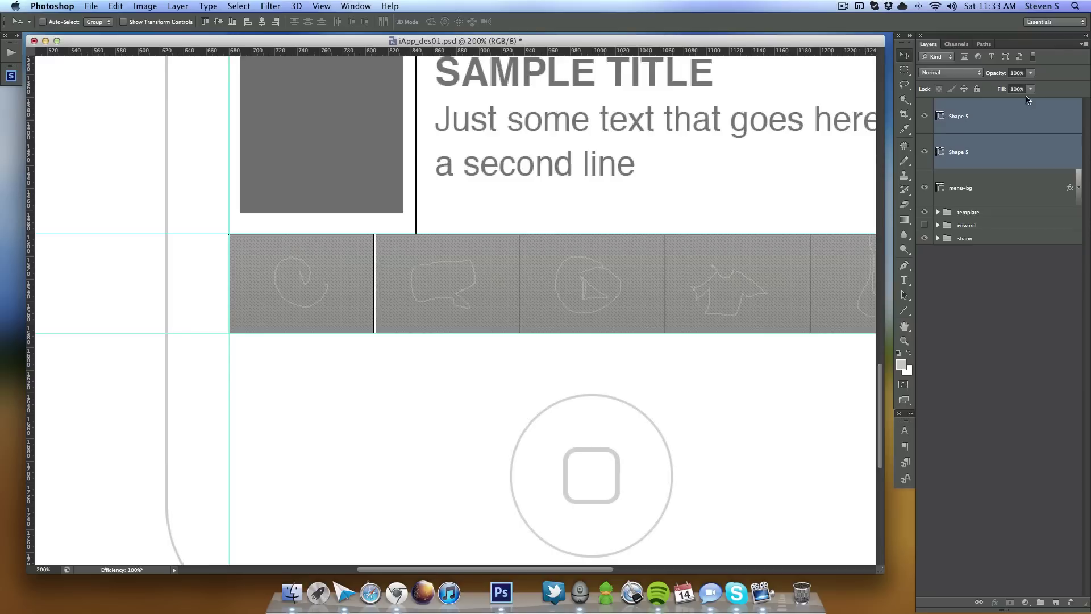
# Step: Restore the menu-bg layer's opacity to 100% and review its pattern overlay and gradient overlay settings
pyautogui.click(1007, 194)
pyautogui.moveTo(1003, 78); pyautogui.dragTo(1045, 79)
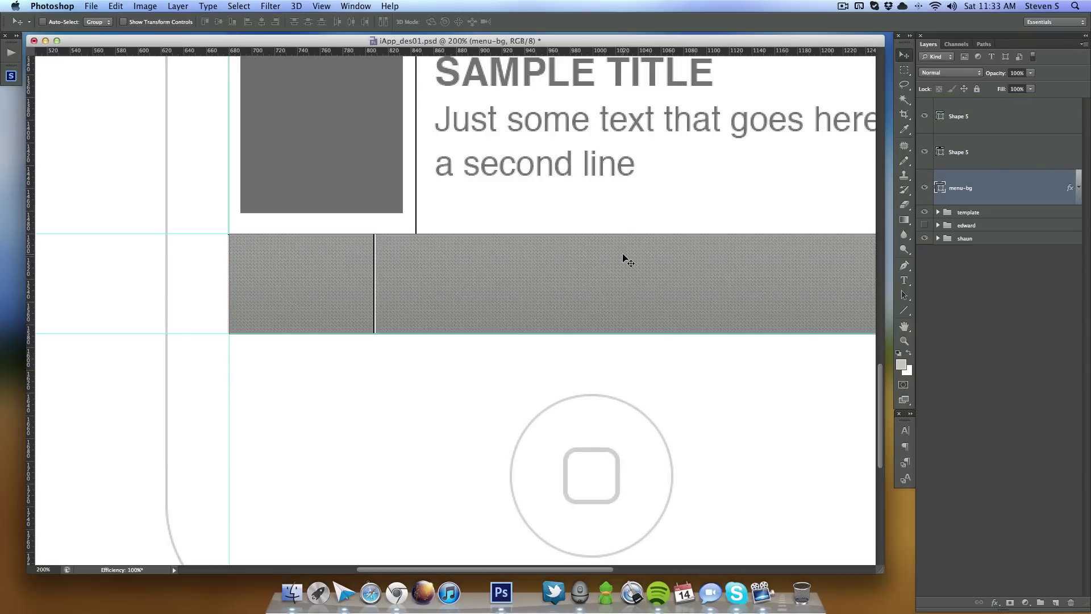
pyautogui.scroll(-3, 627, 260)
pyautogui.scroll(1, 627, 260)
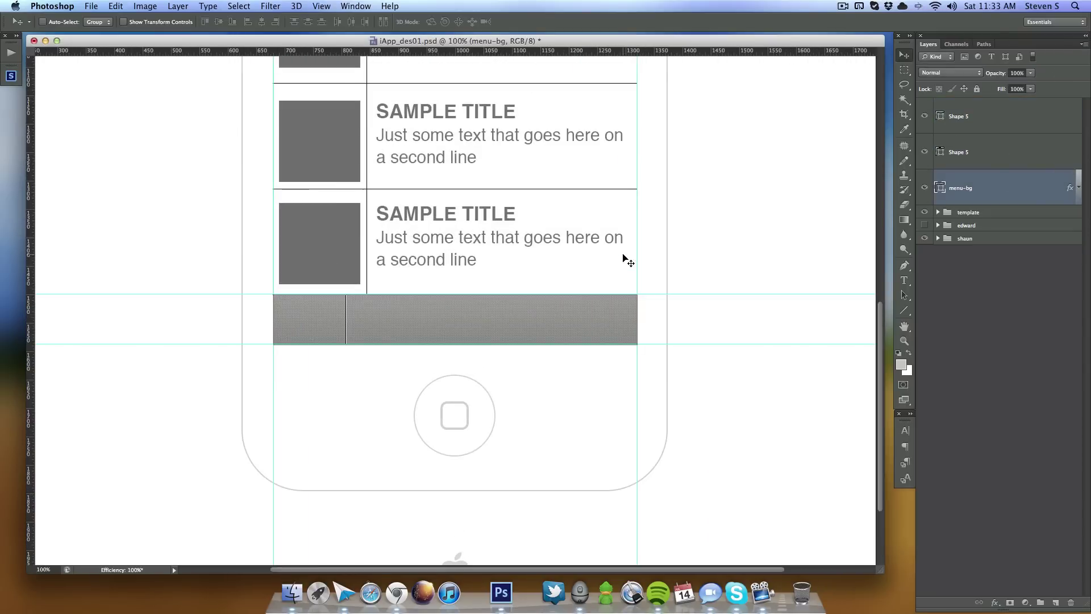
pyautogui.doubleClick(1029, 188)
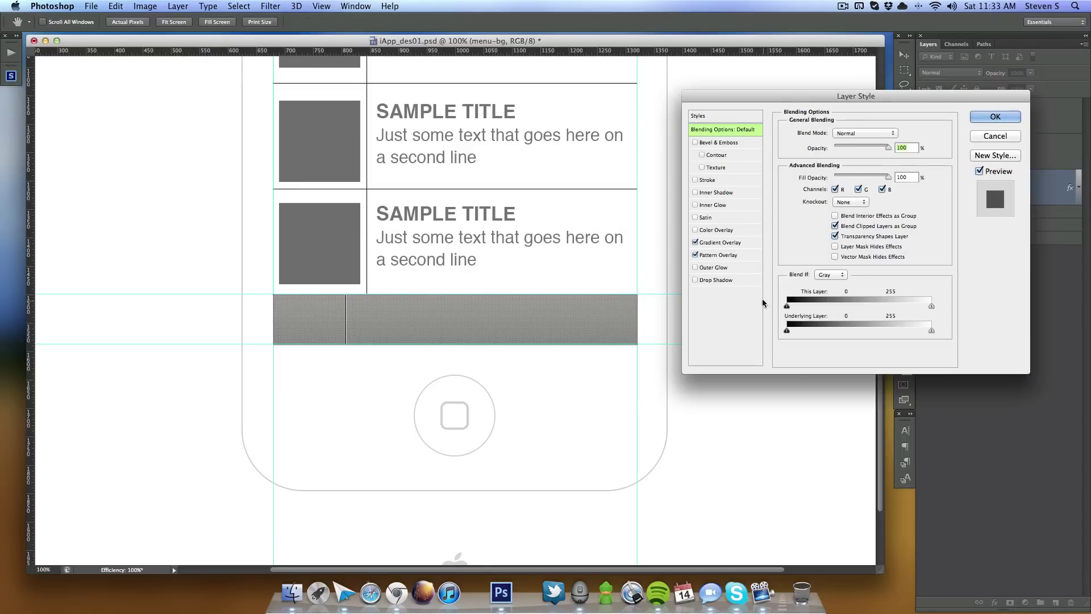
pyautogui.click(726, 257)
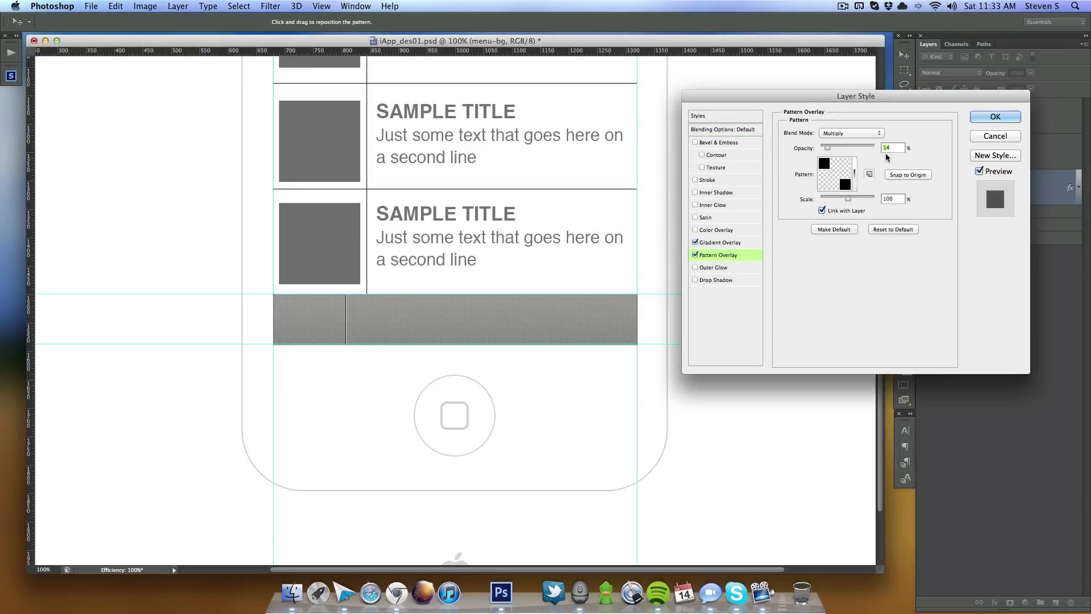
pyautogui.click(726, 244)
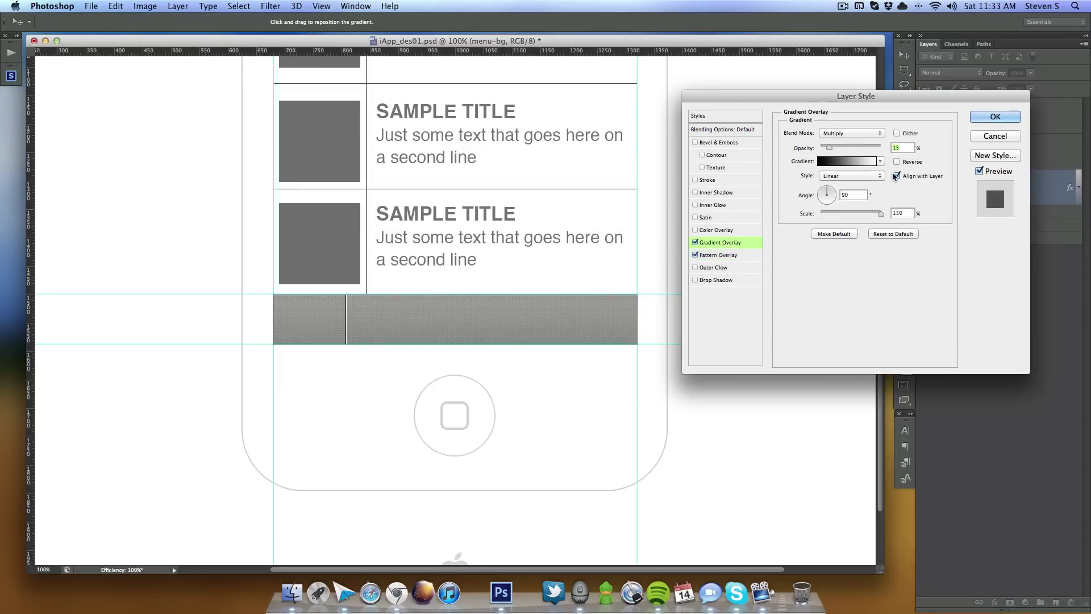
pyautogui.click(1002, 118)
# Step: Lower the white divider line's layer opacity to 68% and hide the guides
pyautogui.click(1004, 119)
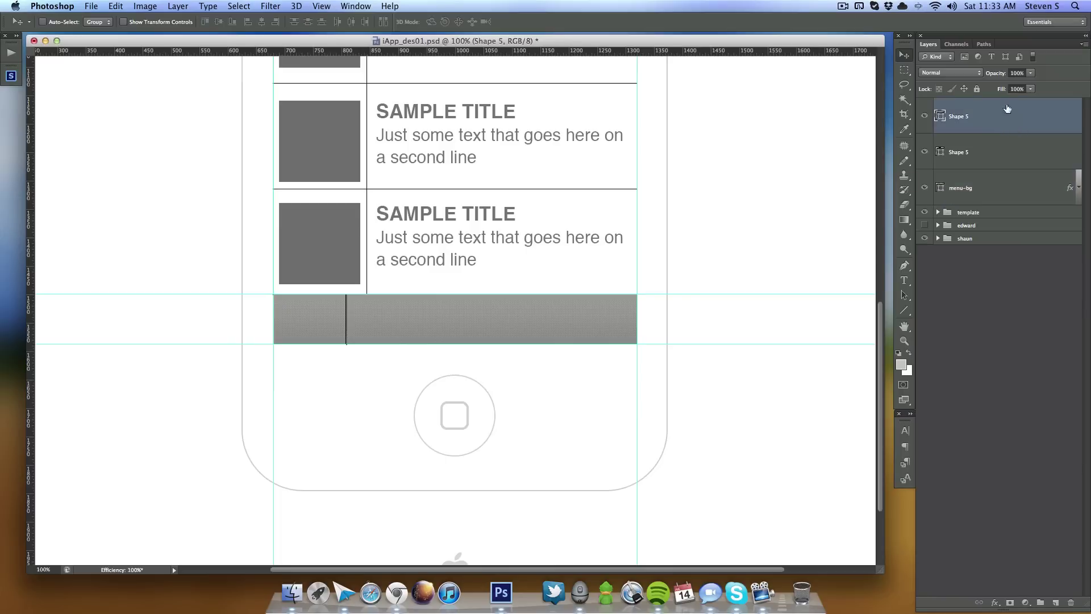
pyautogui.moveTo(999, 75); pyautogui.dragTo(975, 84)
pyautogui.press('super+semicolon')
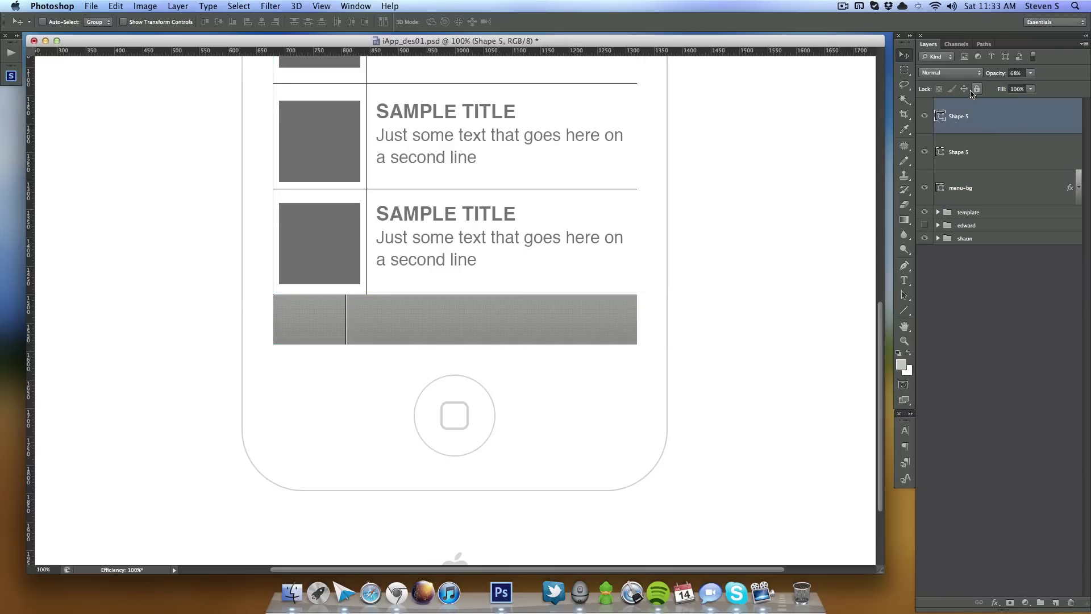
# Step: Reduce the layer opacity of the white divider line to 25% and of the black divider line to 20%
pyautogui.press('super+semicolon')
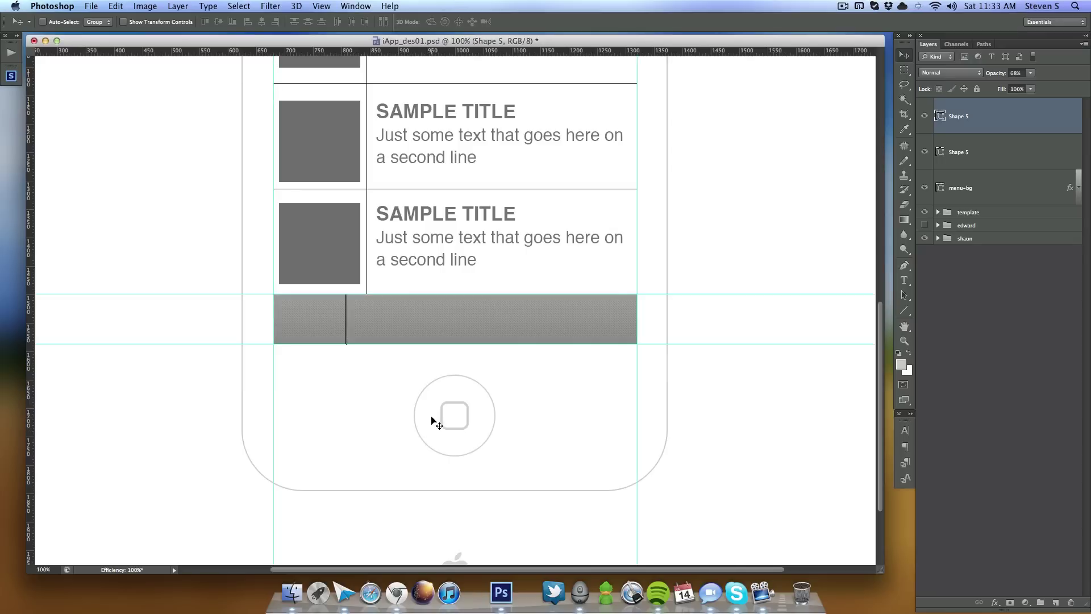
pyautogui.press('super+semicolon')
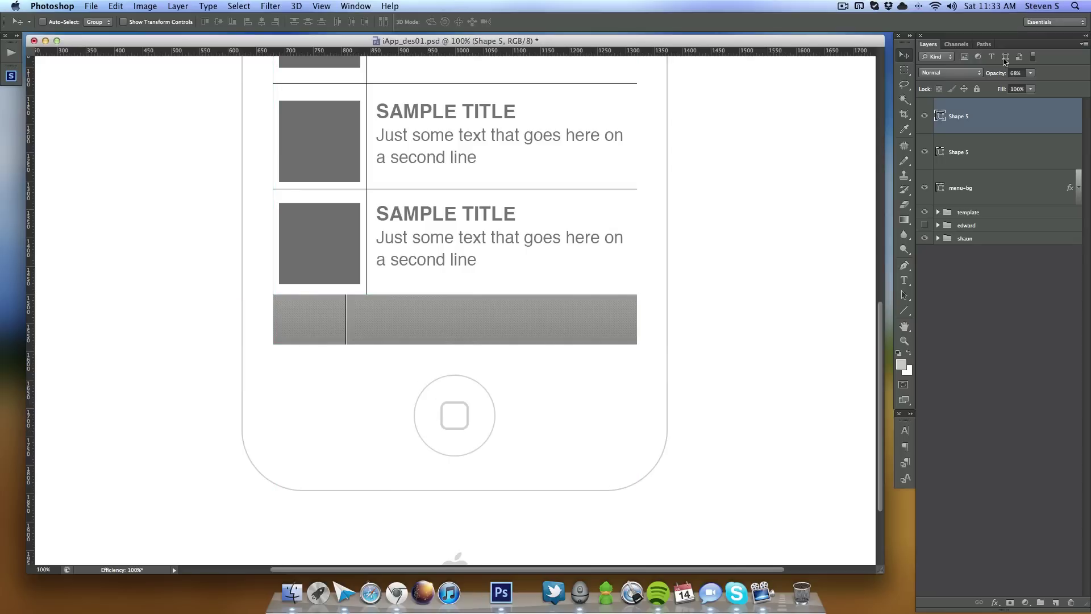
pyautogui.moveTo(999, 74); pyautogui.dragTo(987, 74)
pyautogui.hotkey('alt', '[')
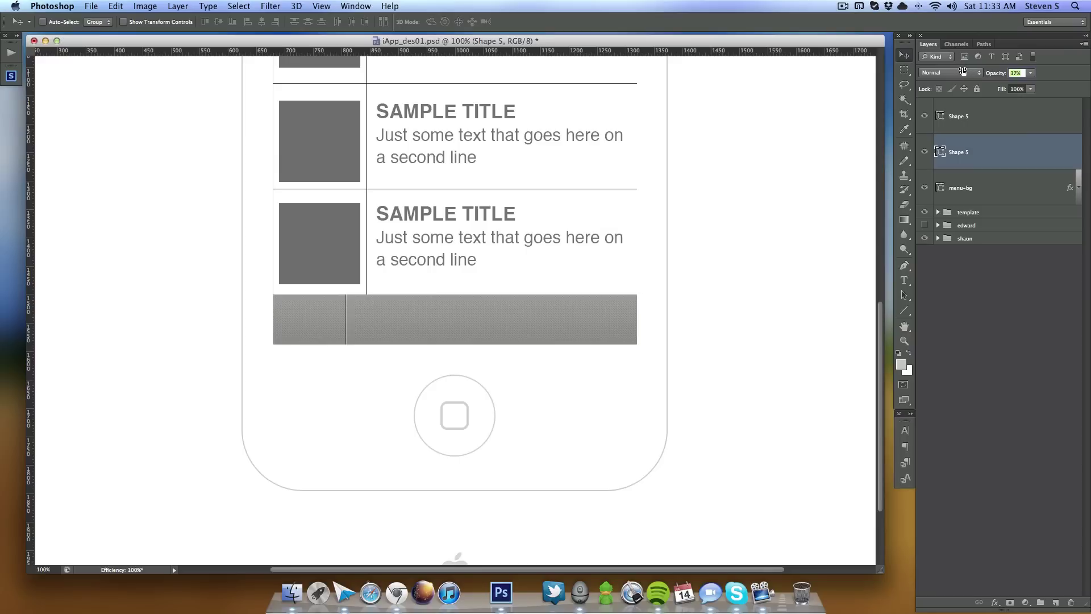
pyautogui.moveTo(959, 69); pyautogui.dragTo(981, 76)
pyautogui.hotkey('alt', ']')
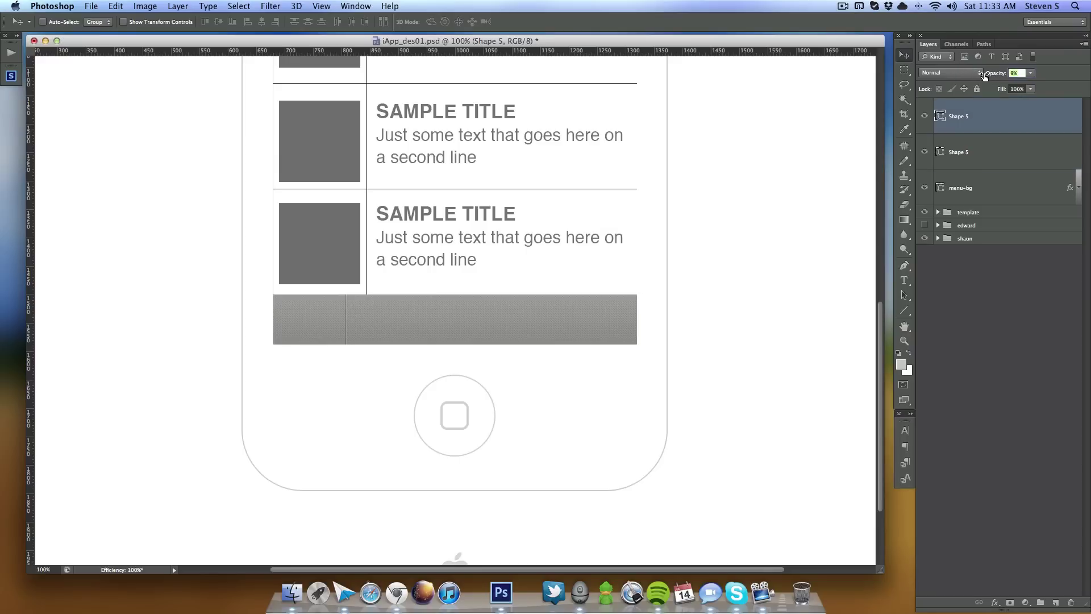
pyautogui.click(1019, 118)
pyautogui.moveTo(1017, 70); pyautogui.dragTo(1031, 96)
pyautogui.click(987, 166)
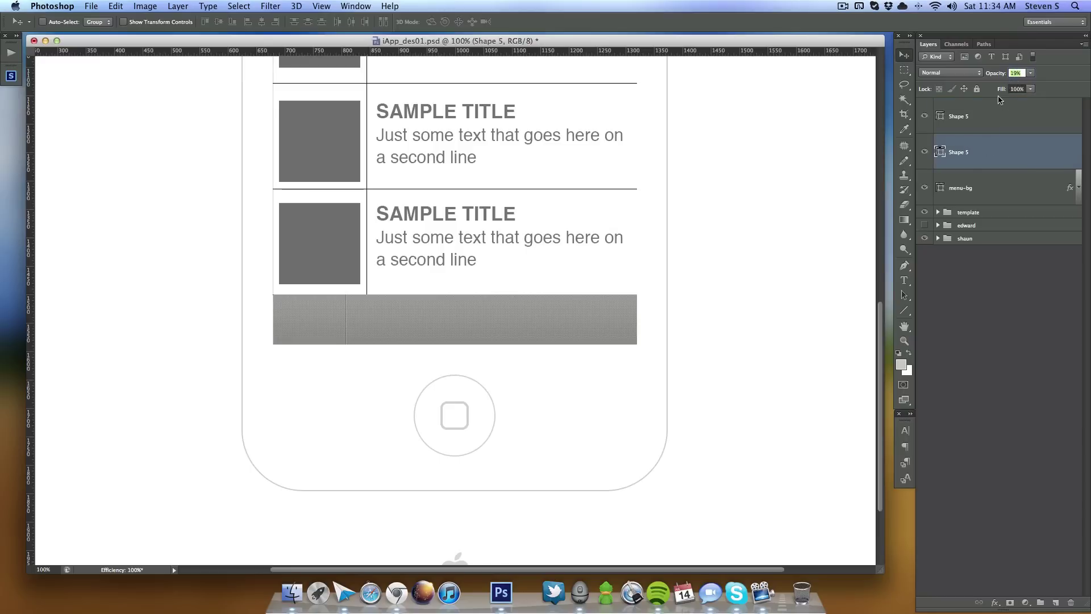
# Step: Rename the dark divider line's layer black and the light divider line's layer white
pyautogui.doubleClick(956, 152)
pyautogui.write('black')
pyautogui.press('Return')
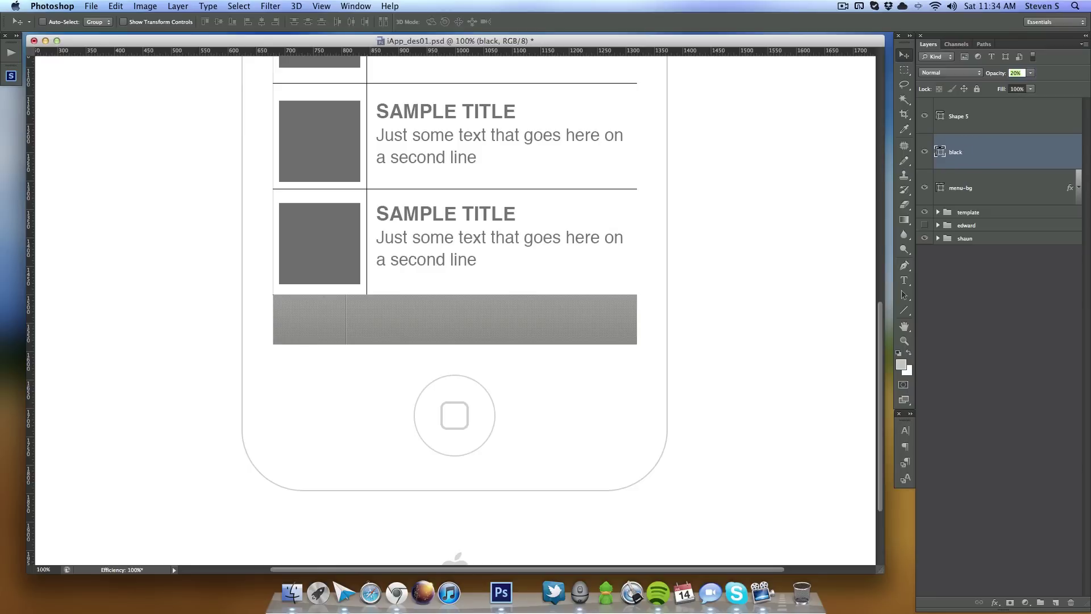
pyautogui.doubleClick(952, 117)
pyautogui.write('white')
pyautogui.press('Return')
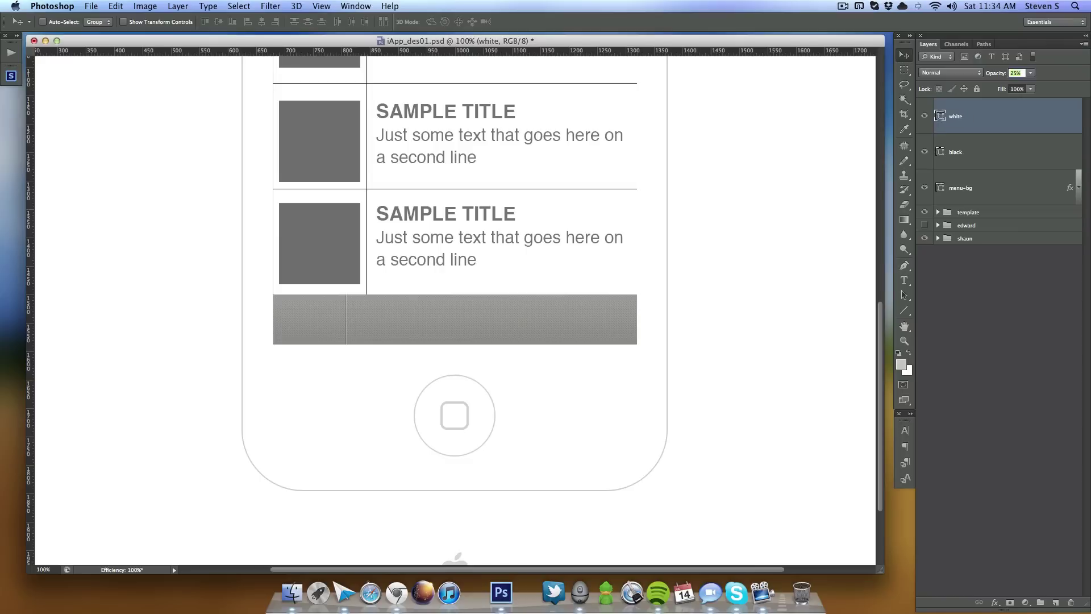
# Step: Convert the white and black line layers into a single smart object and name it spacer
pyautogui.keyDown('shift'); pyautogui.click(992, 155); pyautogui.keyUp('shift')
pyautogui.rightClick(1000, 150)
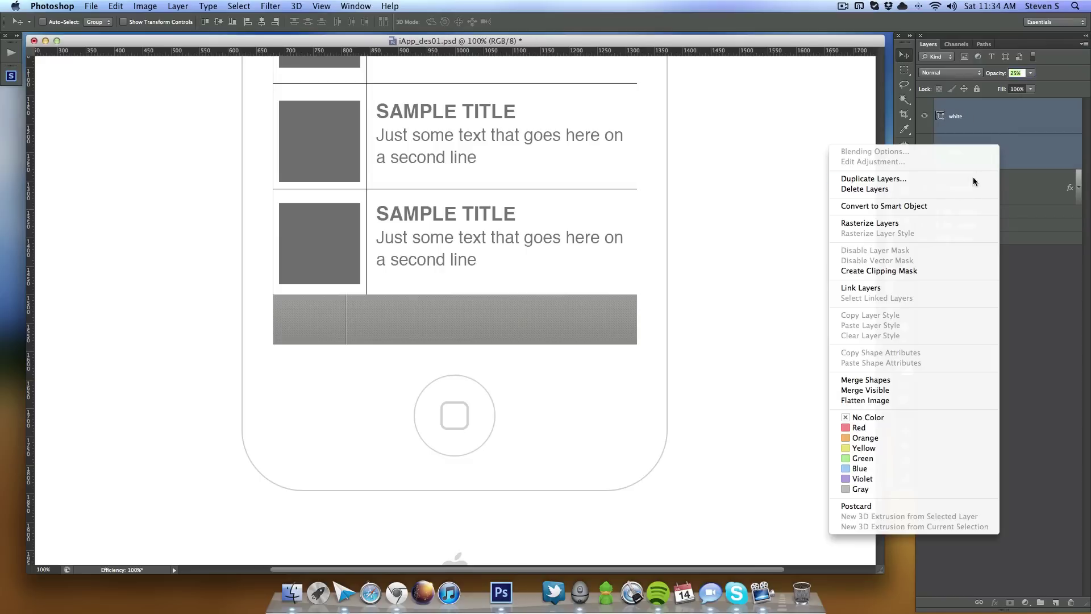
pyautogui.click(927, 206)
pyautogui.doubleClick(956, 118)
pyautogui.write('spacer')
pyautogui.press('Return')
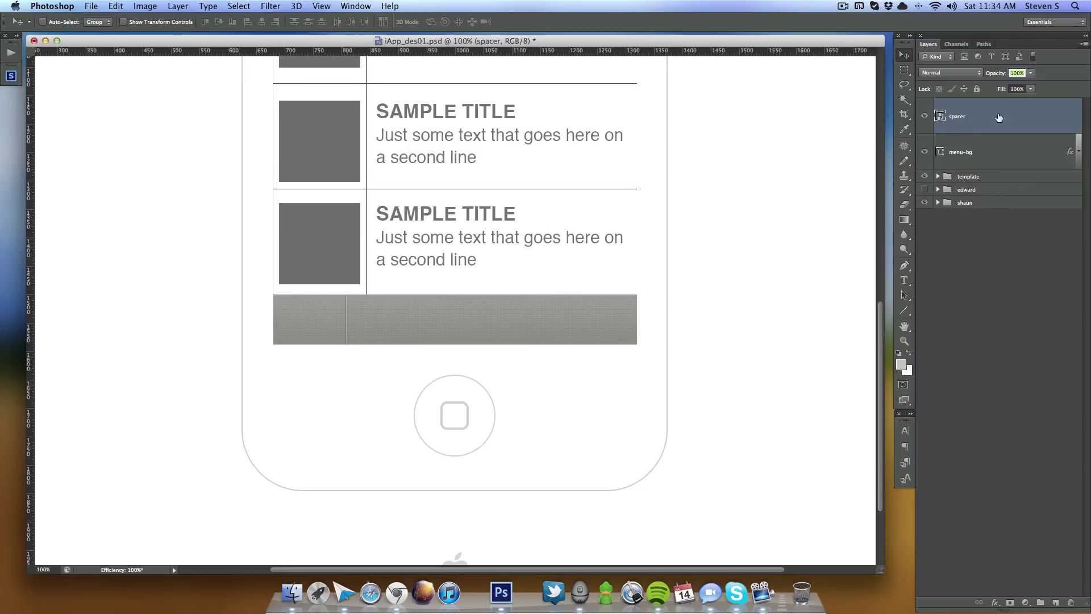
# Step: Open the spacer smart object to examine the layers inside it and close its document without editing
pyautogui.doubleClick(940, 117)
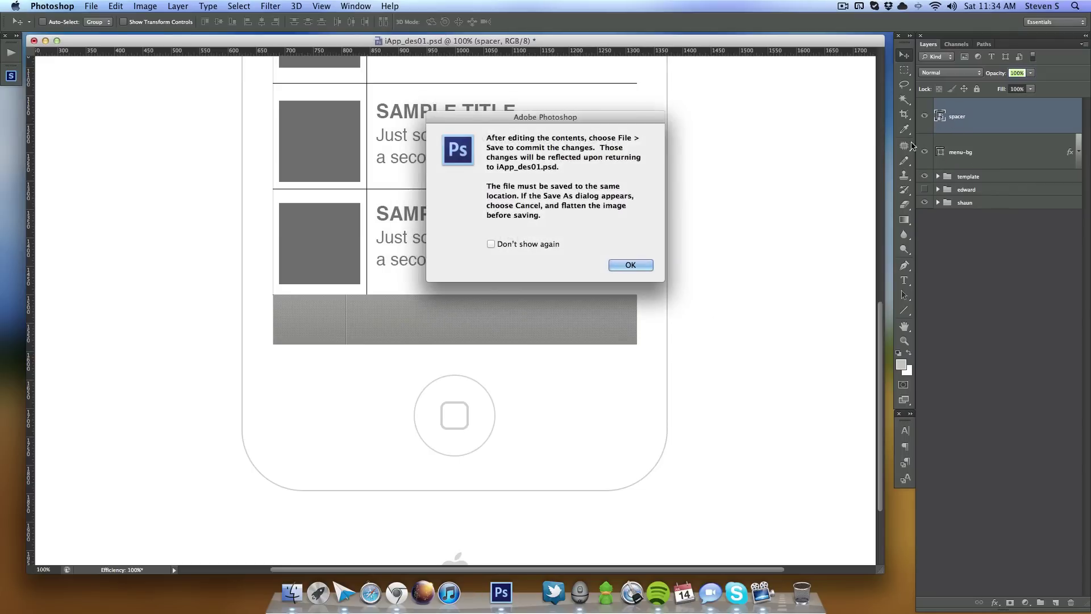
pyautogui.click(638, 266)
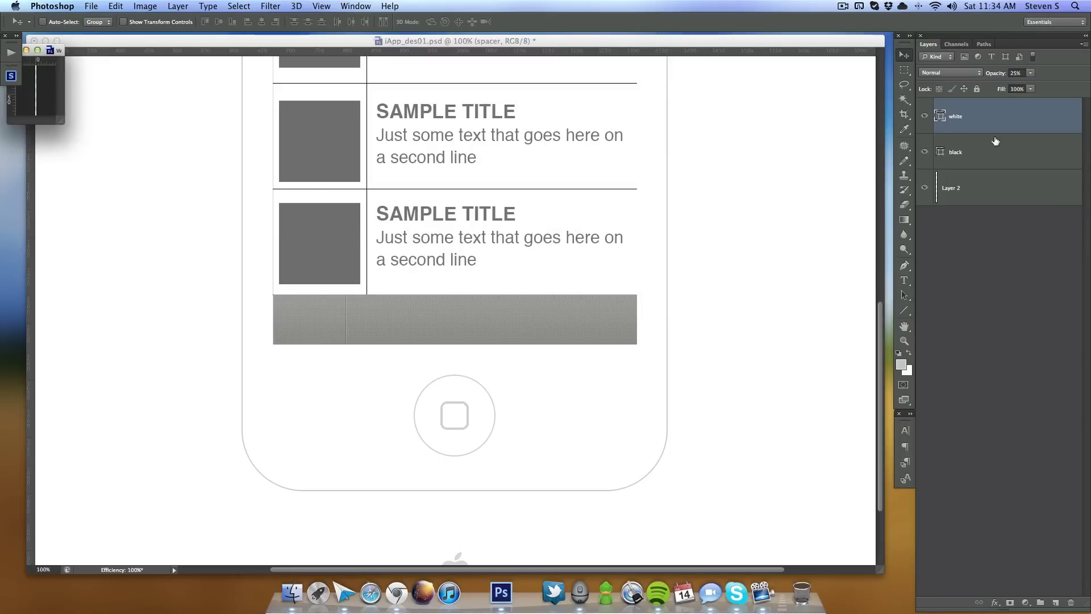
pyautogui.moveTo(49, 50); pyautogui.dragTo(156, 80)
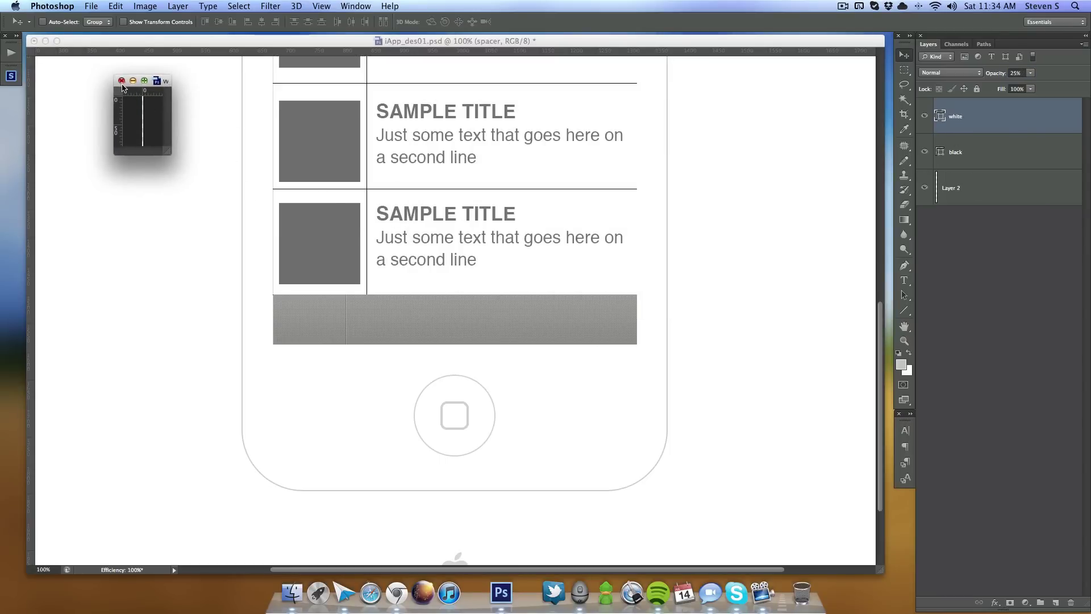
pyautogui.click(122, 81)
pyautogui.moveTo(243, 43); pyautogui.dragTo(243, 43)
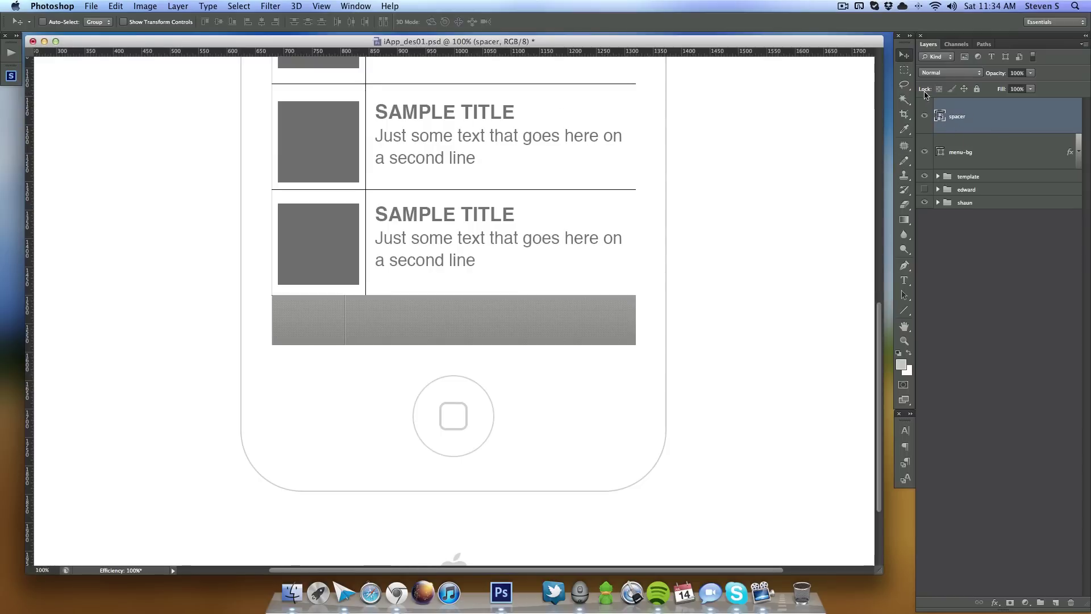
# Step: Show the guides, fade menu-bg to reveal the sketch beneath, and place three copies of the spacer at the remaining button divisions
pyautogui.press('super+semicolon')
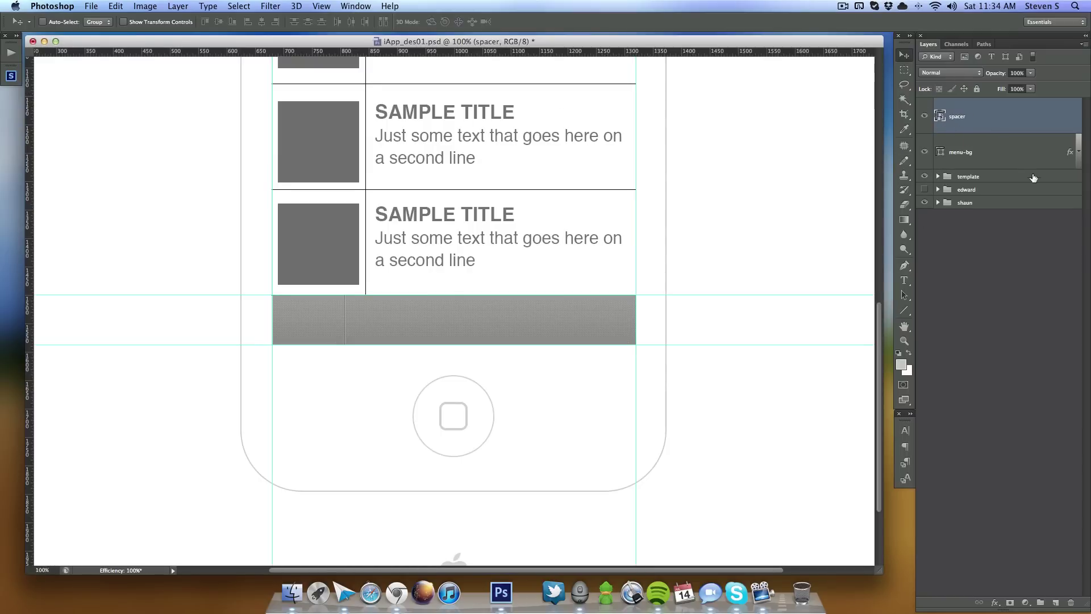
pyautogui.click(997, 156)
pyautogui.moveTo(991, 75); pyautogui.dragTo(991, 77)
pyautogui.hotkey('alt', ']')
pyautogui.moveTo(375, 328); pyautogui.dragTo(435, 320)
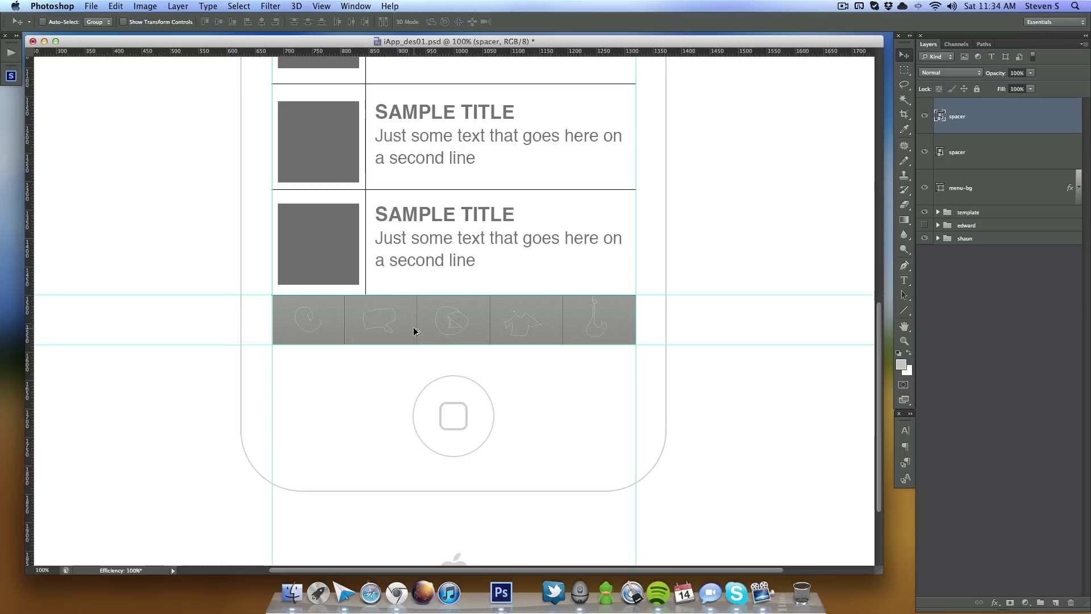
pyautogui.moveTo(417, 331); pyautogui.dragTo(491, 319)
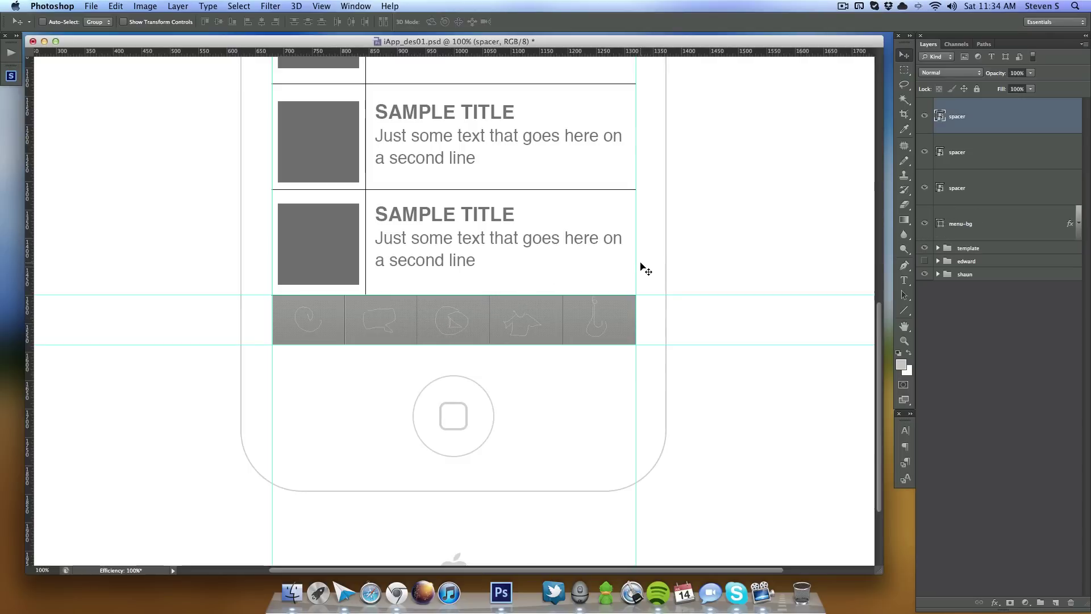
pyautogui.moveTo(541, 331); pyautogui.dragTo(599, 302)
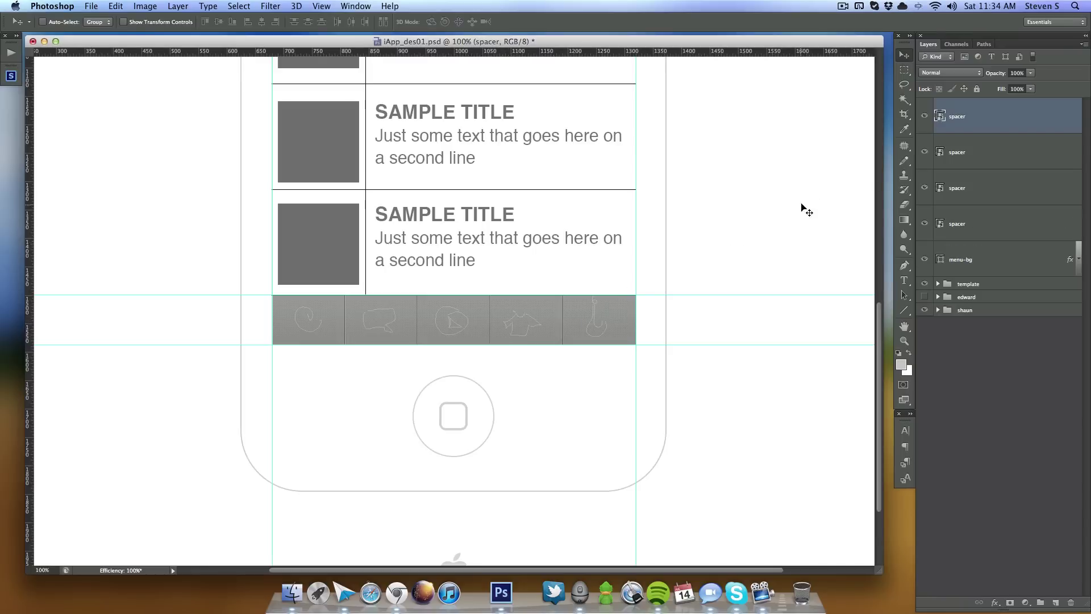
# Step: Group the four spacer layers and name the group tab spaces
pyautogui.keyDown('shift'); pyautogui.click(985, 230); pyautogui.keyUp('shift')
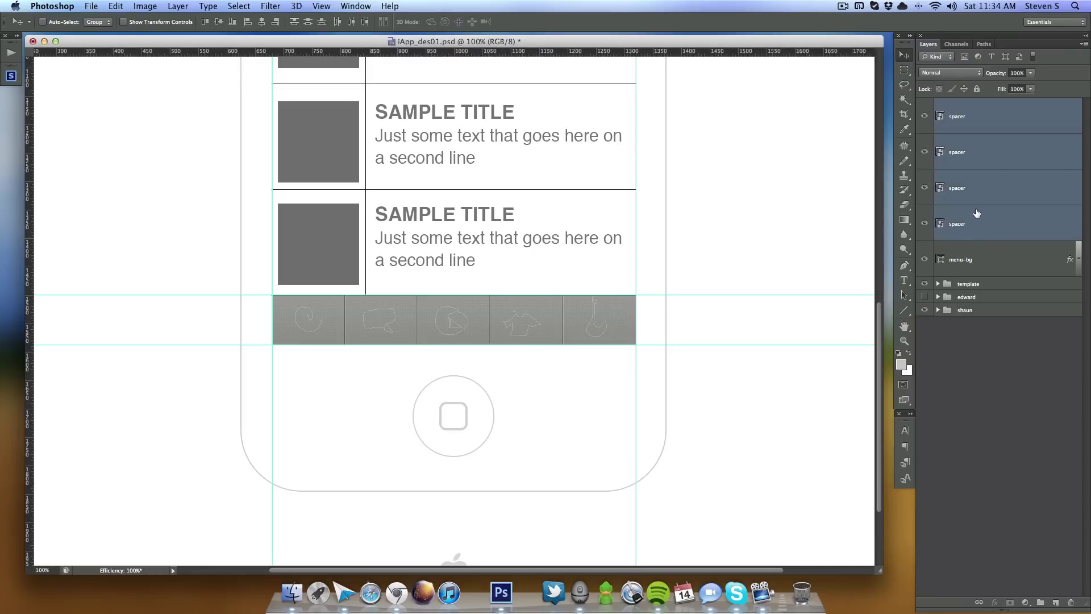
pyautogui.press('super+g')
pyautogui.doubleClick(966, 105)
pyautogui.write('tab spaces')
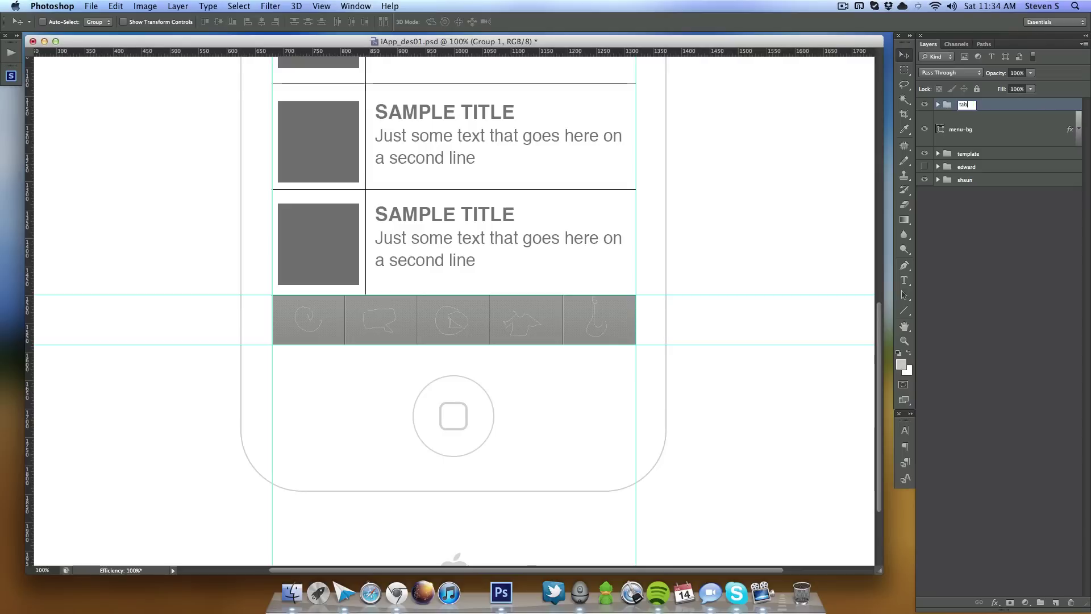
pyautogui.press('Return')
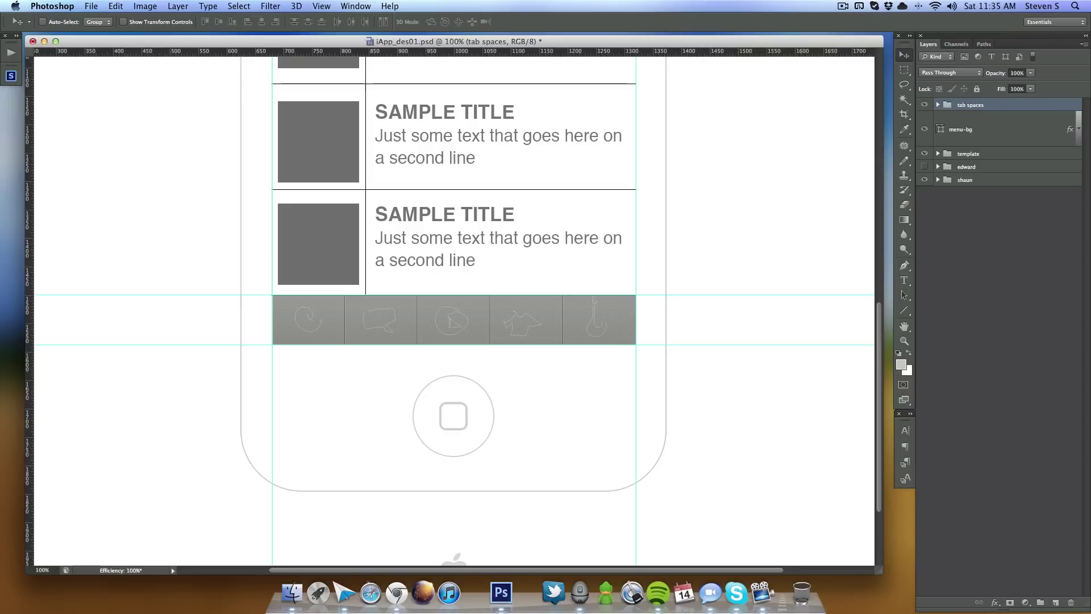
# Step: Restore the menu-bg layer's opacity to 100% and check the divided menu bar within the overall phone layout
pyautogui.click(1003, 145)
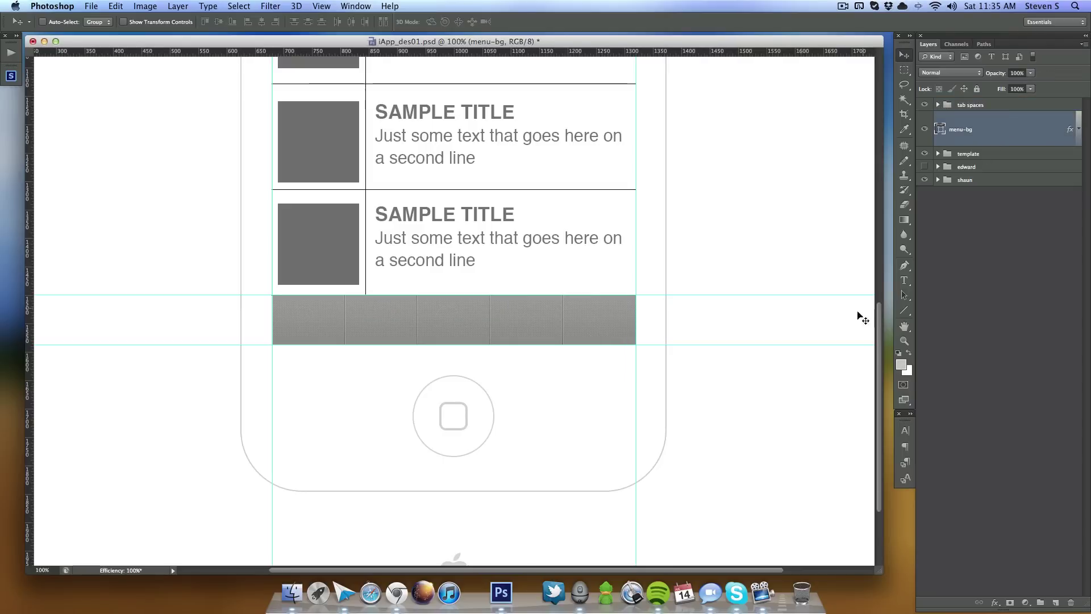
pyautogui.moveTo(633, 251)
pyautogui.mouseDown()
pyautogui.moveTo(638, 311)
pyautogui.moveTo(626, 266)
pyautogui.mouseUp()
pyautogui.press('super+minus')
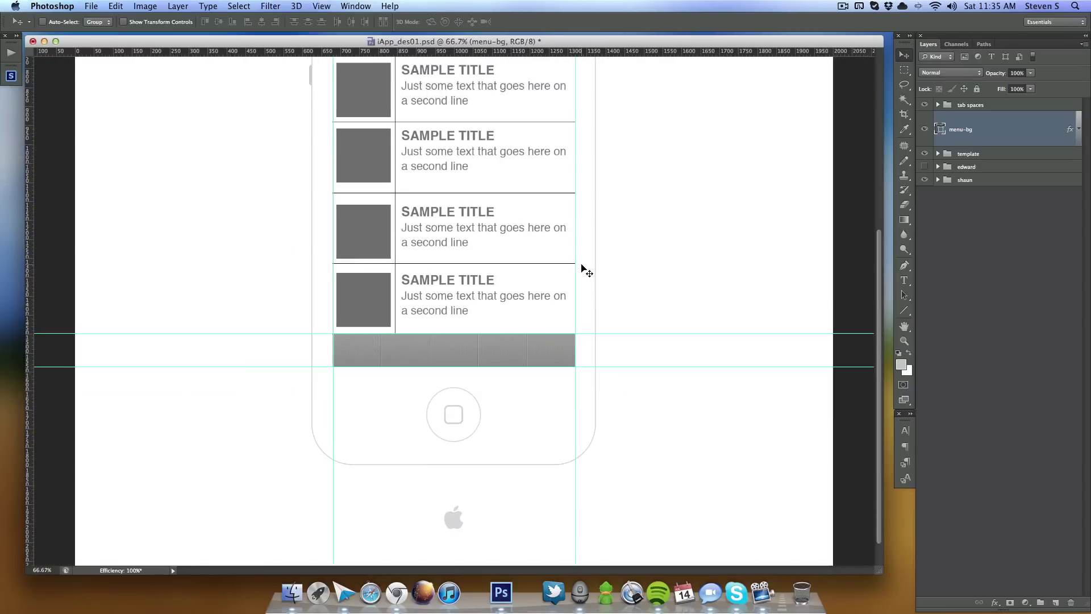
pyautogui.press('super+minus')
pyautogui.press('super+equal')
pyautogui.scroll(-5, 478, 309)
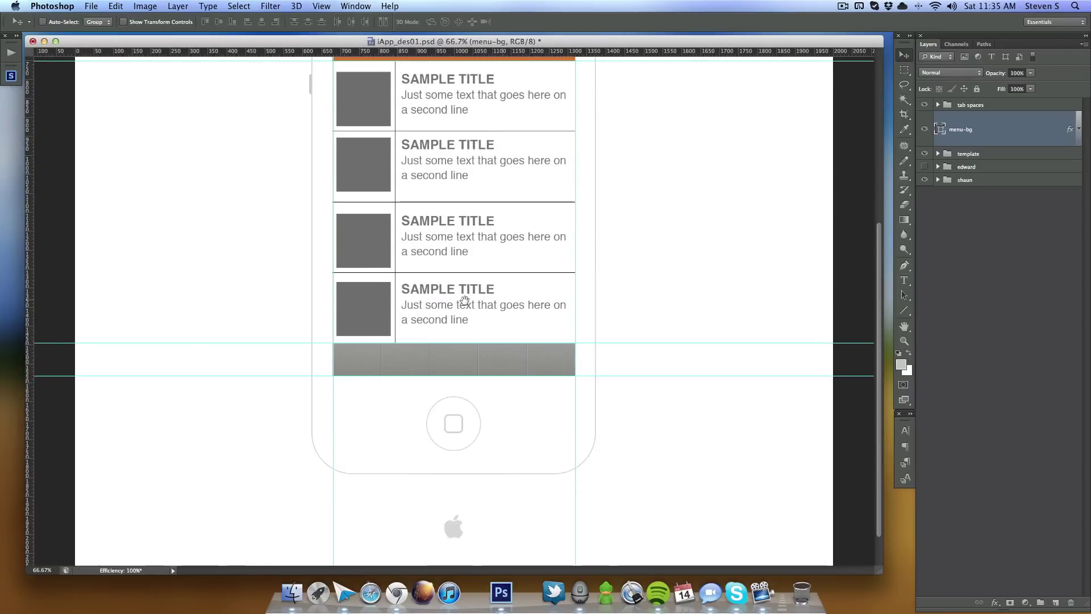
pyautogui.press('super+equal')
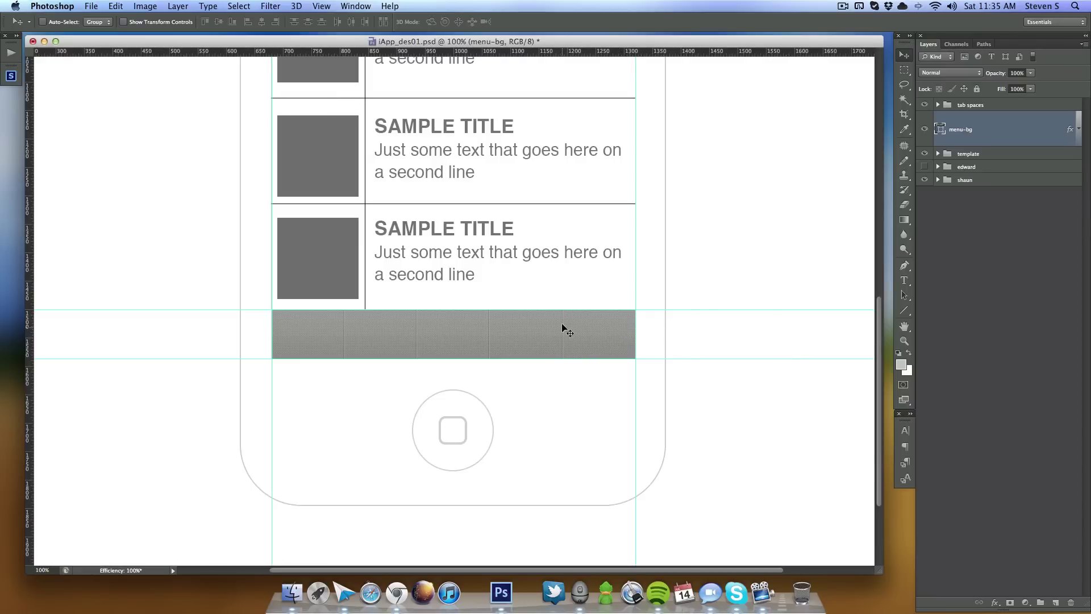
# Step: Edit the spacer smart object's contents, lowering the white line's opacity and setting the black line's to 15%, and close its document
pyautogui.click(938, 105)
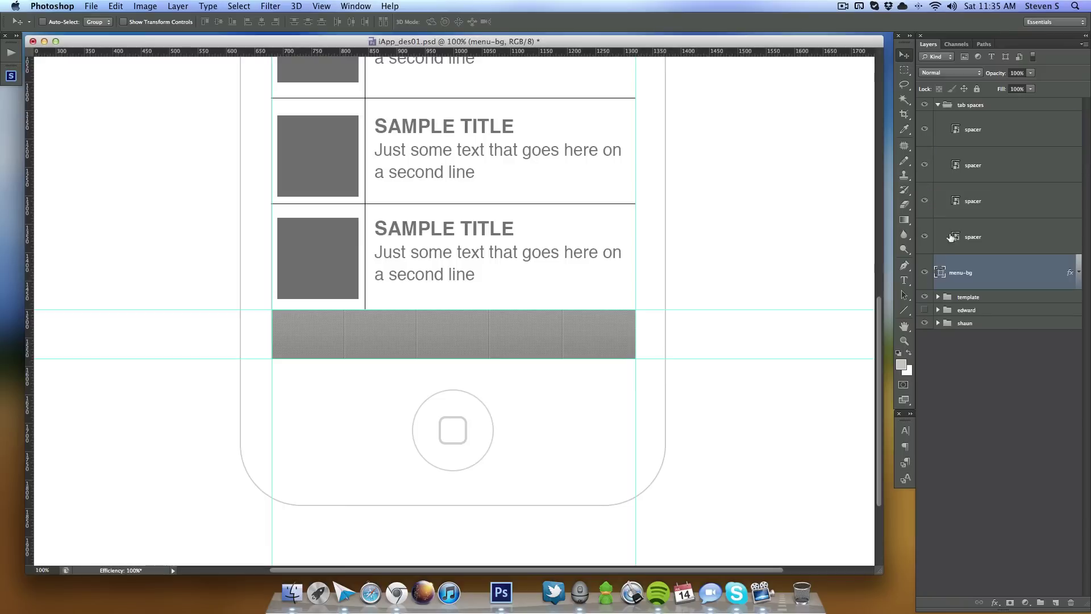
pyautogui.doubleClick(956, 130)
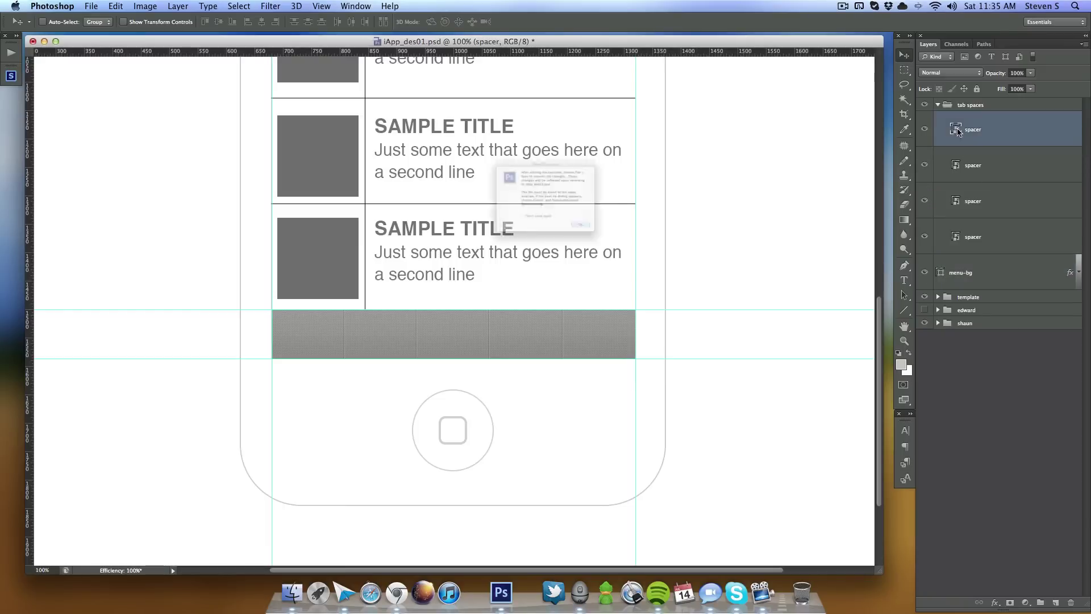
pyautogui.click(630, 265)
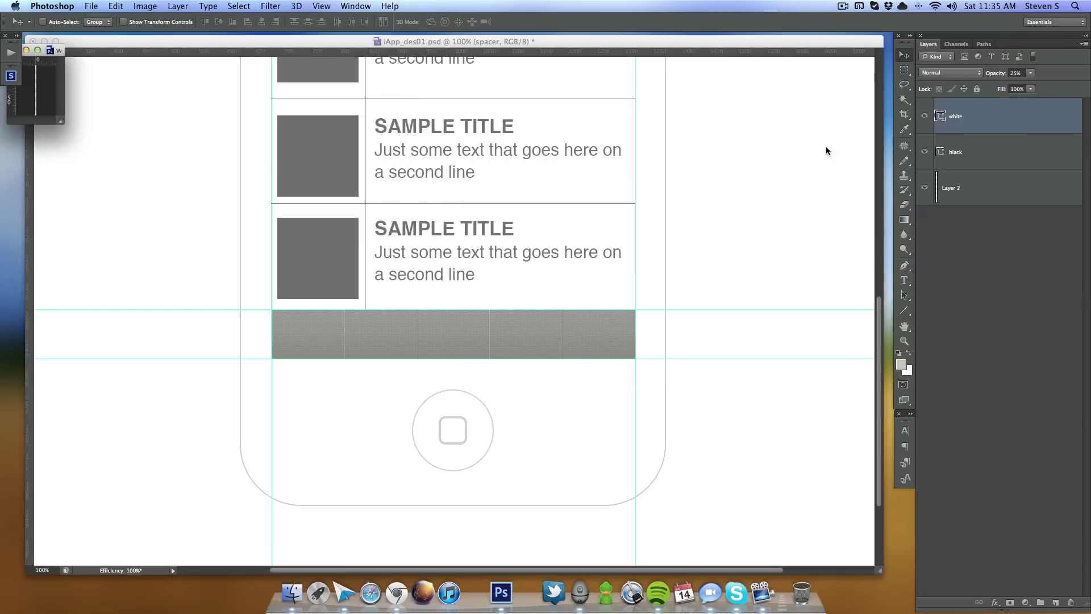
pyautogui.click(1016, 73)
pyautogui.press('Down')
pyautogui.click(1007, 153)
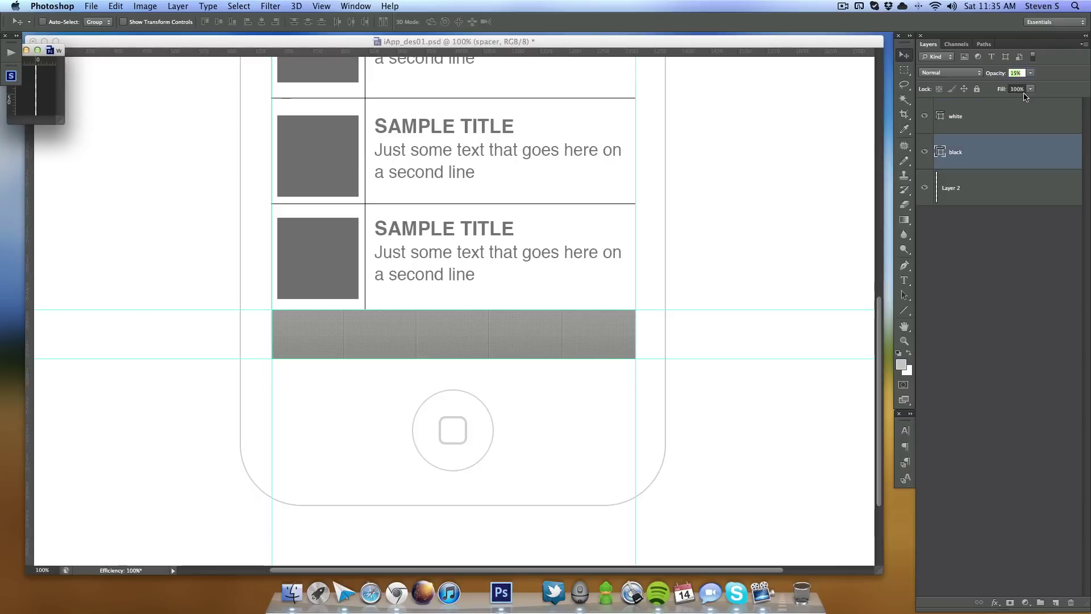
pyautogui.moveTo(60, 55); pyautogui.dragTo(112, 65)
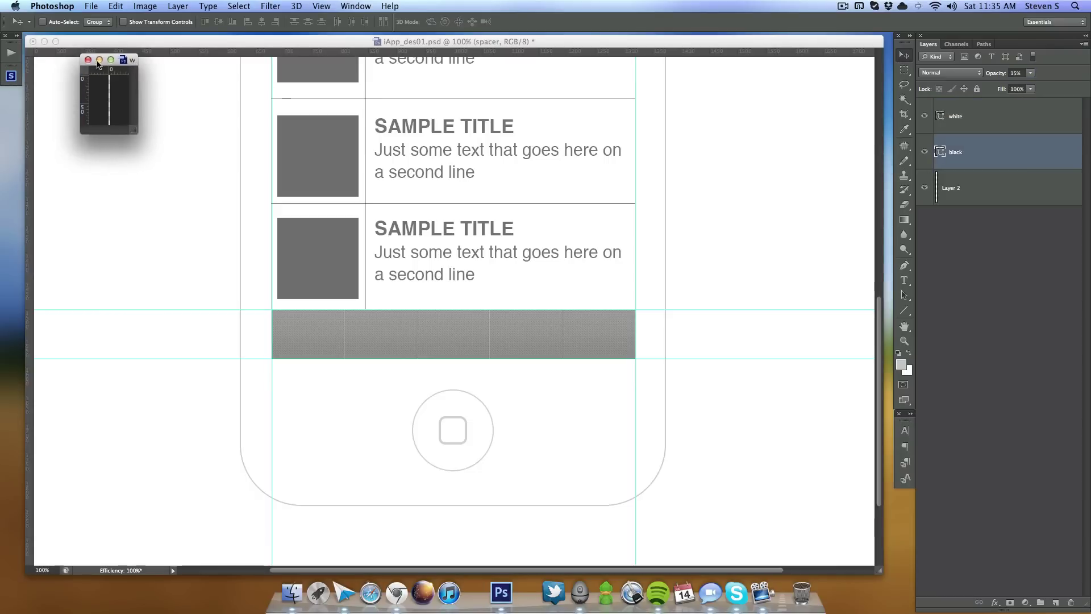
pyautogui.click(87, 60)
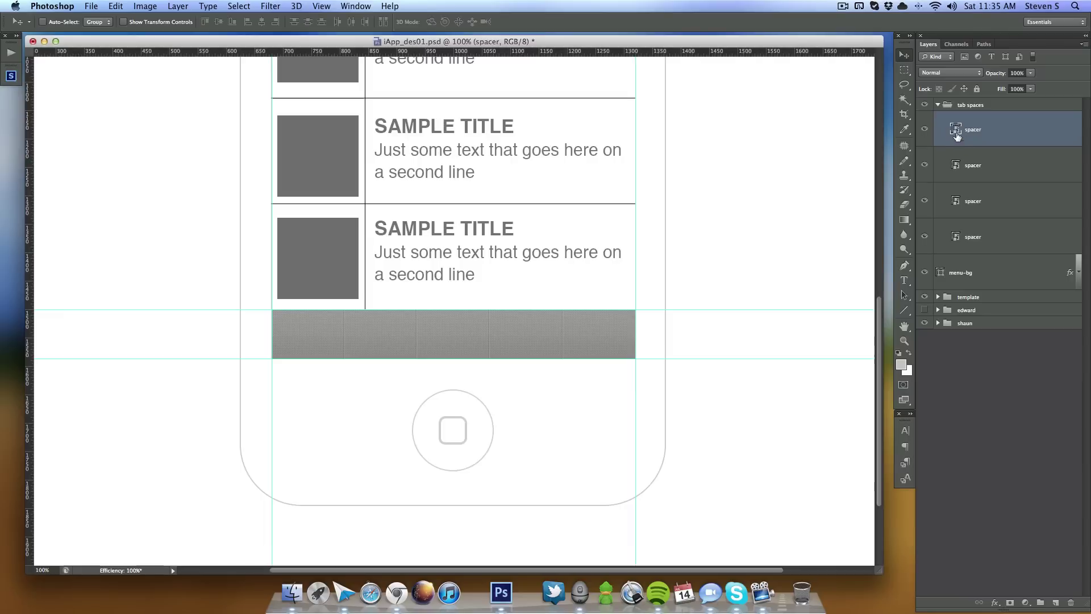
pyautogui.click(938, 105)
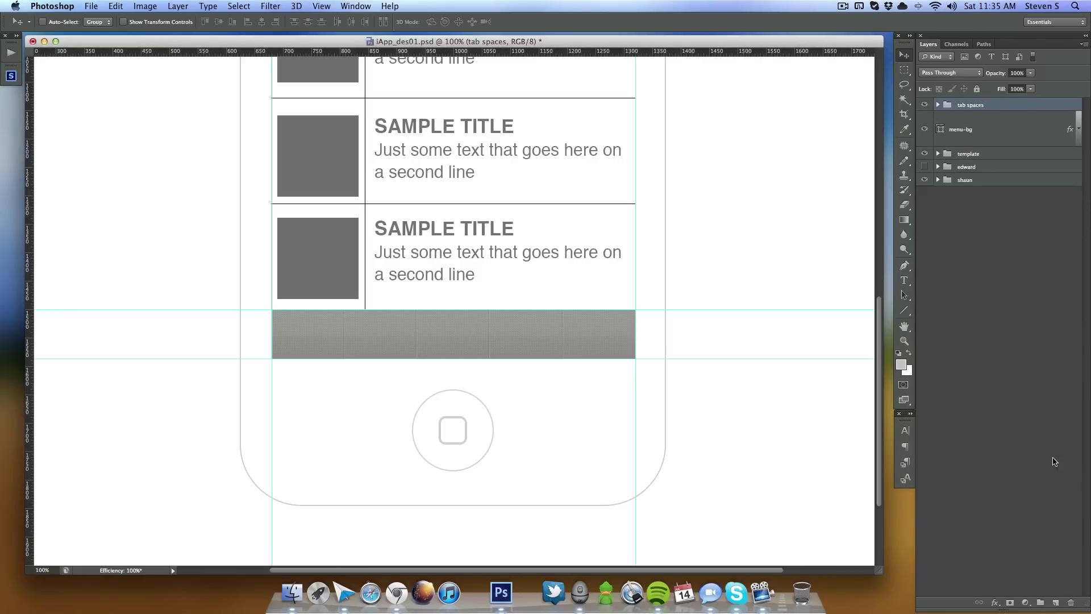
# Step: On a new layer, draw a heart custom shape about 57 by 50 px in the middle section of the menu bar
pyautogui.click(1055, 602)
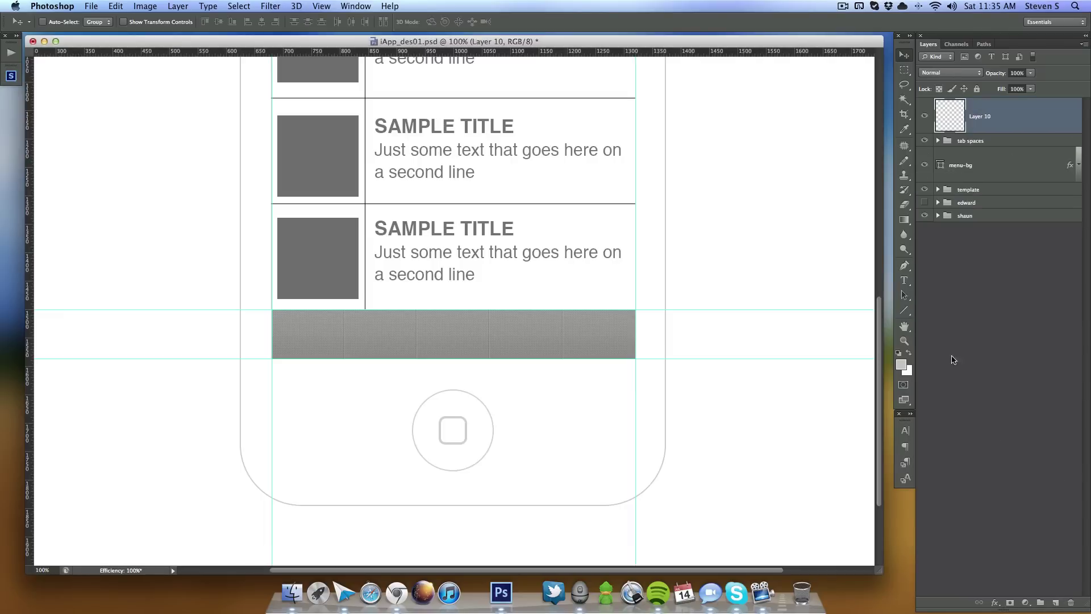
pyautogui.click(905, 309)
pyautogui.moveTo(905, 310); pyautogui.dragTo(953, 367)
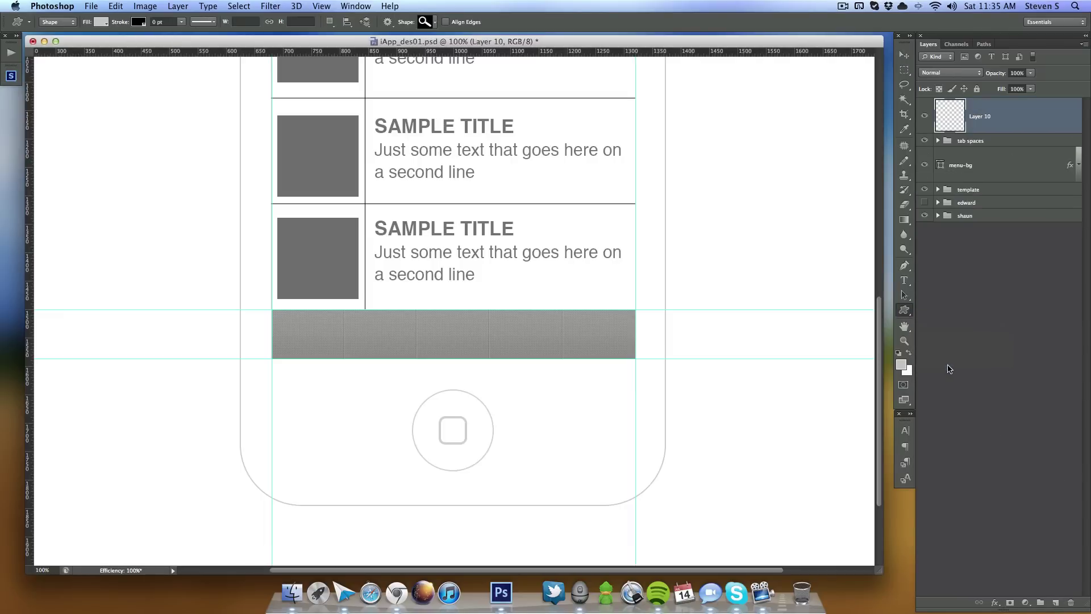
pyautogui.click(435, 23)
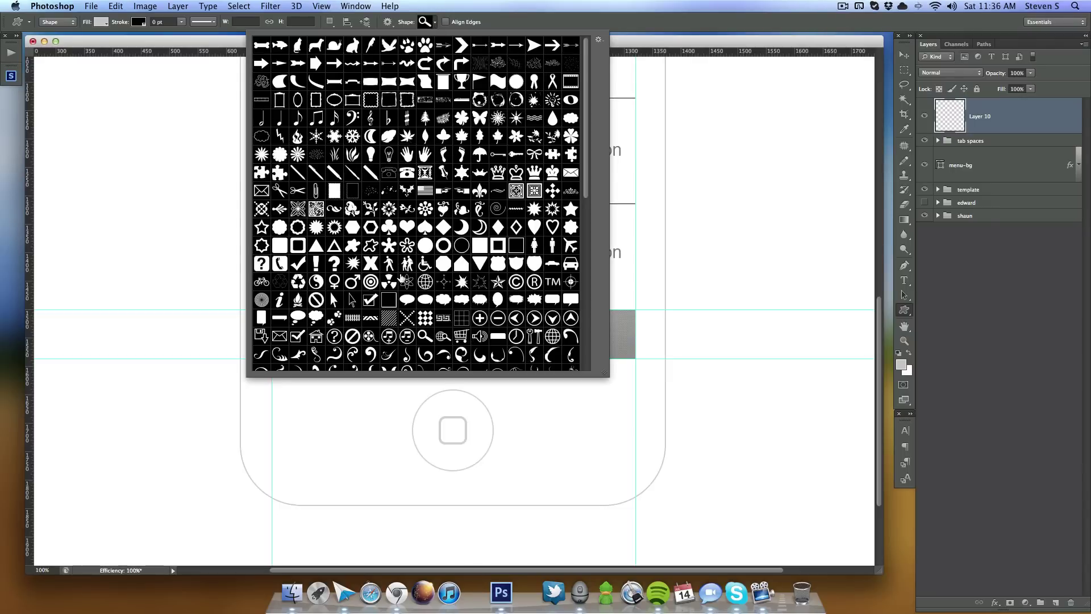
pyautogui.click(411, 230)
pyautogui.click(724, 44)
pyautogui.press('super+equal')
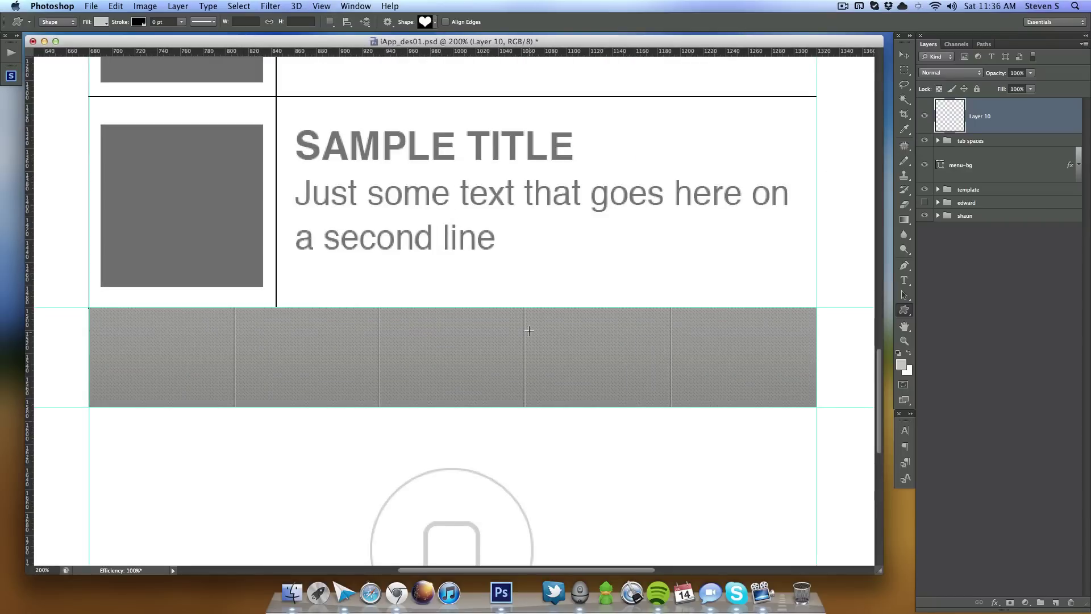
pyautogui.moveTo(417, 331); pyautogui.dragTo(531, 388)
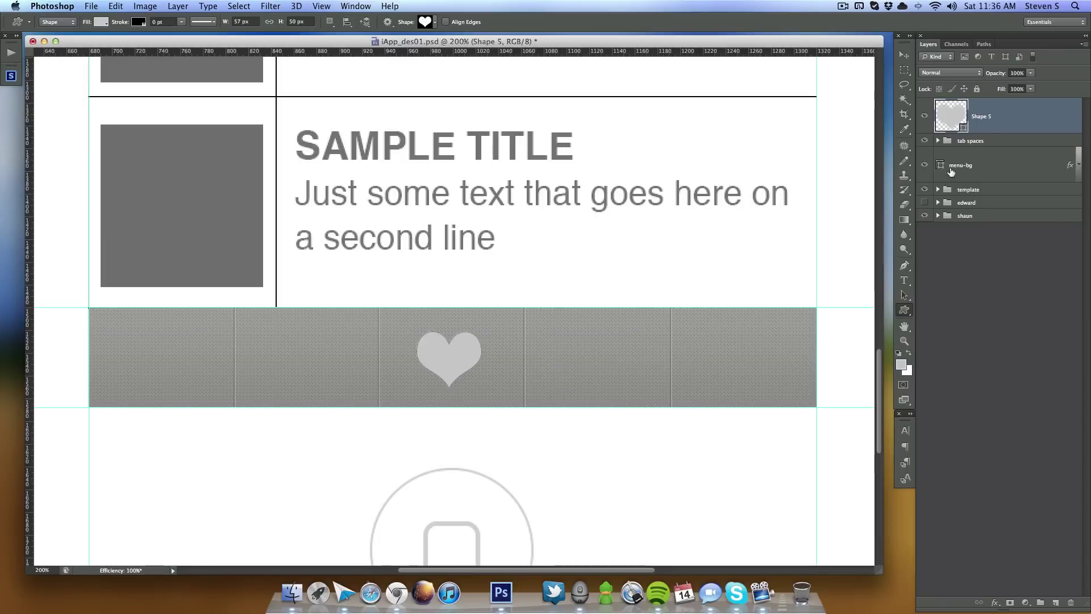
# Step: Recolor the heart shape to light grey #dadada and hide the guides
pyautogui.doubleClick(957, 116)
pyautogui.click(763, 91)
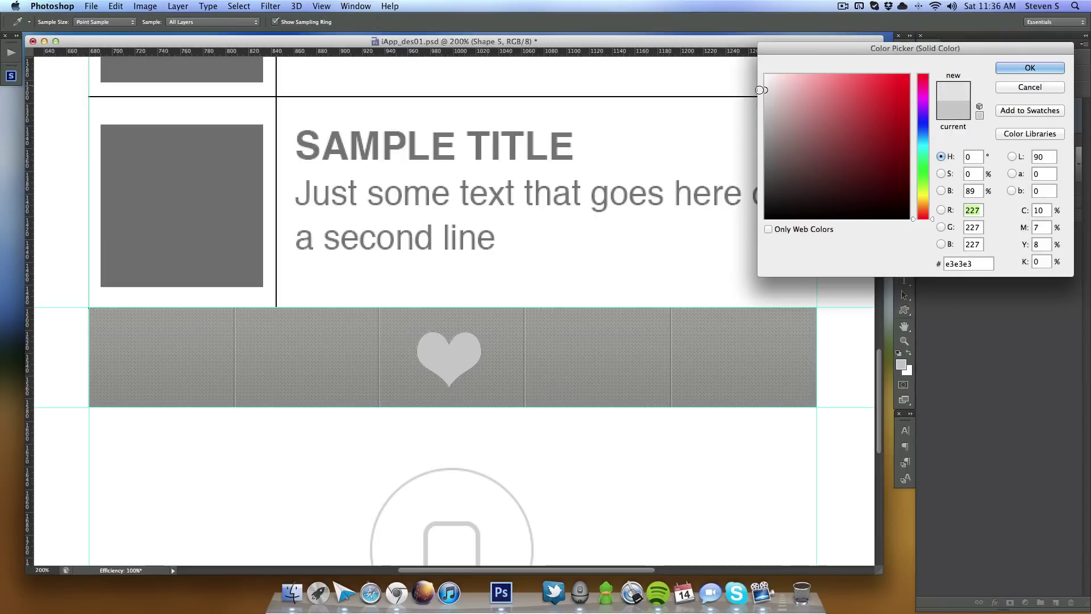
pyautogui.click(764, 92)
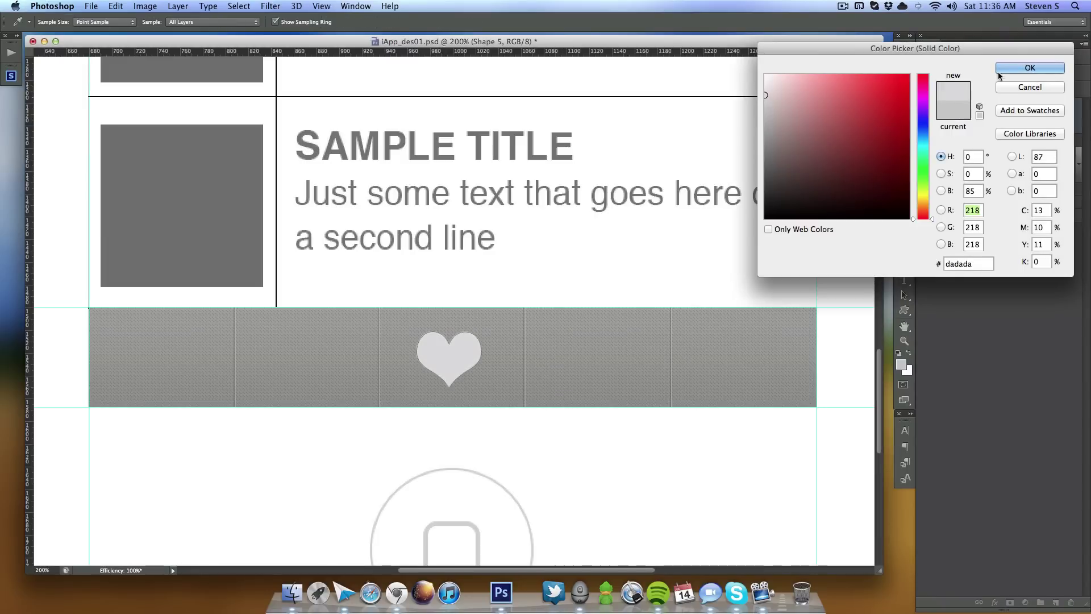
pyautogui.click(1031, 69)
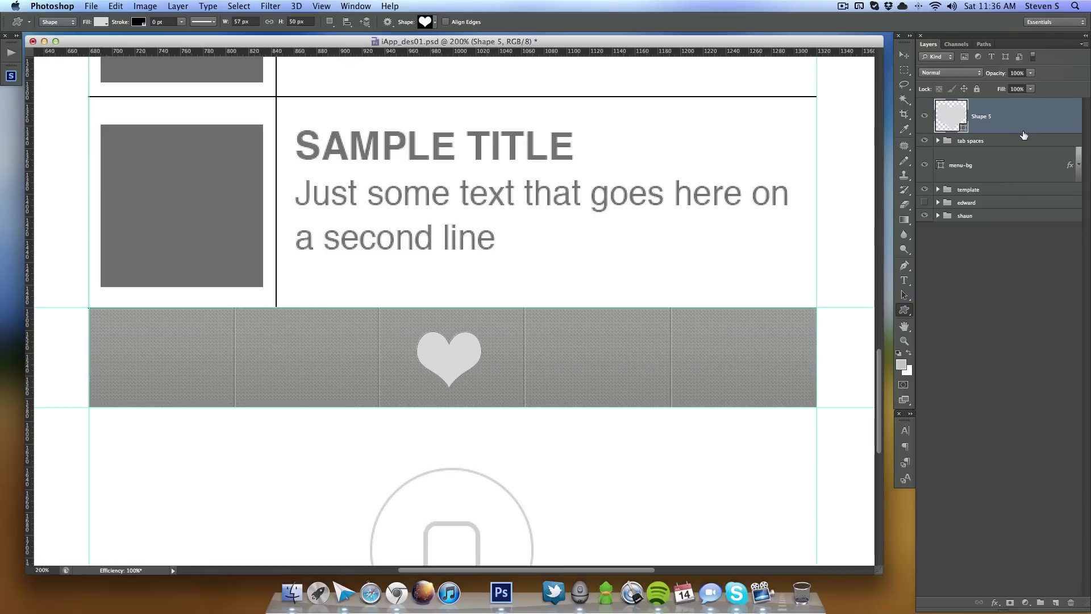
pyautogui.press('super+semicolon')
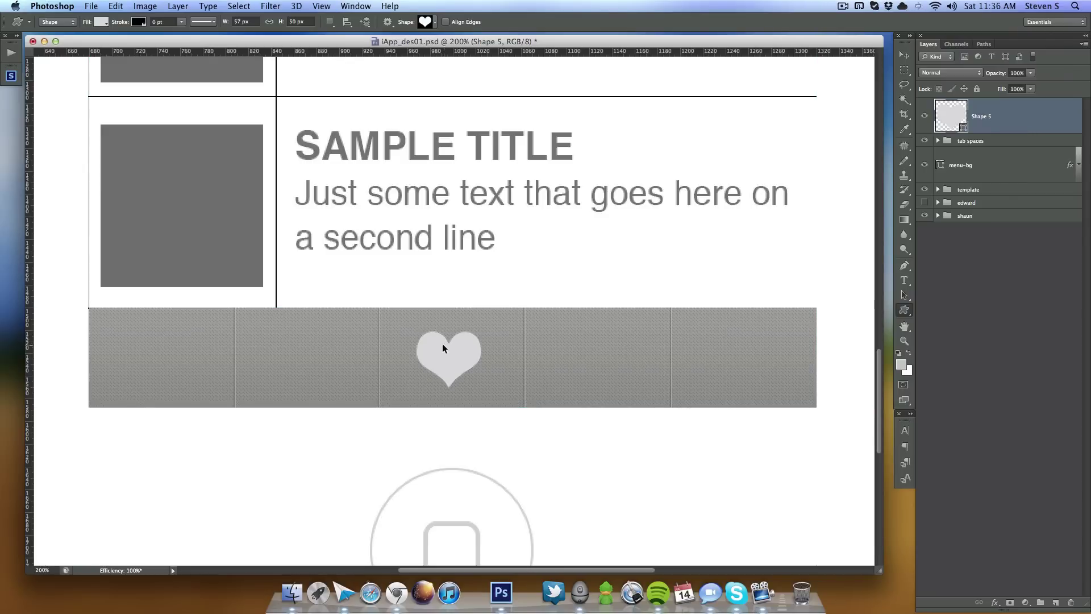
# Step: Add a drop shadow to the heart with Normal blend mode, 36% opacity and 0 px distance
pyautogui.doubleClick(1000, 121)
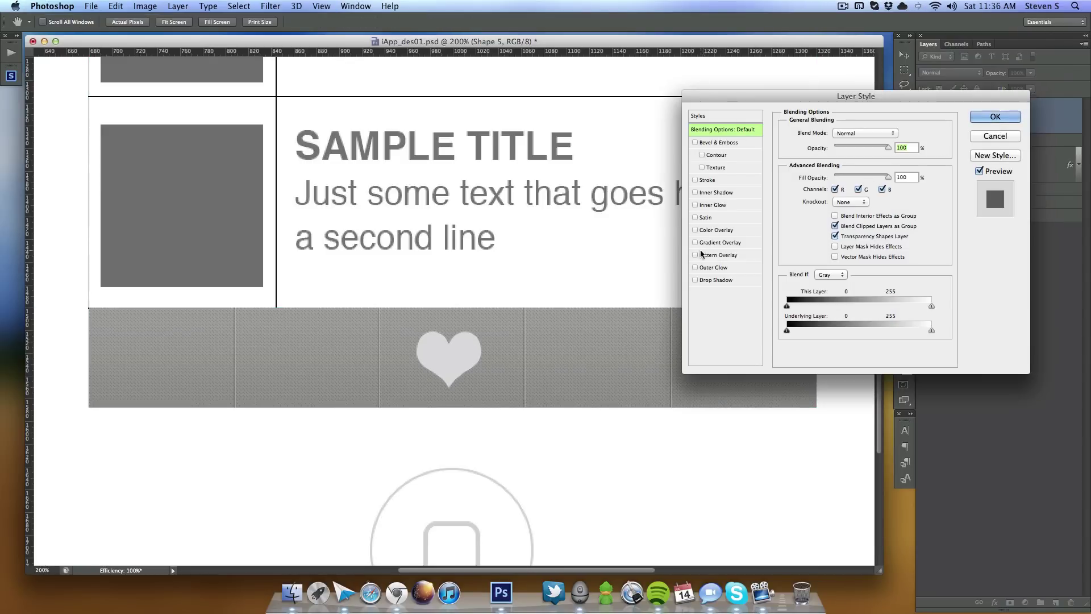
pyautogui.click(707, 279)
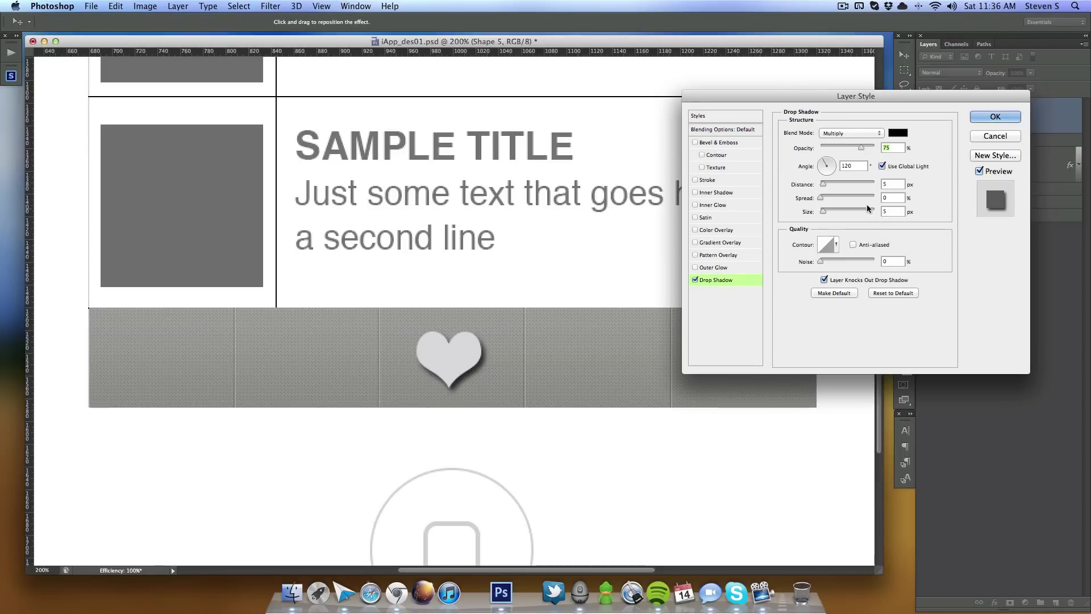
pyautogui.moveTo(834, 182); pyautogui.dragTo(820, 183)
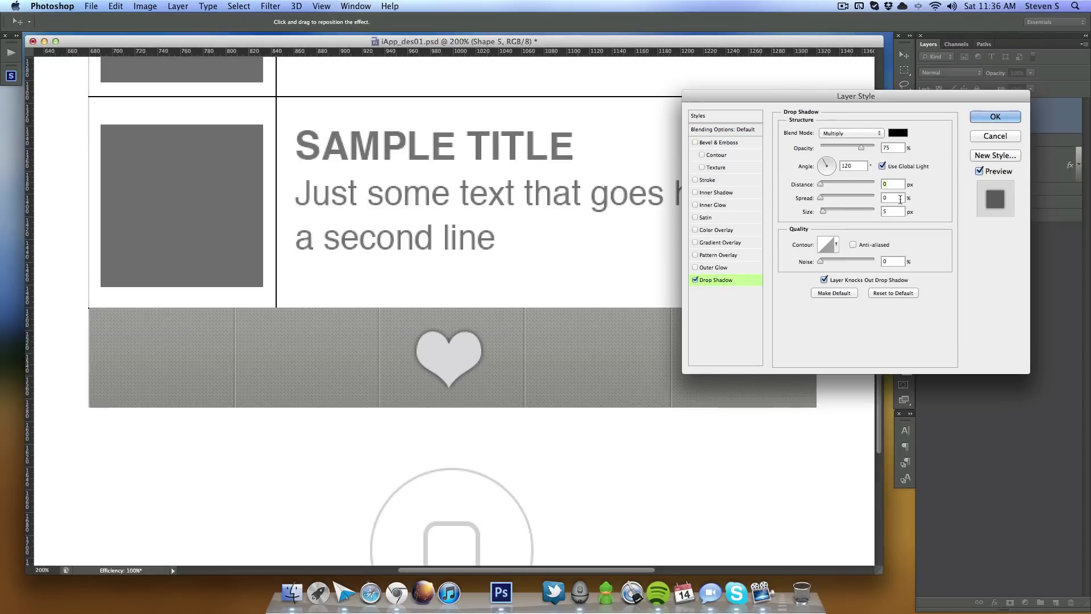
pyautogui.moveTo(859, 148); pyautogui.dragTo(838, 146)
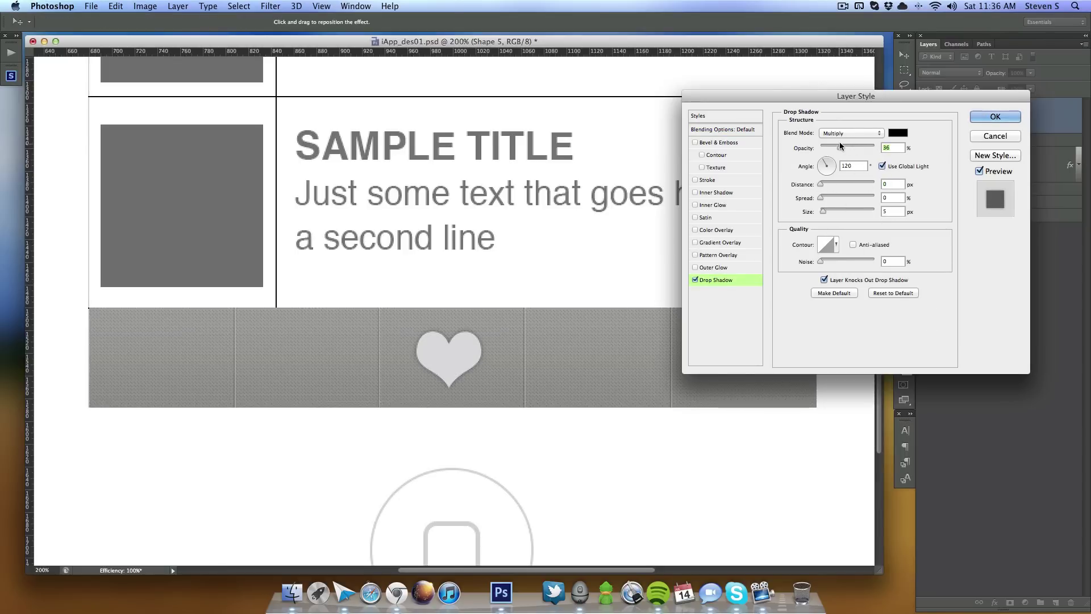
pyautogui.click(857, 133)
pyautogui.click(851, 104)
# Step: Add a 1 px inside stroke to the heart, using the #dadada grey sampled from the shape
pyautogui.click(707, 180)
pyautogui.click(833, 147)
pyautogui.click(833, 154)
pyautogui.click(811, 215)
pyautogui.click(469, 350)
pyautogui.click(1029, 67)
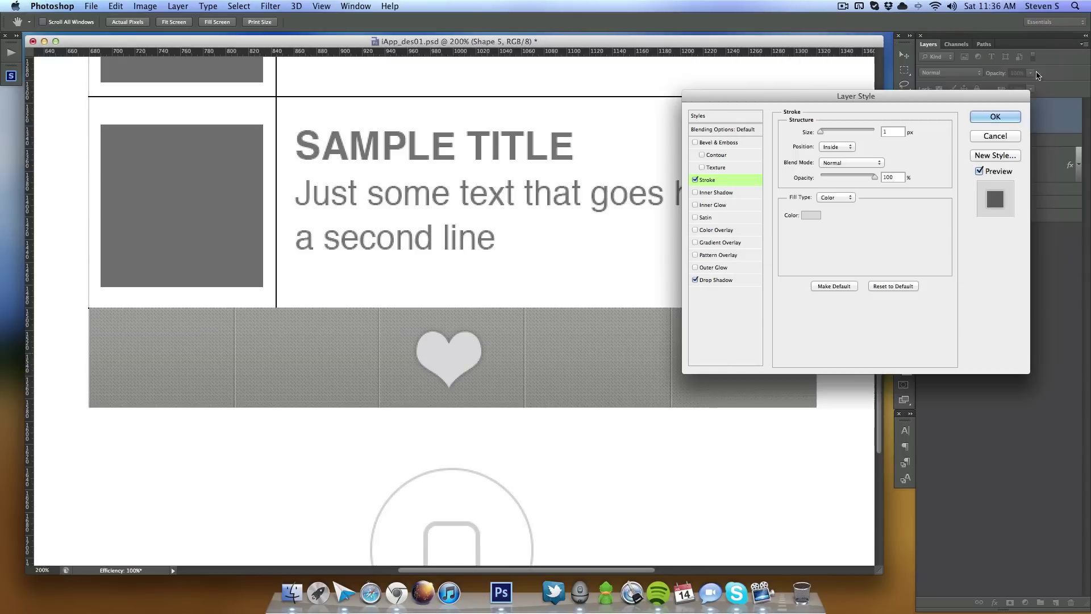
# Step: Add a white inner shadow with Normal blend mode to the heart, and check the stroke color
pyautogui.click(714, 193)
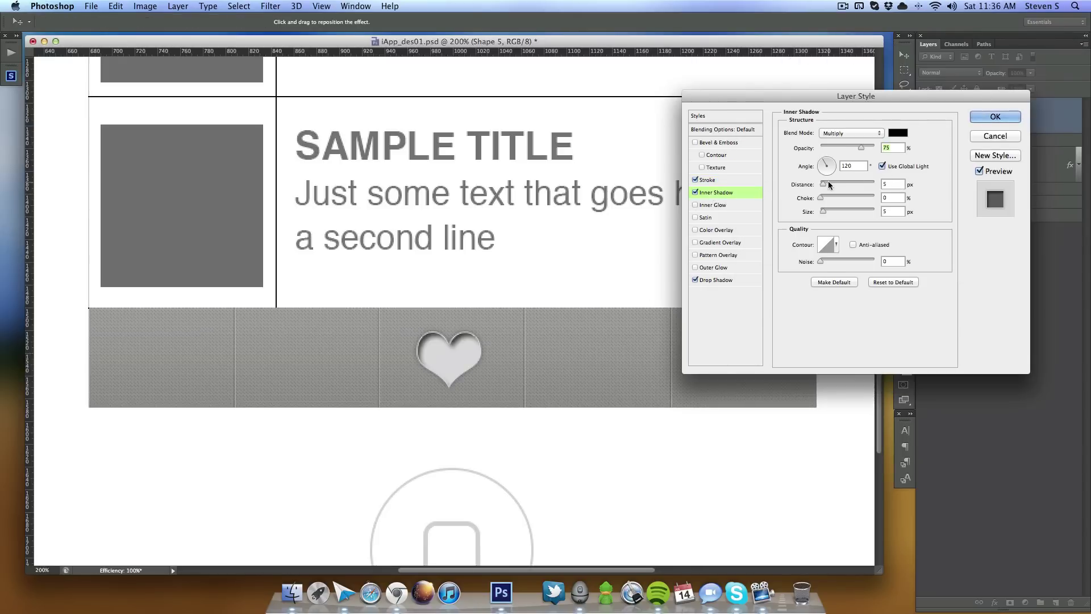
pyautogui.click(712, 180)
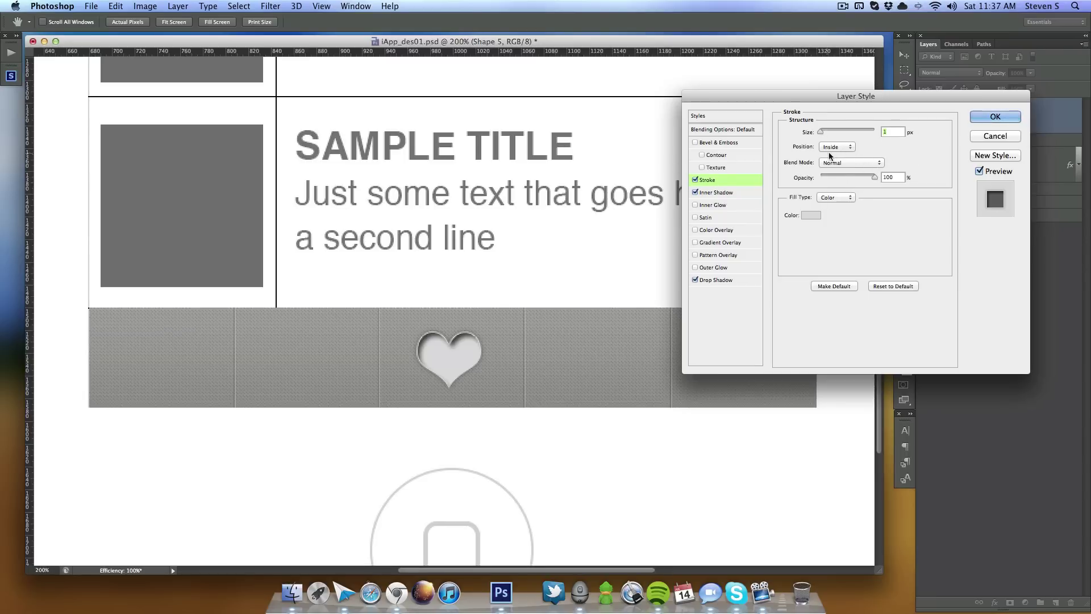
pyautogui.click(811, 215)
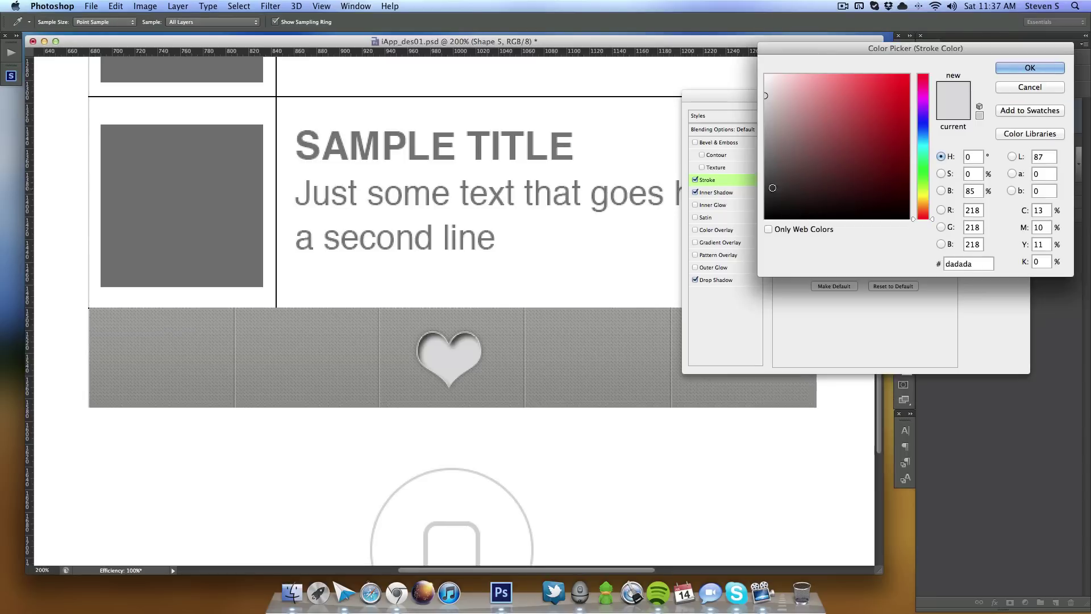
pyautogui.click(1027, 70)
pyautogui.click(717, 192)
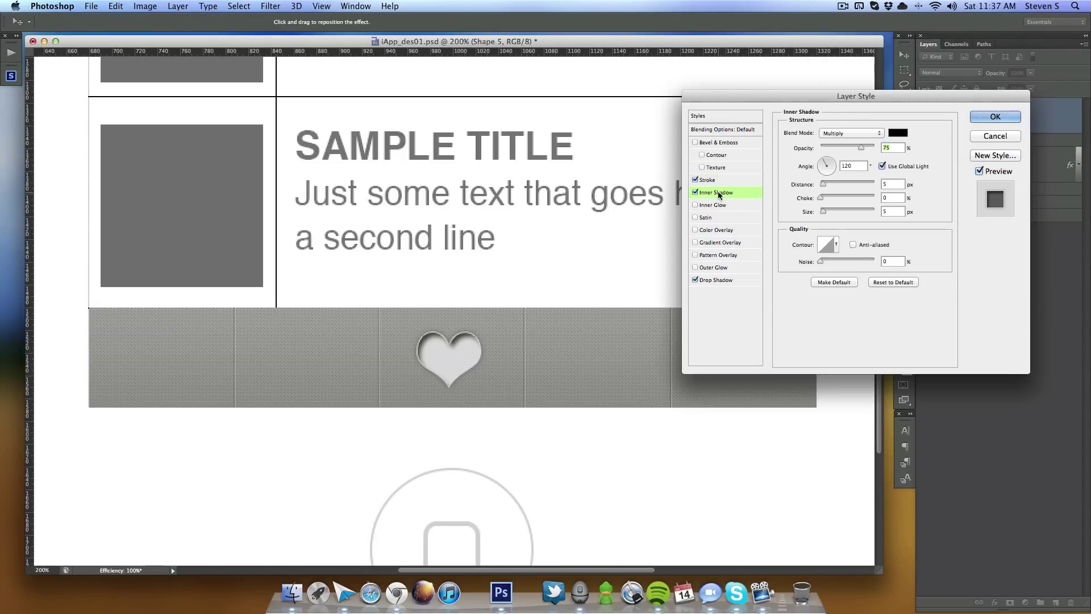
pyautogui.click(855, 133)
pyautogui.click(846, 106)
pyautogui.click(898, 133)
pyautogui.moveTo(857, 139); pyautogui.dragTo(765, 74)
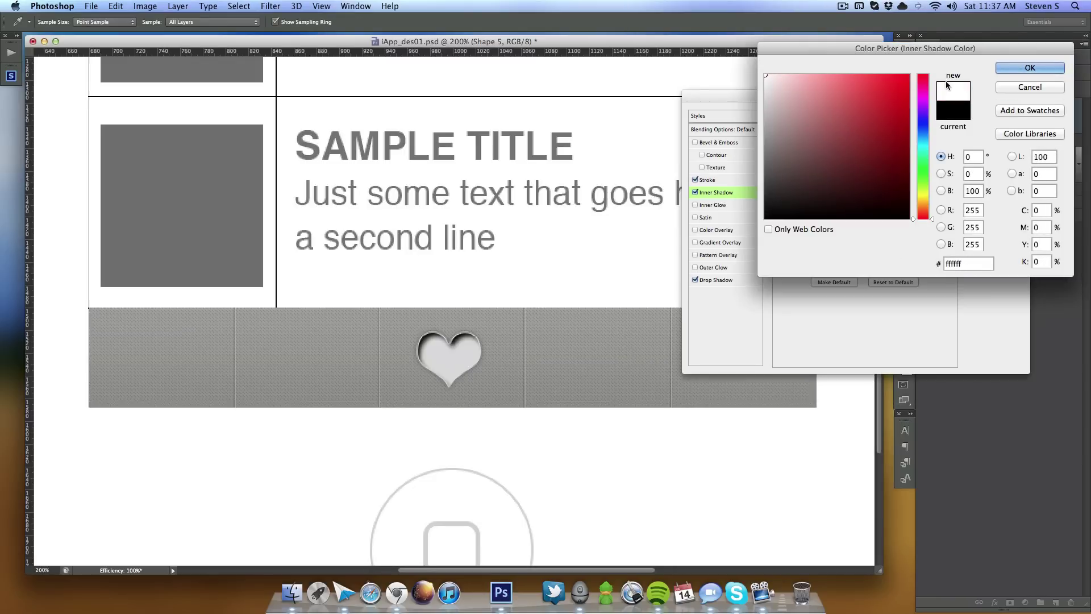
pyautogui.click(1008, 69)
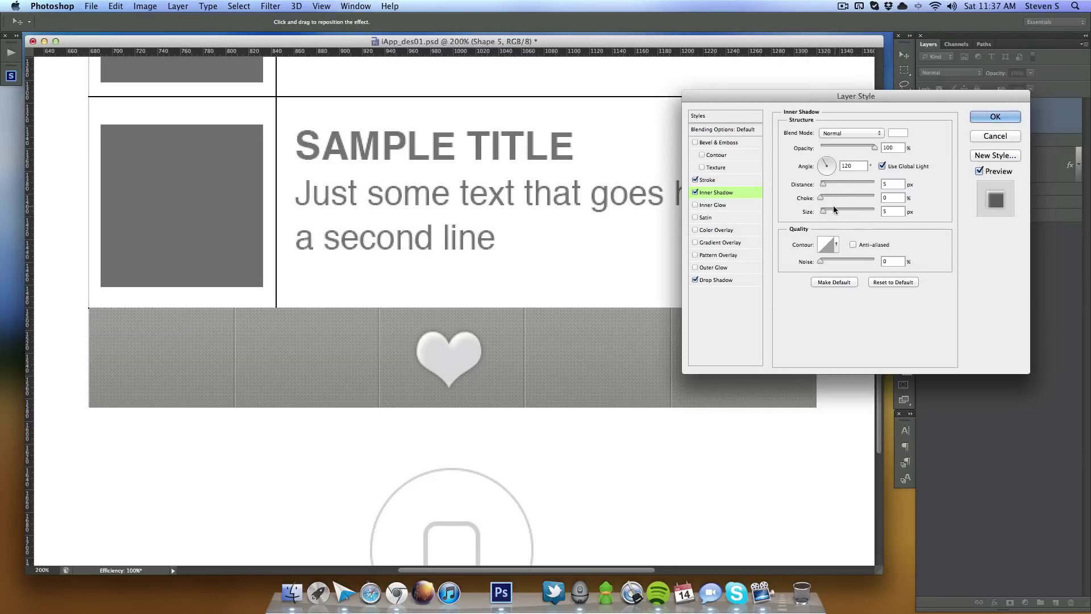
# Step: Set the inner shadow to 0 px distance, 100% choke, 2 px size and 41% opacity, and apply the layer style
pyautogui.moveTo(822, 184); pyautogui.dragTo(894, 195)
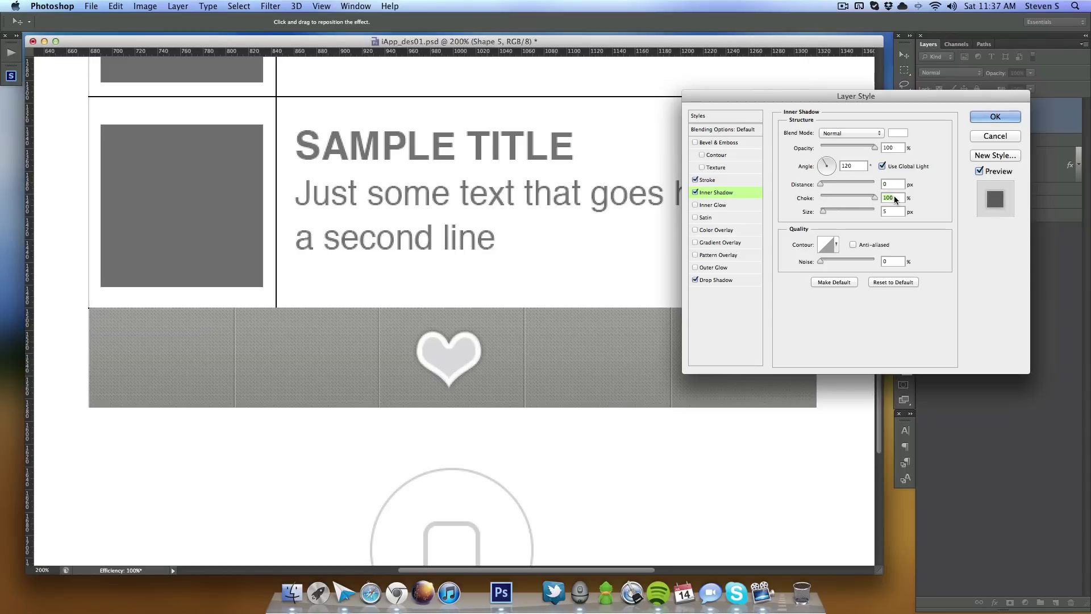
pyautogui.click(893, 210)
pyautogui.press('Down')
pyautogui.press('Down')
pyautogui.press('Down')
pyautogui.press('Down')
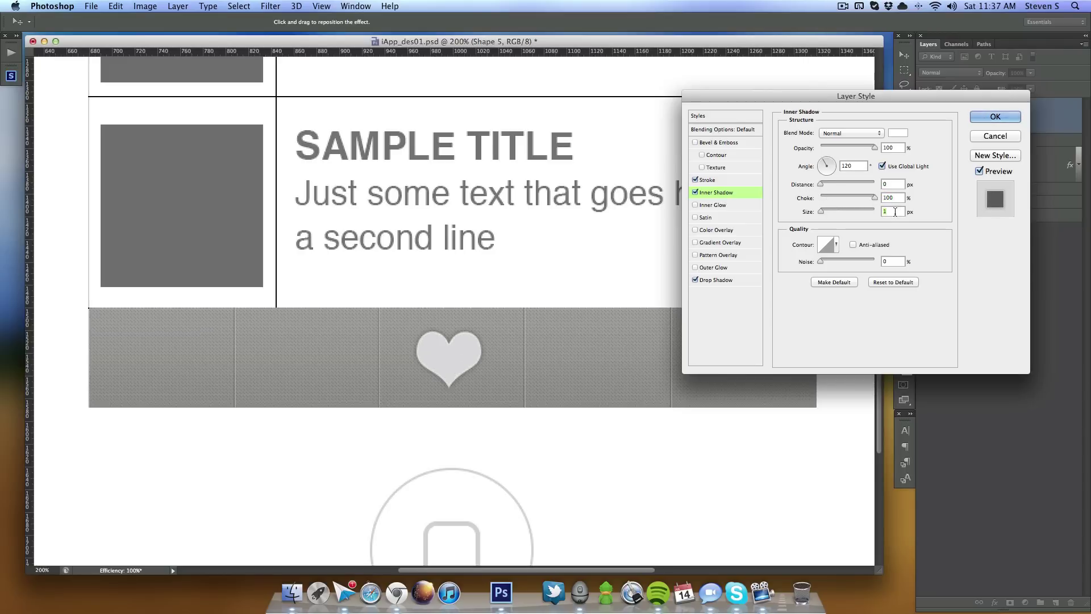
pyautogui.press('Up')
pyautogui.click(874, 148)
pyautogui.moveTo(874, 148); pyautogui.dragTo(842, 145)
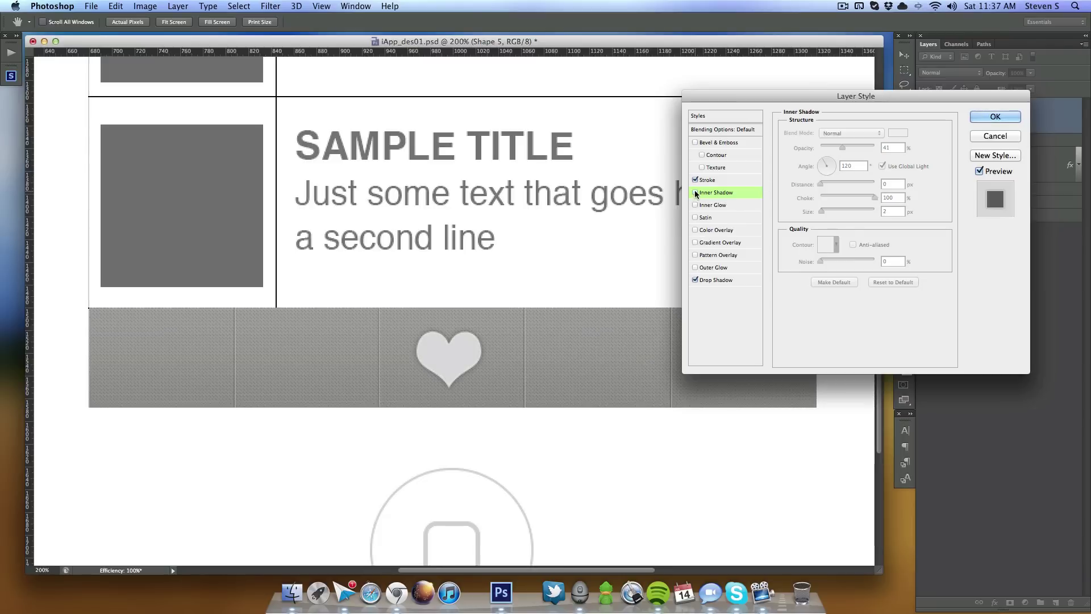
pyautogui.press('Return')
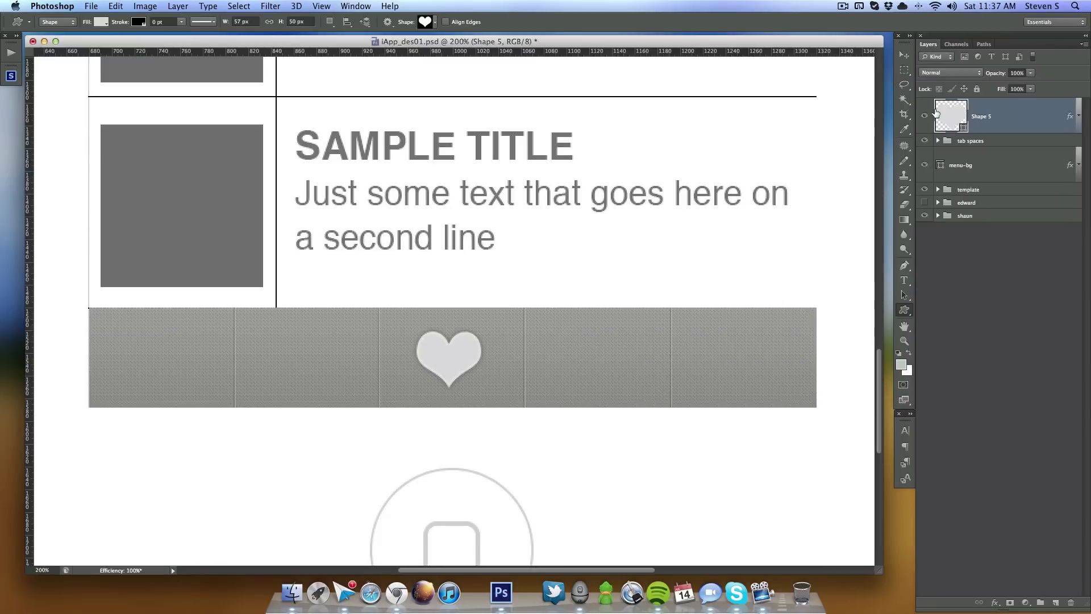
# Step: Duplicate the heart layer and scale the copy to about a third of its size, centred inside the original
pyautogui.press('super+equal')
pyautogui.press('super+minus')
pyautogui.moveTo(618, 354); pyautogui.dragTo(606, 392)
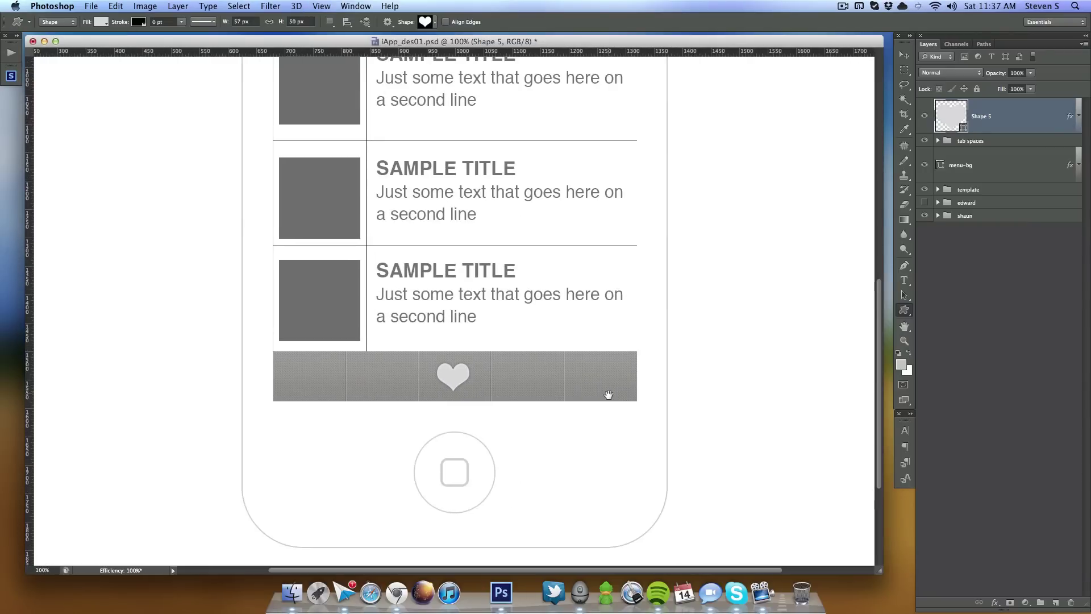
pyautogui.press('super+equal')
pyautogui.press('super+equal')
pyautogui.press('super+equal')
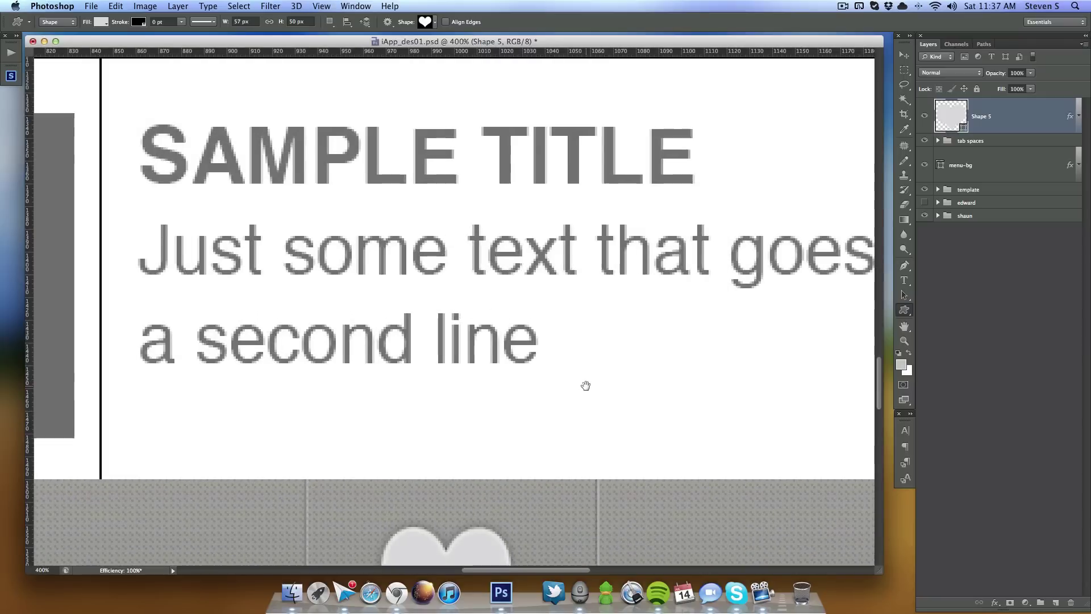
pyautogui.scroll(-5, 585, 382)
pyautogui.click(906, 55)
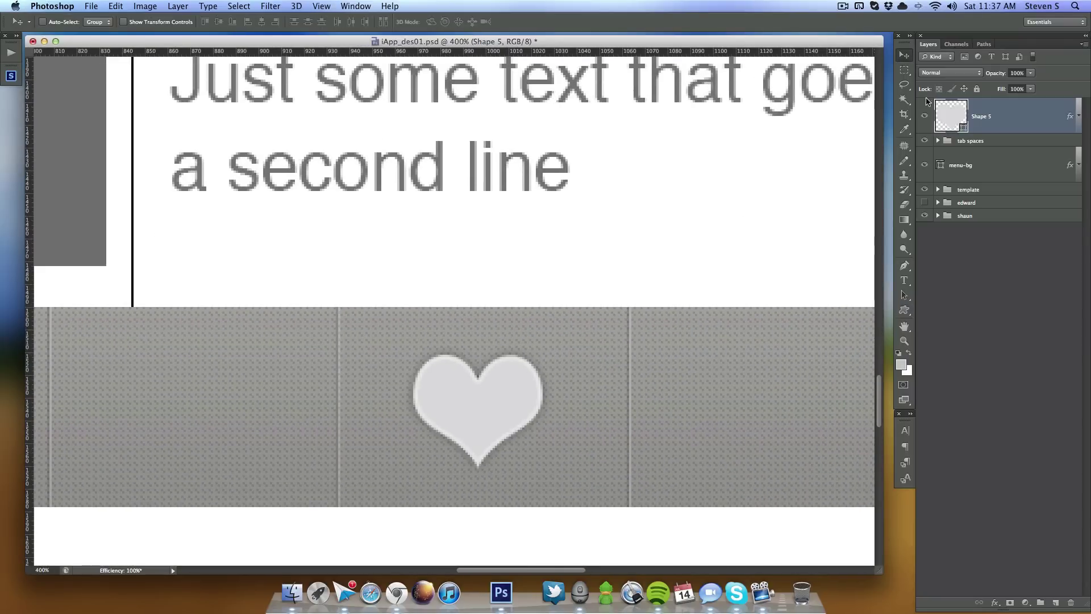
pyautogui.press('super+j')
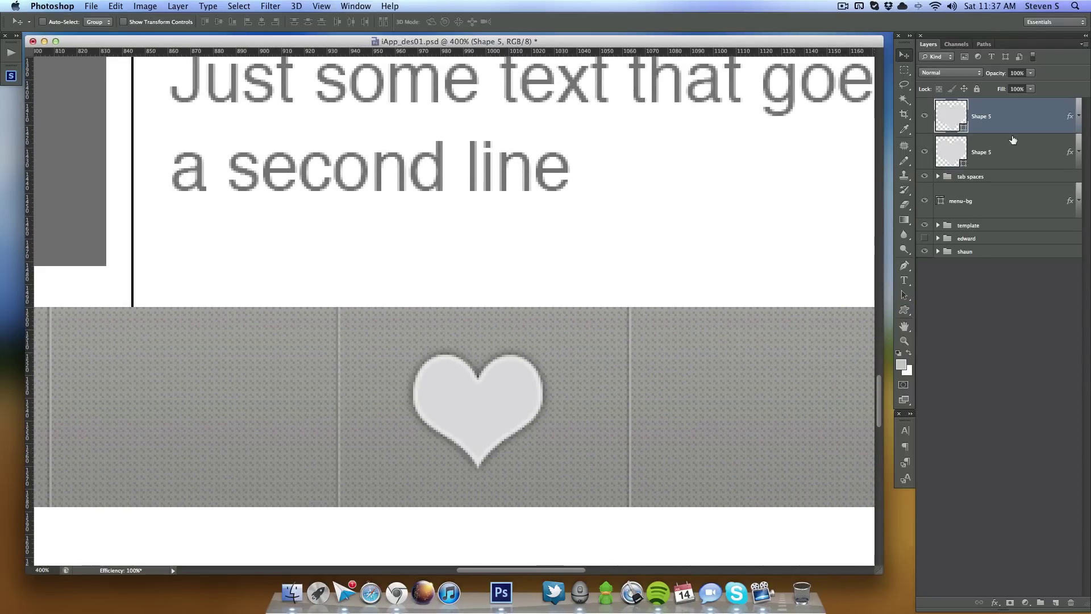
pyautogui.press('super+t')
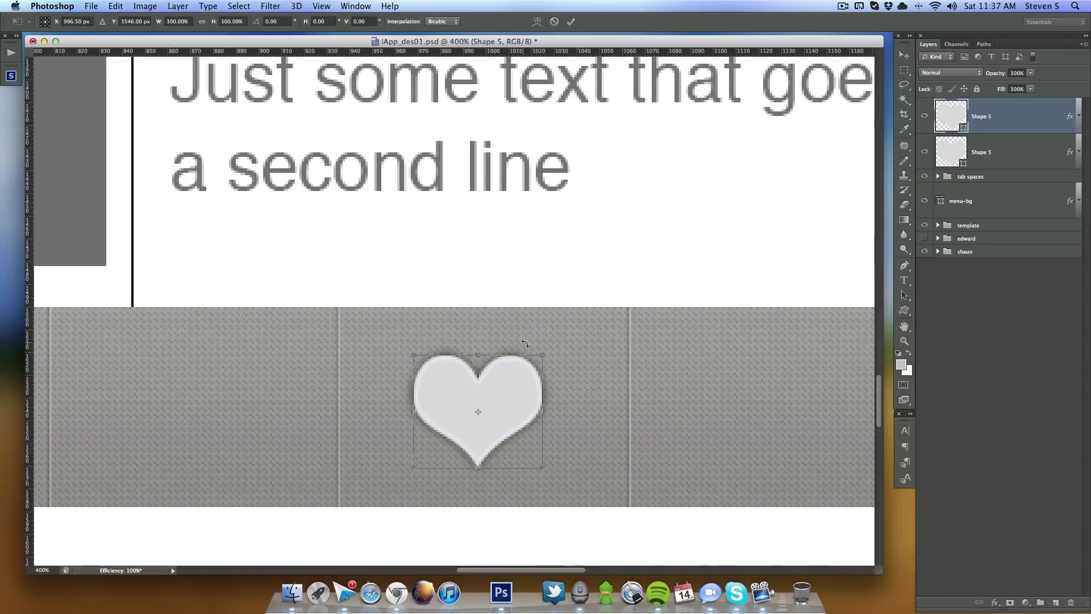
pyautogui.moveTo(545, 352); pyautogui.dragTo(499, 393)
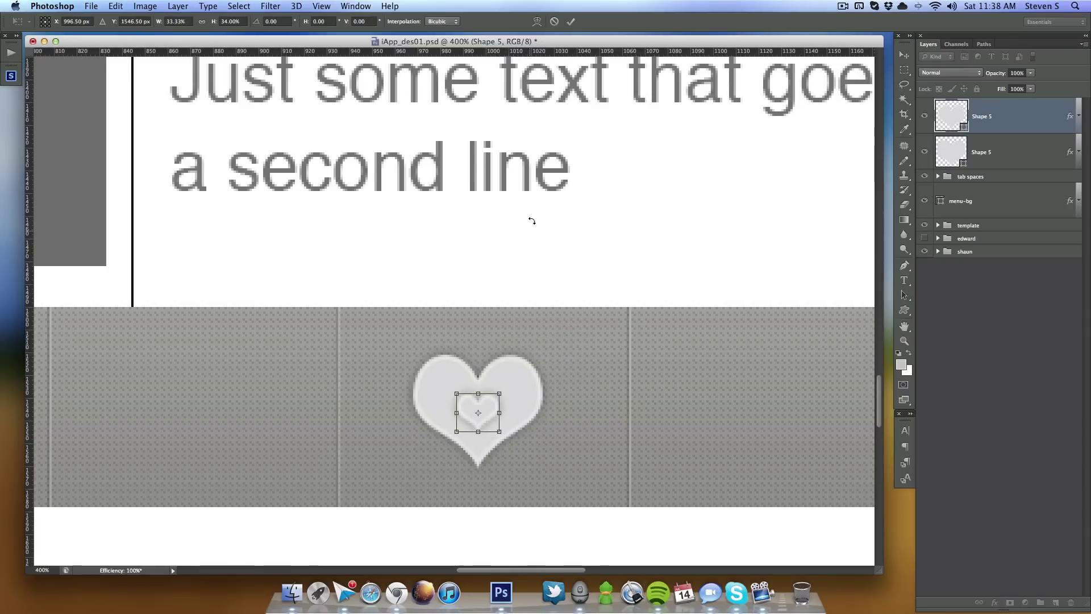
pyautogui.click(571, 22)
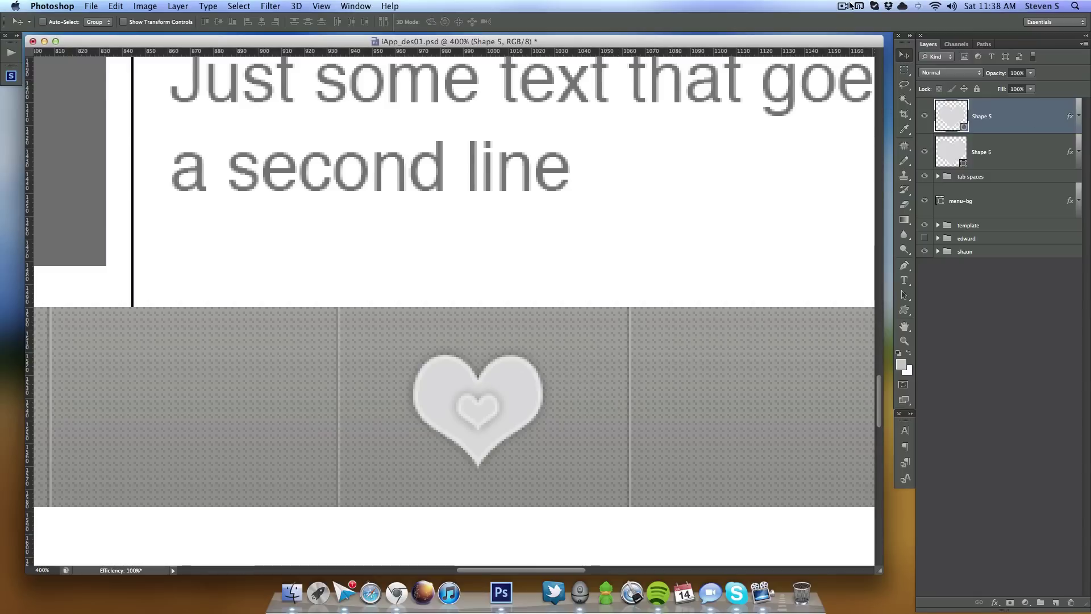
# Step: Turn off the small inner heart's stroke and inner shadow, and set its drop shadow colour to white (#ffffff)
pyautogui.doubleClick(1032, 118)
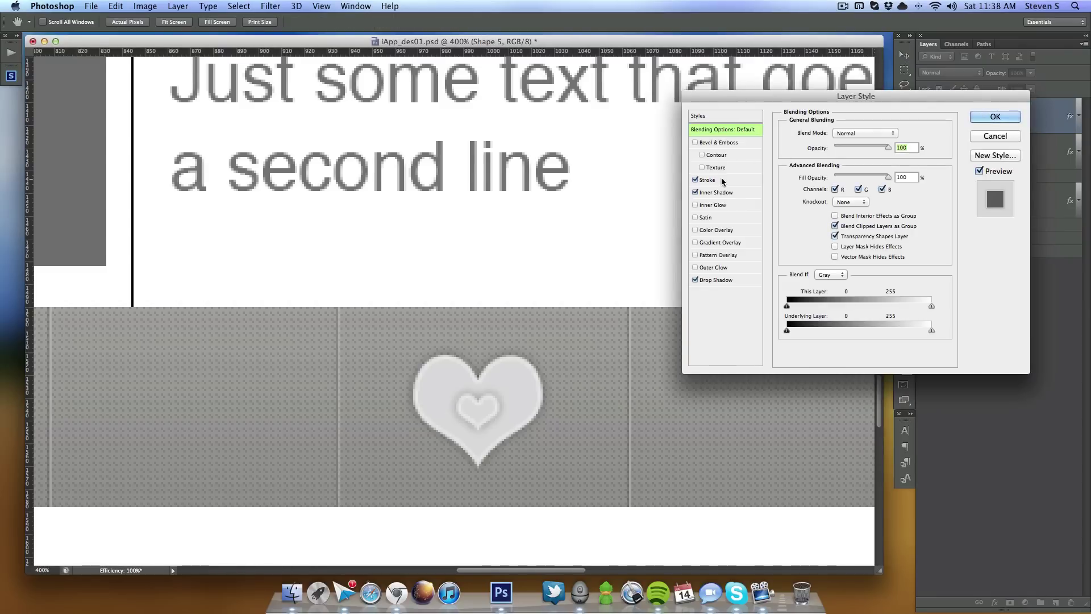
pyautogui.click(713, 192)
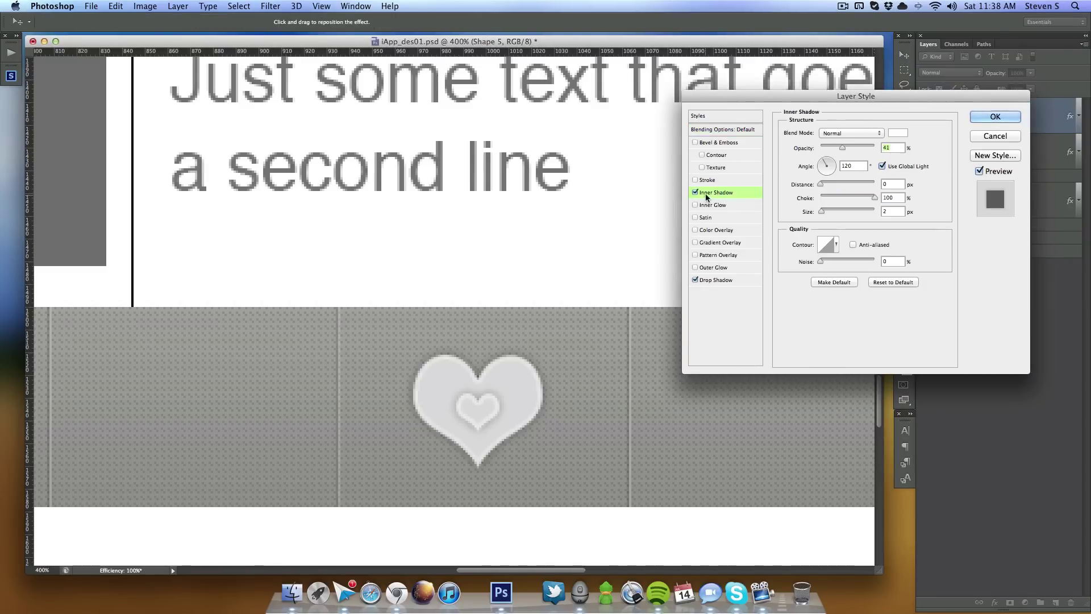
pyautogui.click(695, 192)
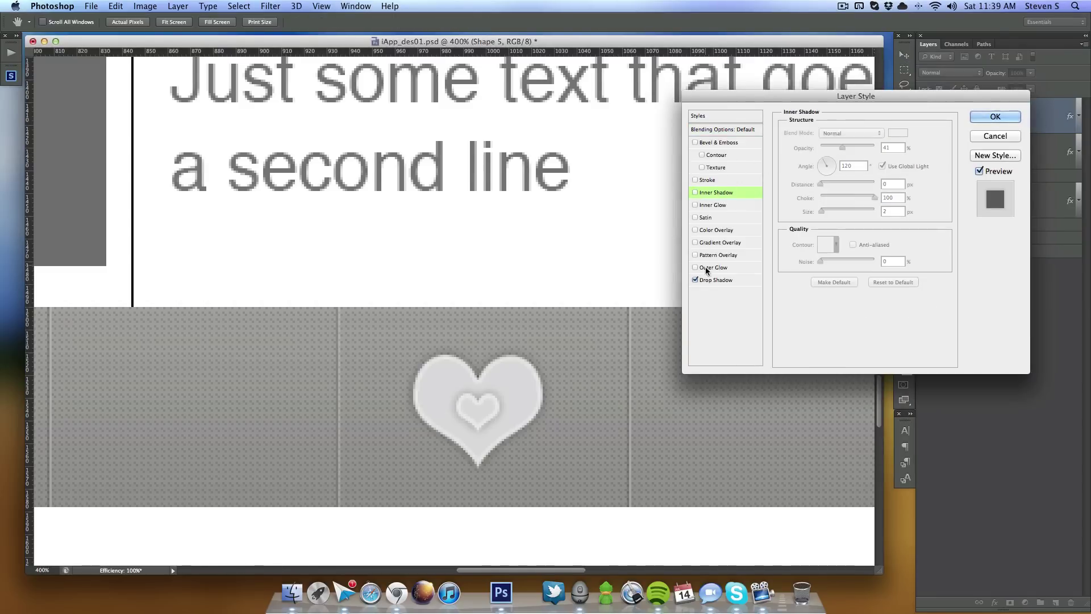
pyautogui.click(720, 281)
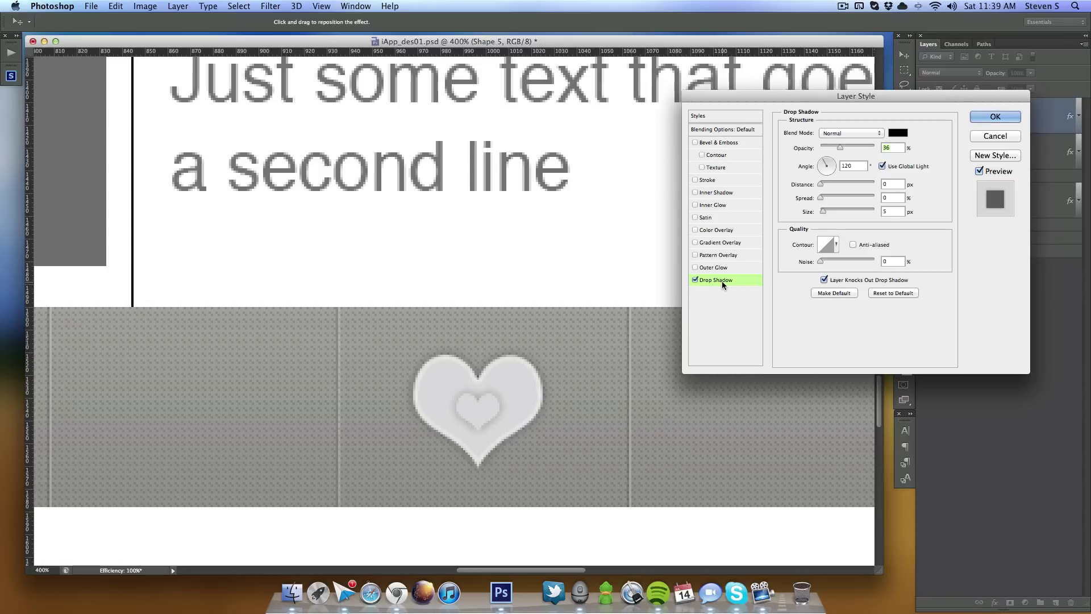
pyautogui.click(898, 132)
pyautogui.click(737, 60)
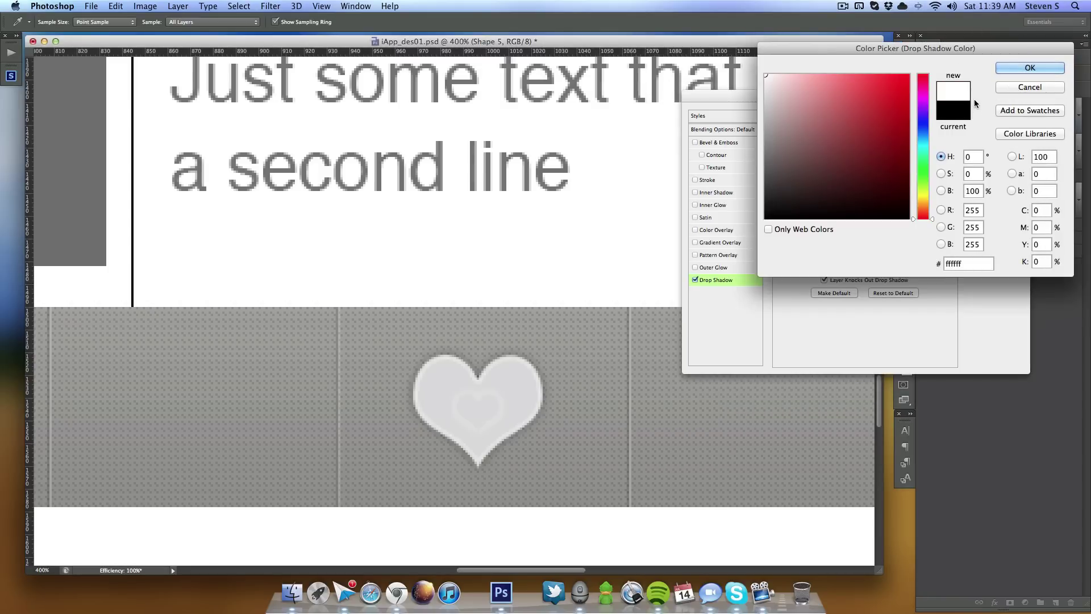
pyautogui.click(1026, 69)
# Step: Set the small heart's drop shadow to 75% opacity, 90° angle, 1 px distance, 100% spread and 0 px size
pyautogui.moveTo(841, 147); pyautogui.dragTo(861, 147)
pyautogui.moveTo(833, 196); pyautogui.dragTo(914, 195)
pyautogui.click(891, 184)
pyautogui.press('Up')
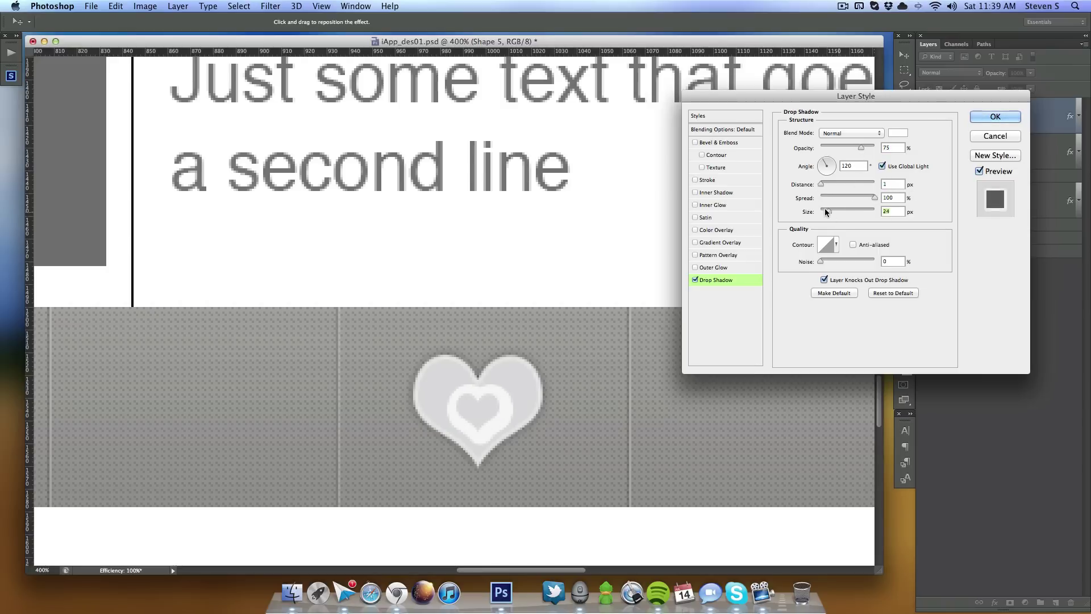
pyautogui.moveTo(823, 211); pyautogui.dragTo(818, 211)
pyautogui.click(882, 166)
pyautogui.click(882, 166)
pyautogui.write('9')
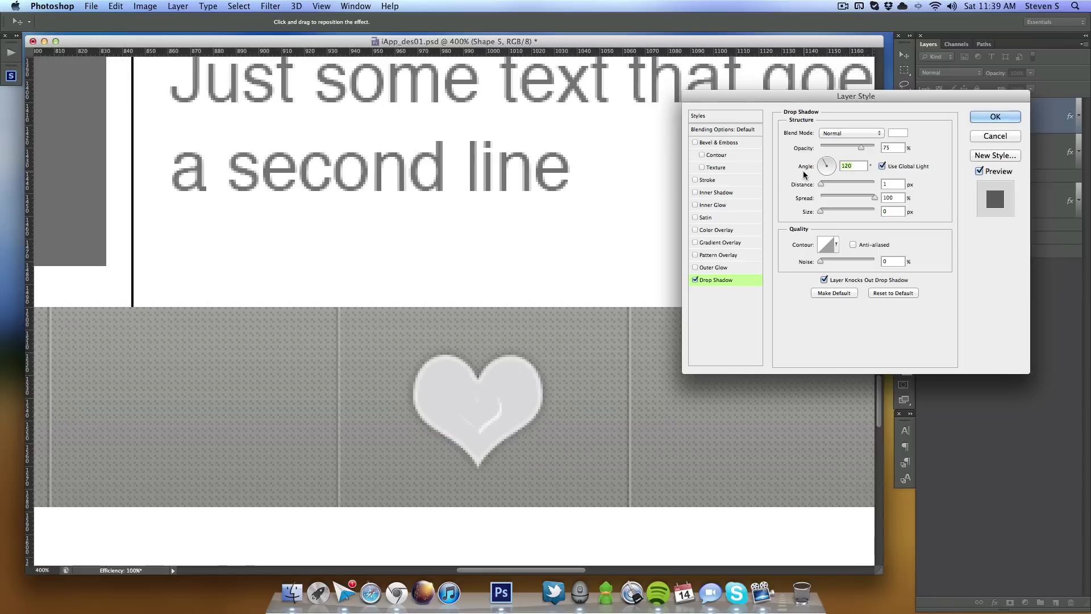
pyautogui.write('0')
# Step: Enable a black inner shadow on the small heart with 1 px distance and 0 px size, and reduce its opacity and choke
pyautogui.click(731, 193)
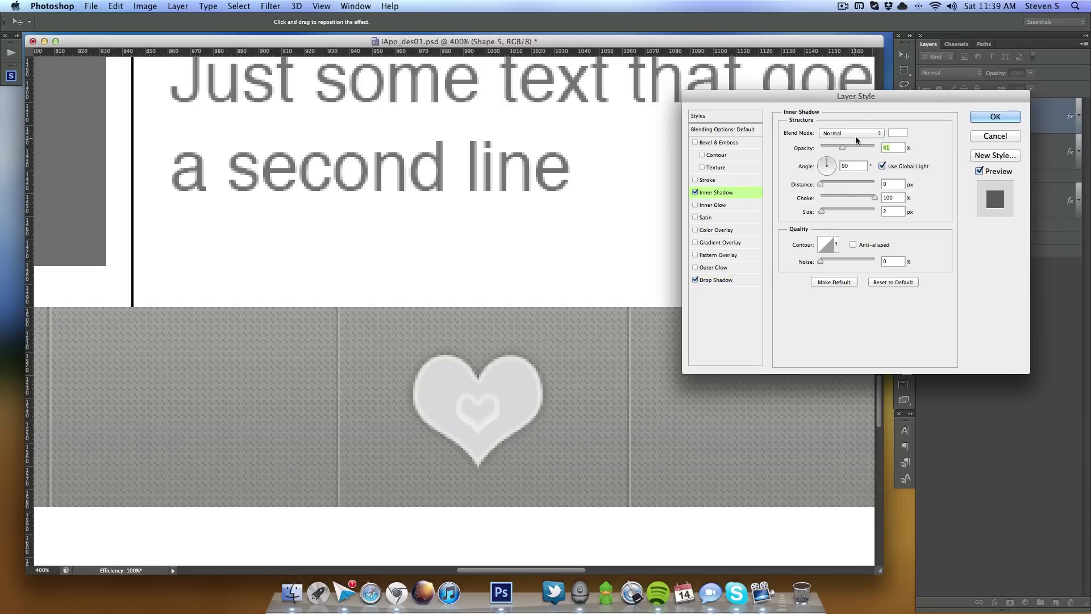
pyautogui.click(854, 134)
pyautogui.click(857, 134)
pyautogui.click(898, 133)
pyautogui.moveTo(835, 165); pyautogui.dragTo(738, 238)
pyautogui.click(1020, 69)
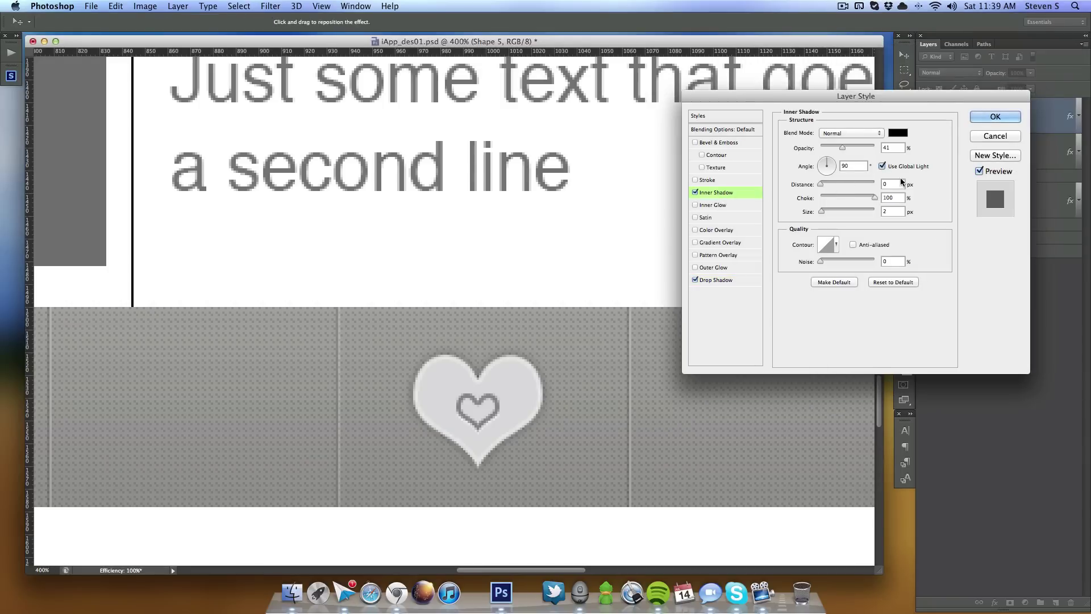
pyautogui.moveTo(820, 184); pyautogui.dragTo(788, 210)
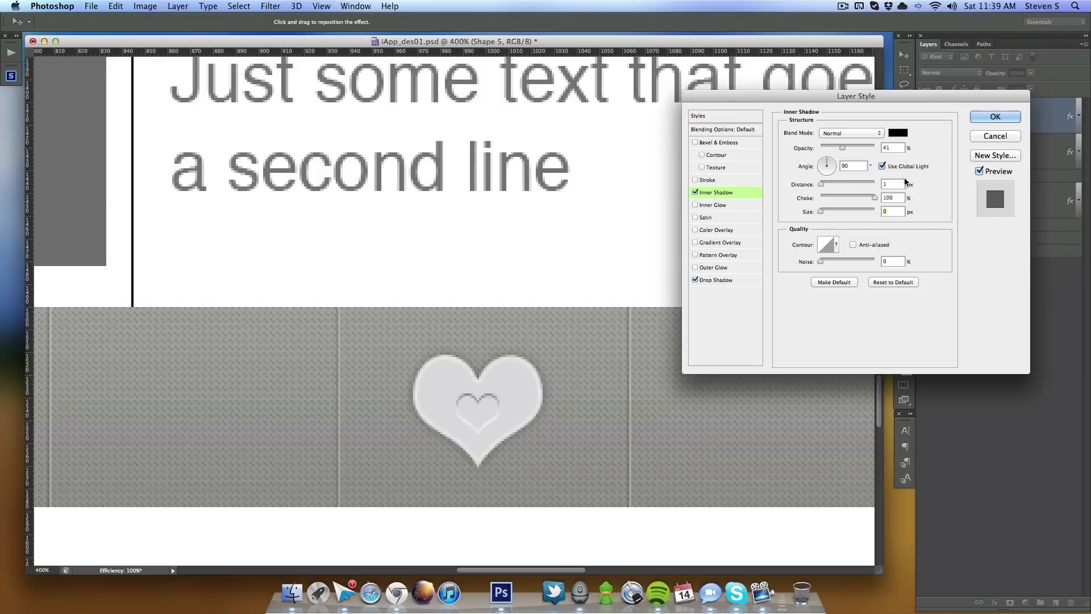
pyautogui.moveTo(843, 146); pyautogui.dragTo(833, 145)
pyautogui.moveTo(854, 195); pyautogui.dragTo(844, 196)
# Step: Set the small heart's drop shadow size to 1 px, reduce its spread, and apply the layer style
pyautogui.click(717, 280)
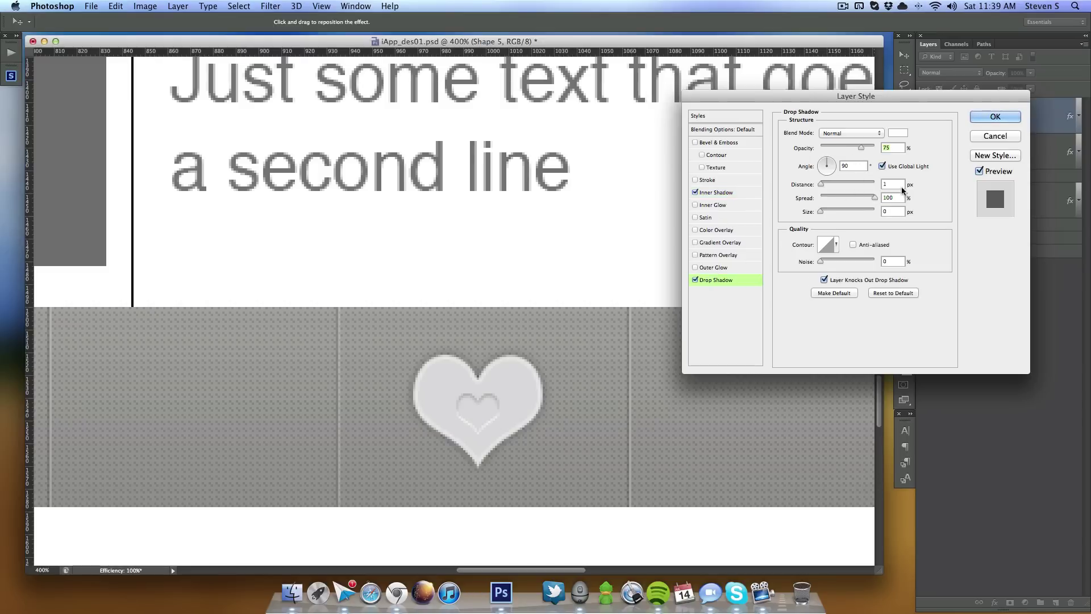
pyautogui.doubleClick(890, 211)
pyautogui.write('1')
pyautogui.moveTo(851, 198); pyautogui.dragTo(844, 198)
pyautogui.click(995, 117)
# Step: Convert the two heart layers into one smart object and rename it "sample icon"
pyautogui.press('super+minus')
pyautogui.press('super+minus')
pyautogui.press('super+minus')
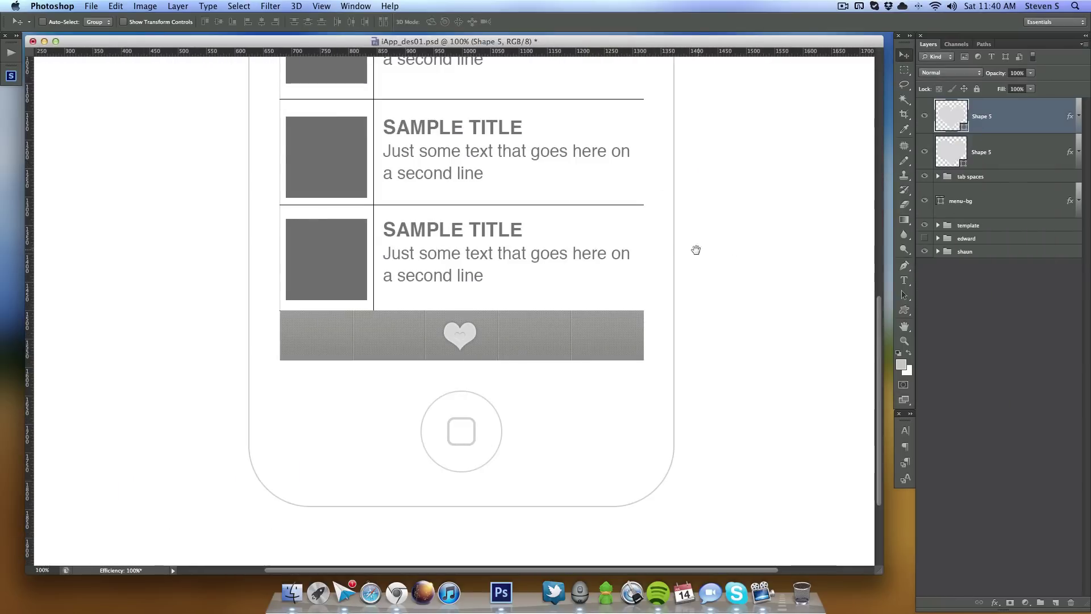
pyautogui.moveTo(713, 251); pyautogui.dragTo(681, 385)
pyautogui.moveTo(699, 345); pyautogui.dragTo(718, 324)
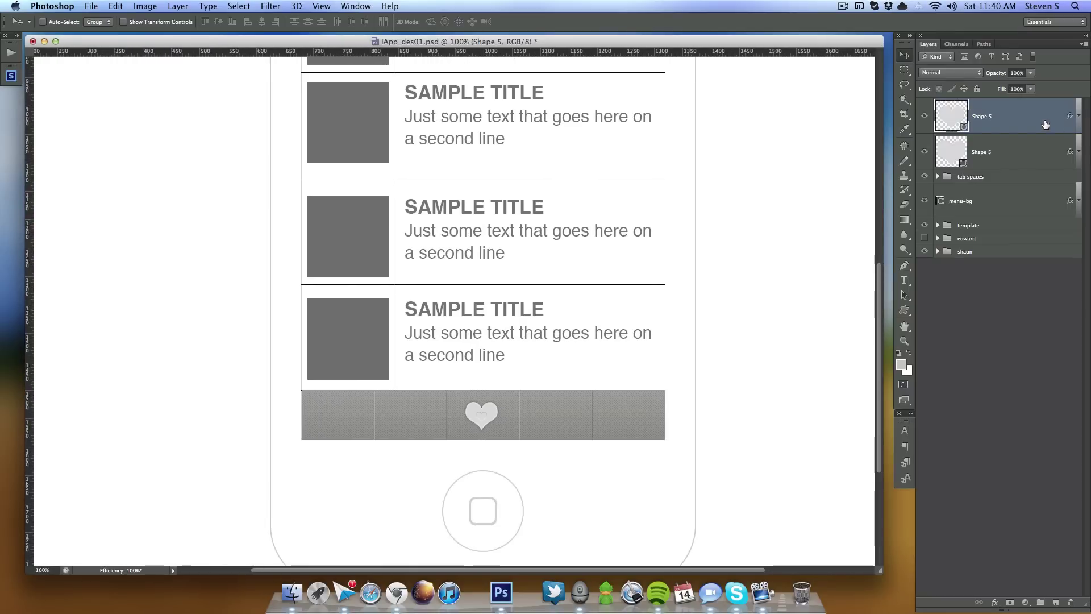
pyautogui.keyDown('shift'); pyautogui.click(1022, 159); pyautogui.keyUp('shift')
pyautogui.rightClick(1021, 129)
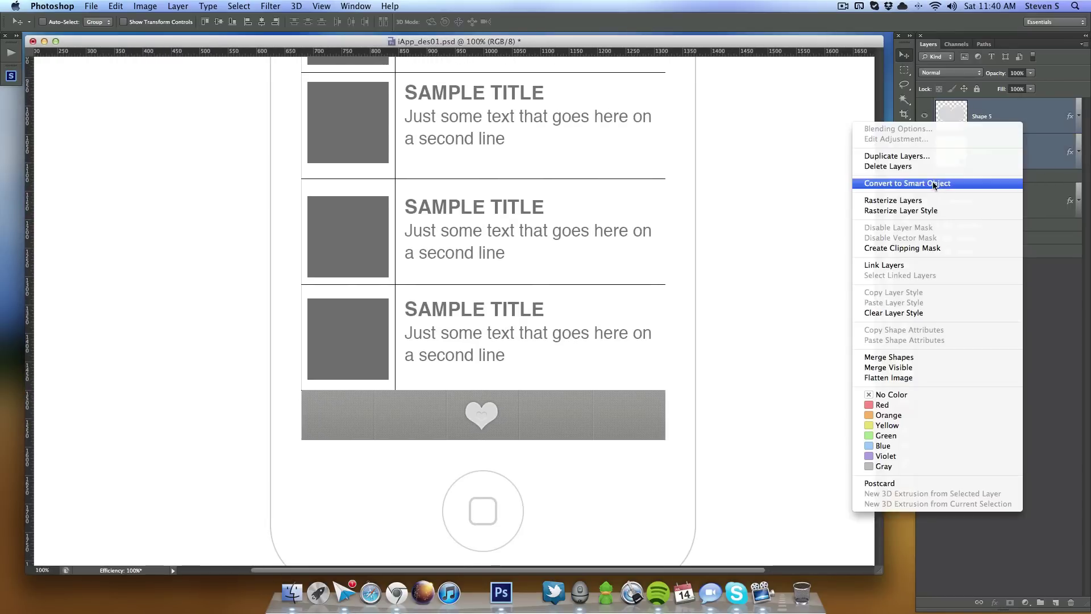
pyautogui.click(935, 183)
pyautogui.doubleClick(980, 115)
pyautogui.write('sample icon')
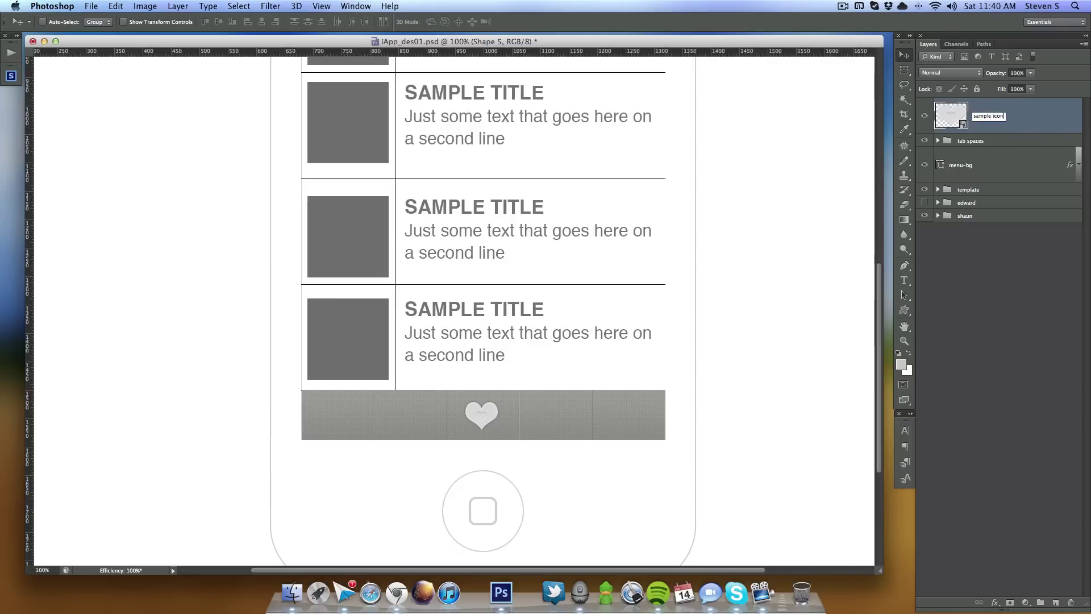
pyautogui.press('Return')
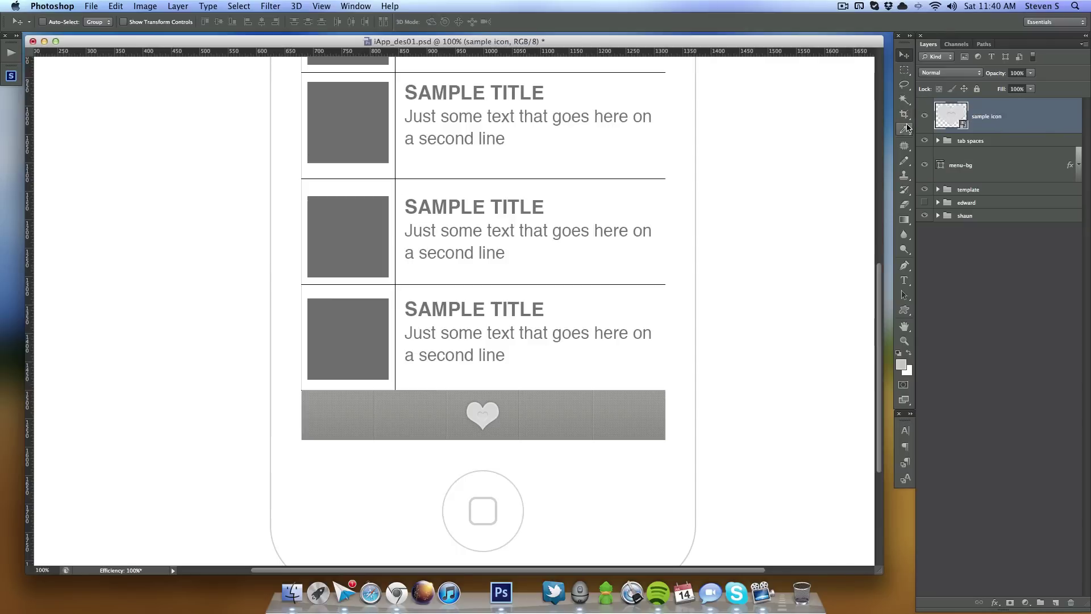
# Step: Nudge the heart icon one pixel to the right within its tab space
pyautogui.press('Right')
pyautogui.press('Right')
pyautogui.press('Left')
# Step: Draw a rectangle about 128 × 87 px on a new layer, filling the tab space just right of the heart
pyautogui.press('super+plus')
pyautogui.press('super+plus')
pyautogui.scroll(-5, 718, 341)
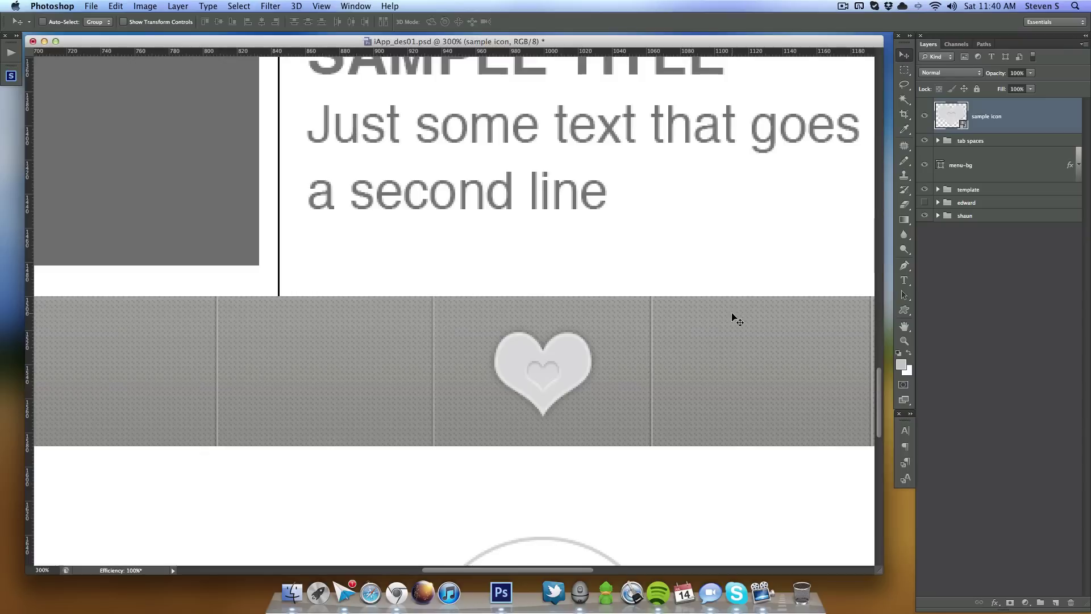
pyautogui.click(1055, 603)
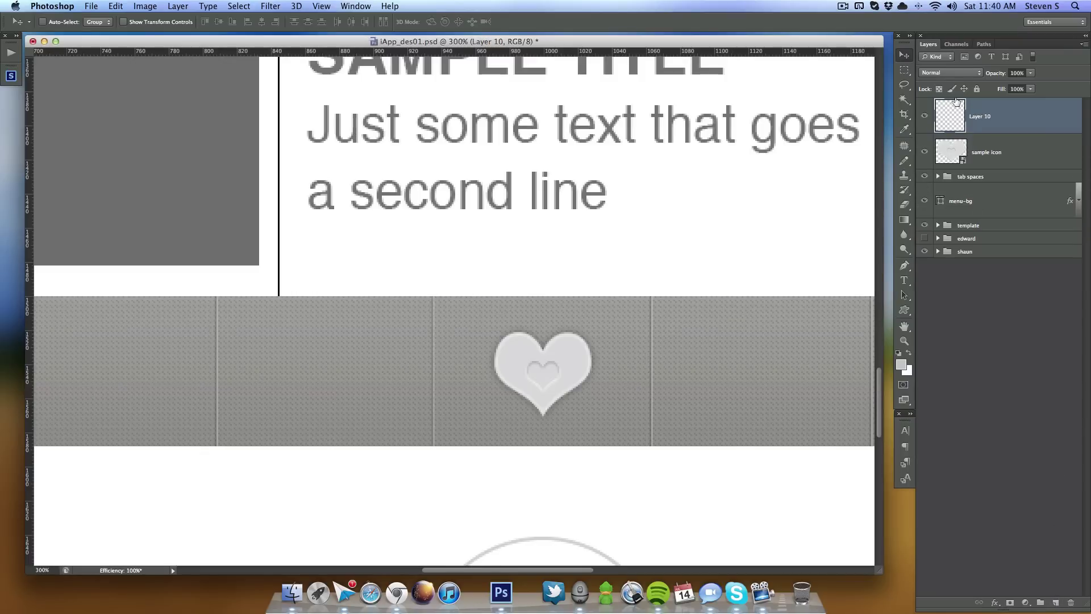
pyautogui.click(903, 70)
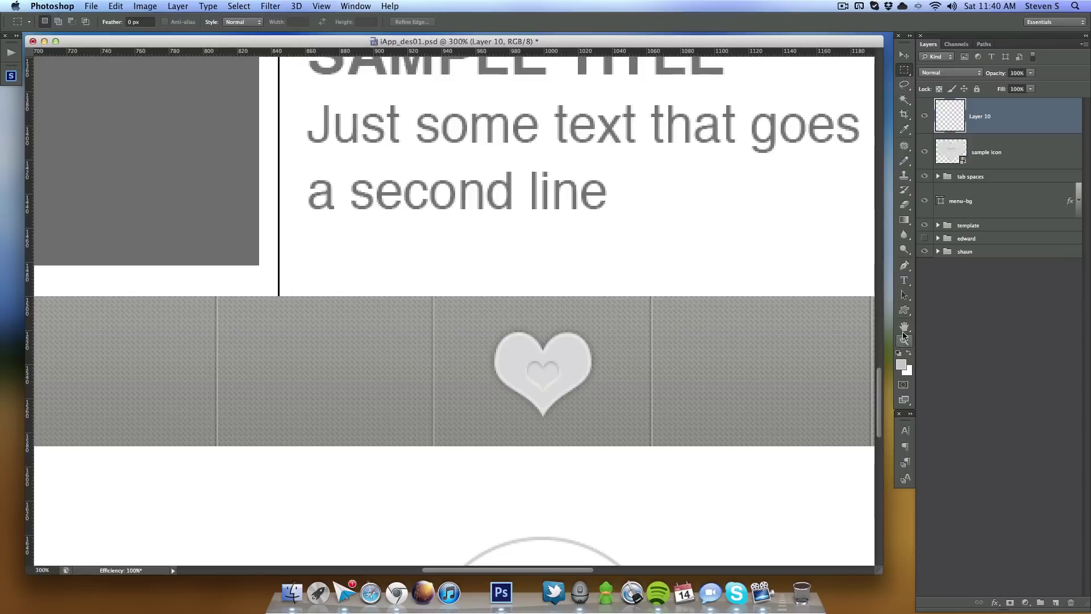
pyautogui.click(904, 312)
pyautogui.click(954, 306)
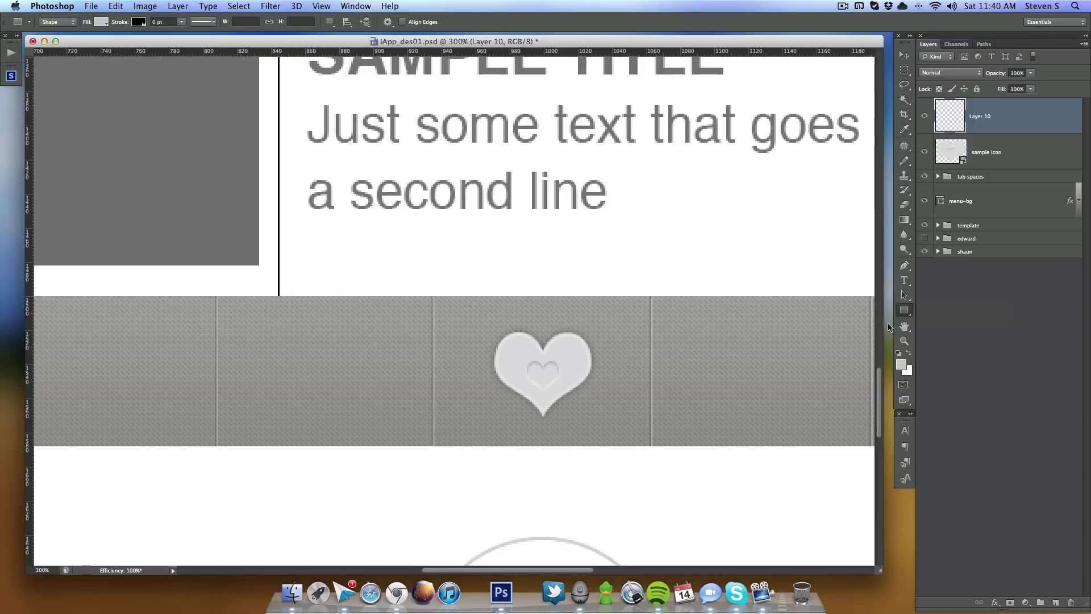
pyautogui.moveTo(693, 349); pyautogui.dragTo(502, 325)
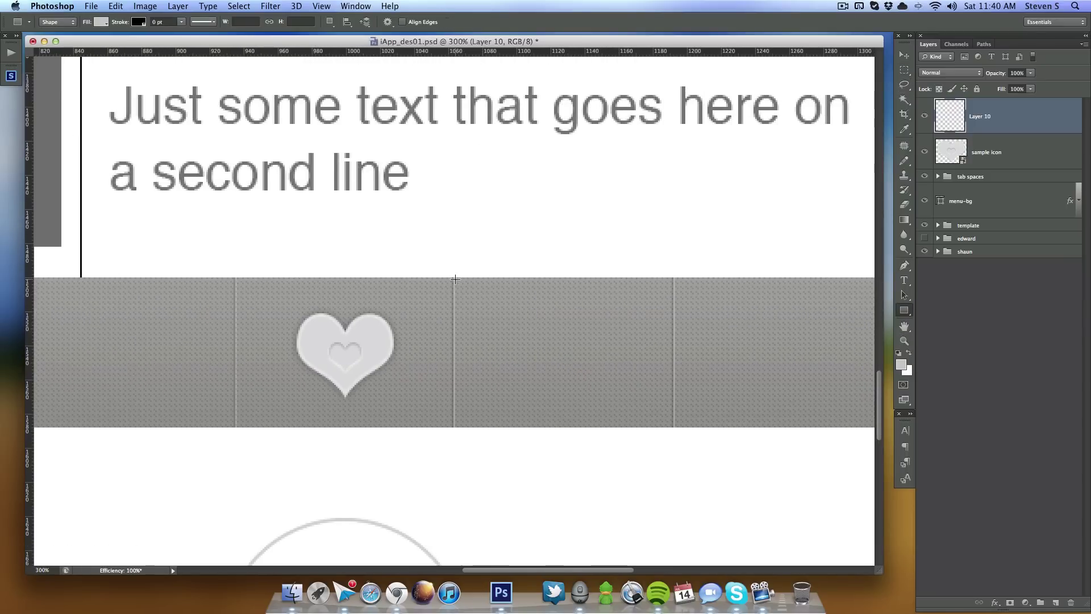
pyautogui.moveTo(455, 278); pyautogui.dragTo(671, 424)
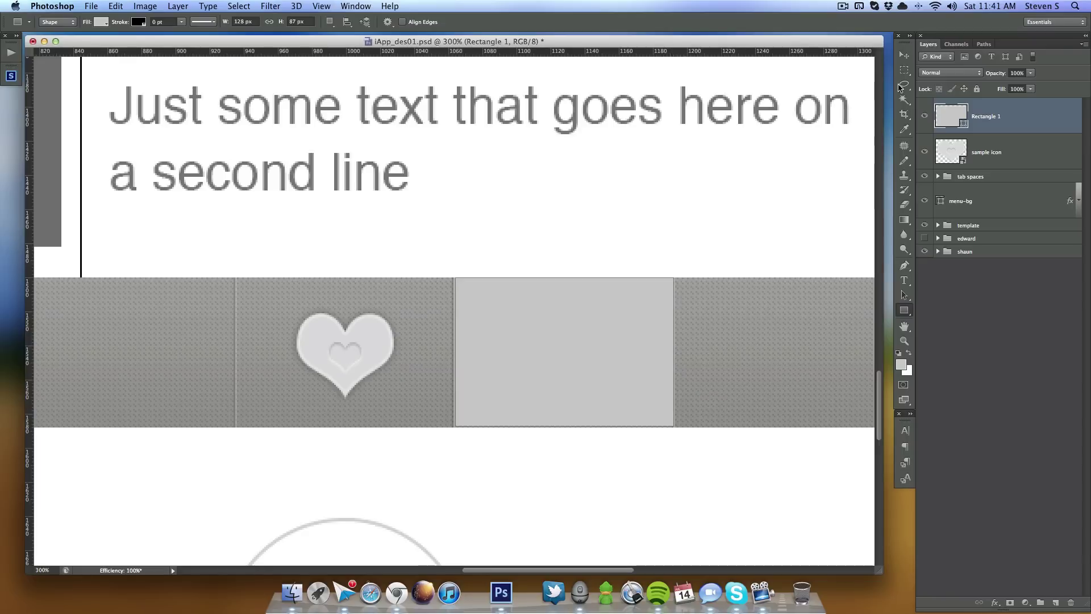
# Step: Change the new rectangle's fill colour to the orange #d76222
pyautogui.doubleClick(949, 120)
pyautogui.click(738, 322)
pyautogui.moveTo(779, 179)
pyautogui.mouseDown()
pyautogui.moveTo(763, 191)
pyautogui.moveTo(765, 163)
pyautogui.mouseUp()
pyautogui.click(925, 137)
pyautogui.moveTo(925, 137); pyautogui.dragTo(923, 211)
pyautogui.click(899, 90)
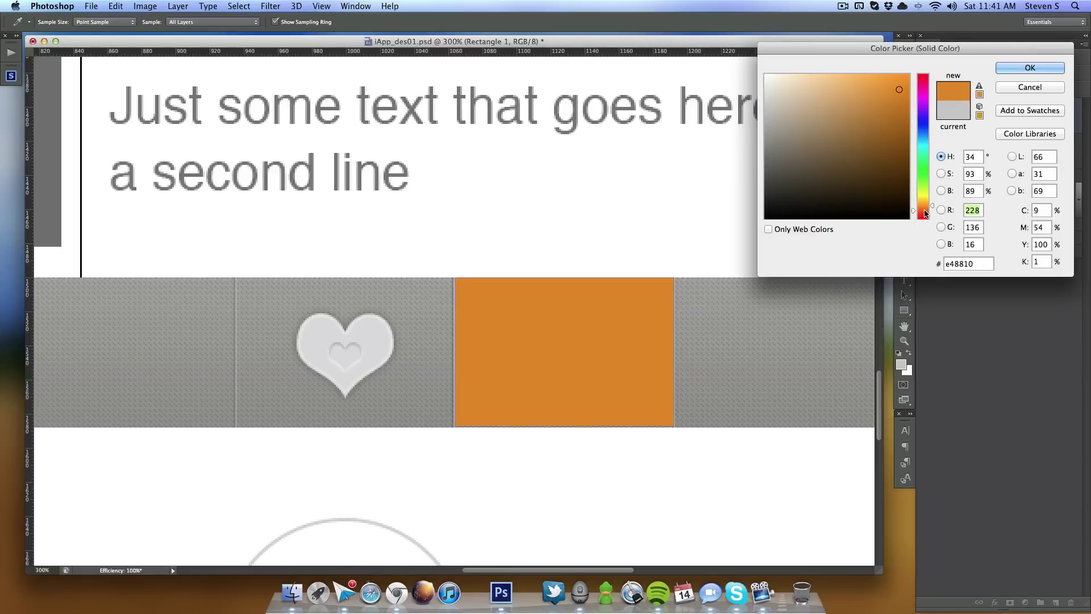
pyautogui.moveTo(894, 121)
pyautogui.mouseDown()
pyautogui.moveTo(881, 85)
pyautogui.moveTo(886, 96)
pyautogui.mouseUp()
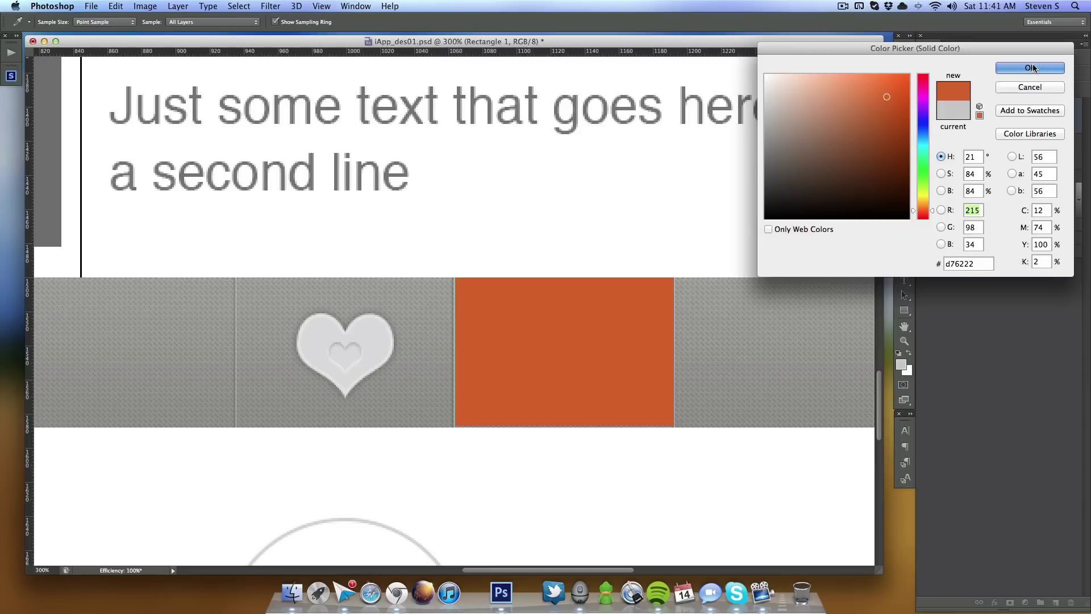
pyautogui.click(1048, 69)
pyautogui.click(1055, 602)
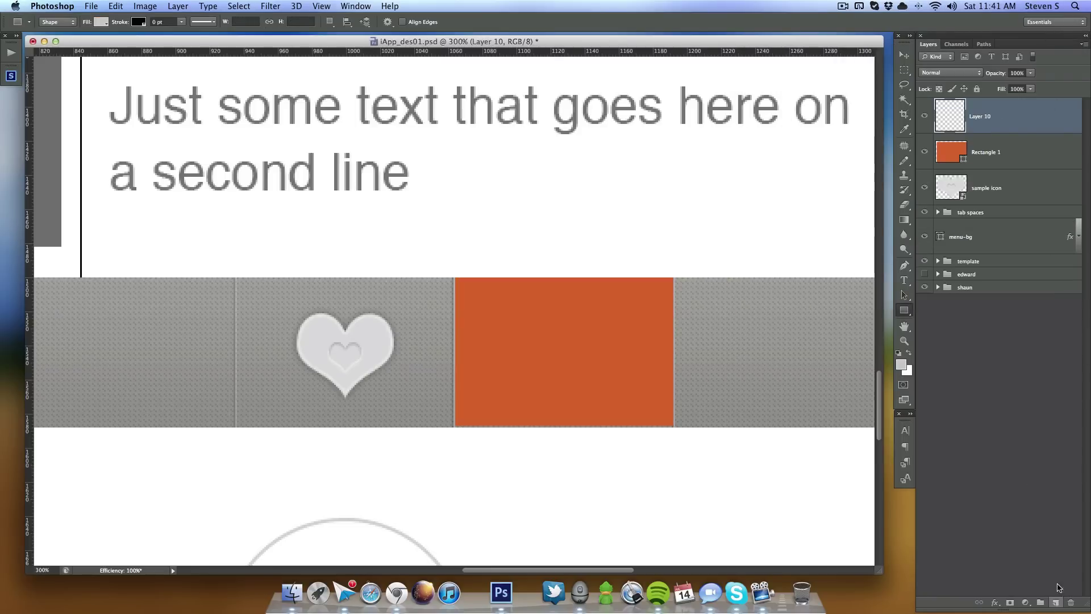
pyautogui.click(908, 309)
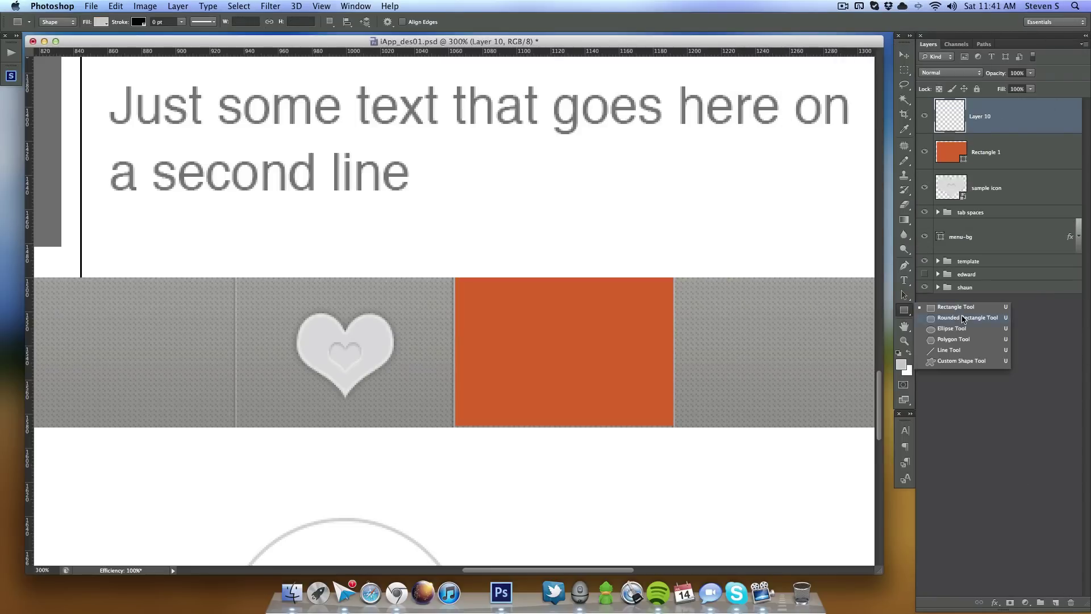
pyautogui.click(963, 317)
pyautogui.moveTo(422, 256); pyautogui.dragTo(523, 449)
pyautogui.press('super+z')
# Step: Draw a narrow ellipse about 20 × 87 px straddling the orange rectangle's left edge and fill it with black (#000000)
pyautogui.click(904, 310)
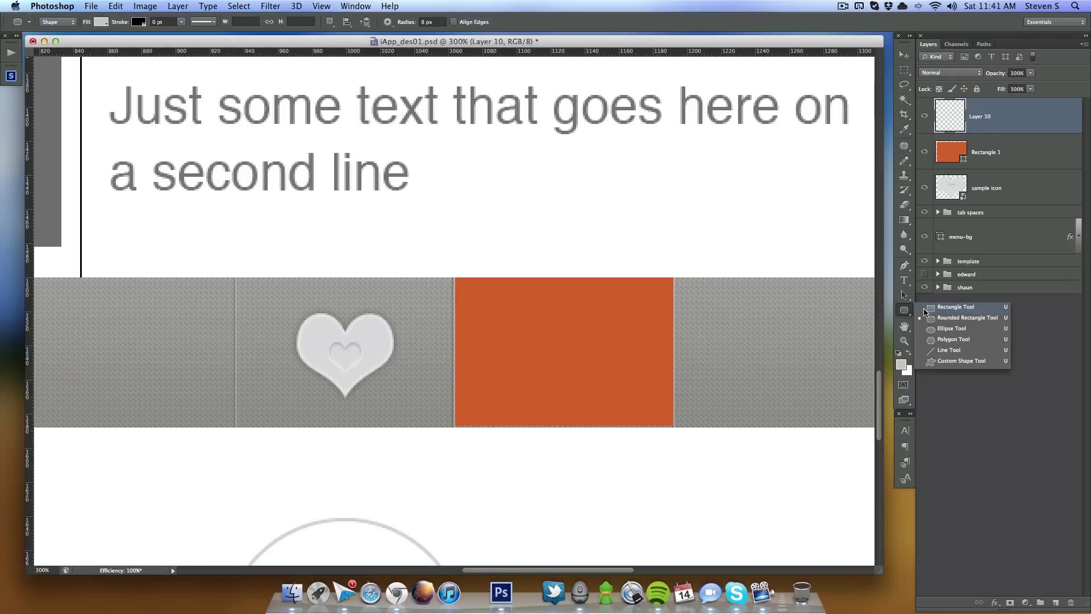
pyautogui.click(948, 330)
pyautogui.moveTo(406, 255); pyautogui.dragTo(487, 445)
pyautogui.press('super+z')
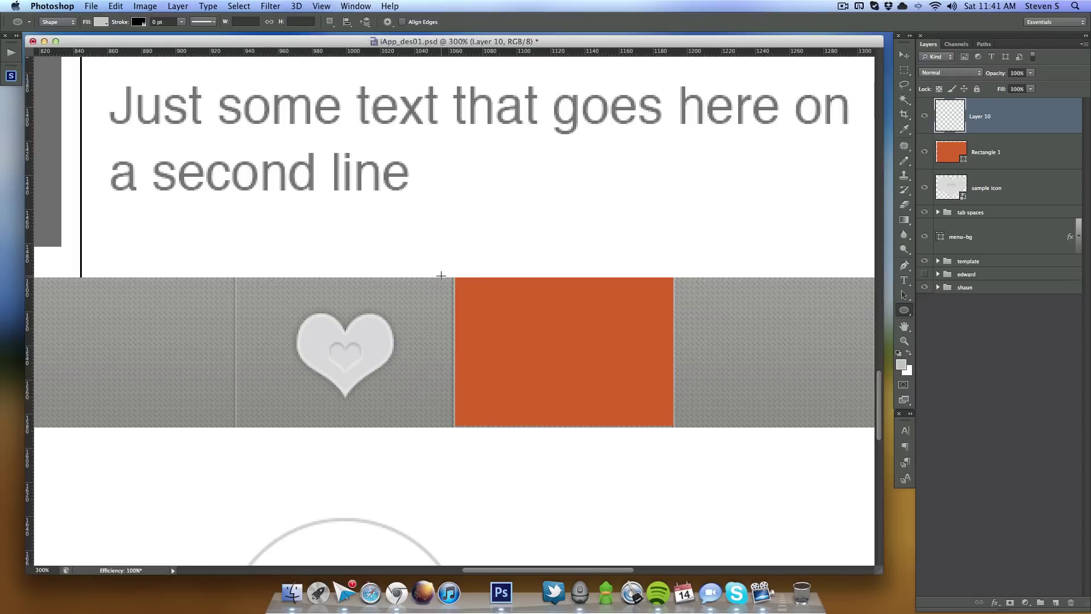
pyautogui.moveTo(439, 279); pyautogui.dragTo(471, 426)
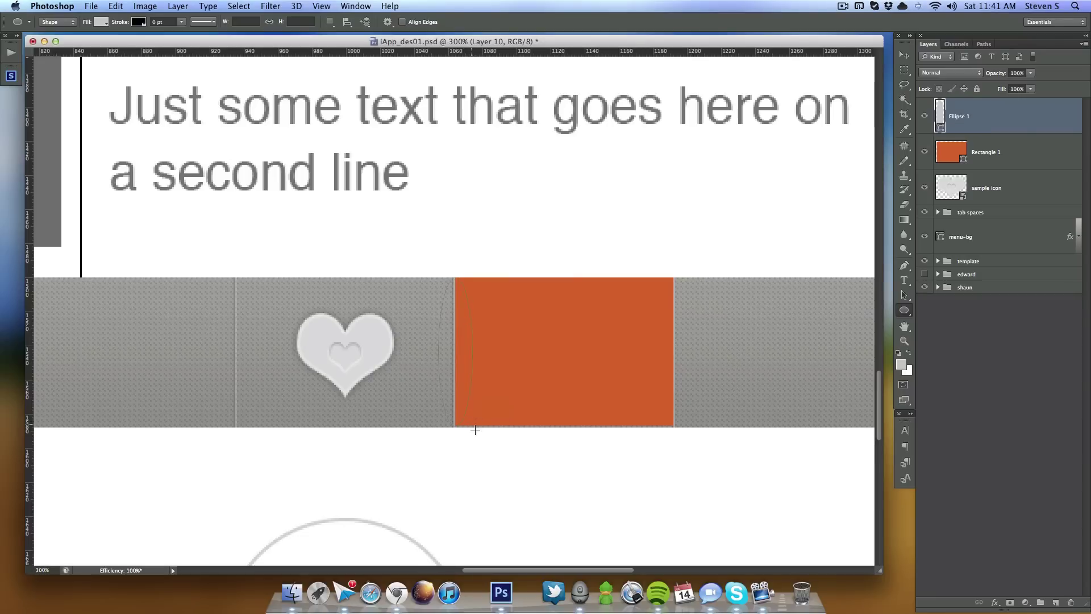
pyautogui.doubleClick(940, 116)
pyautogui.write('000000')
pyautogui.click(1030, 66)
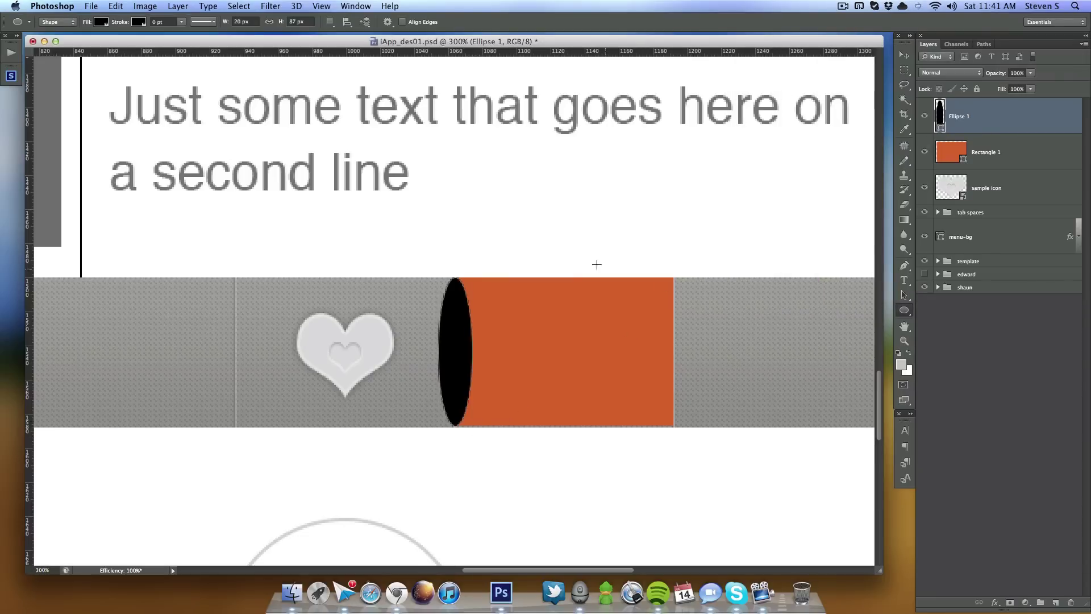
# Step: Apply a 5.6 px Gaussian Blur to the black ellipse as a smart filter, and clip the ellipse to the orange rectangle
pyautogui.click(271, 6)
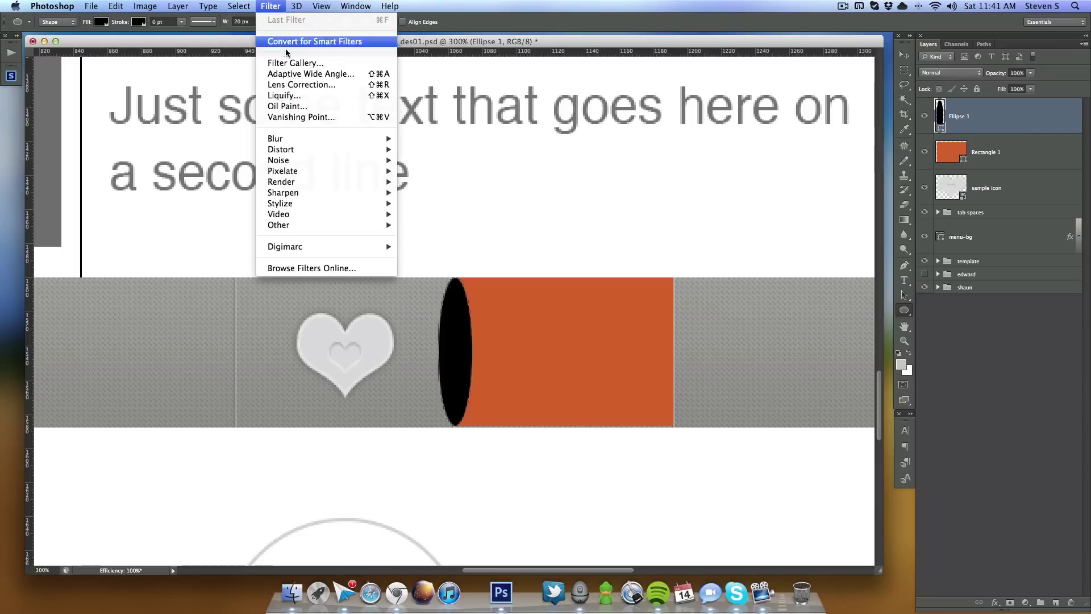
pyautogui.click(314, 42)
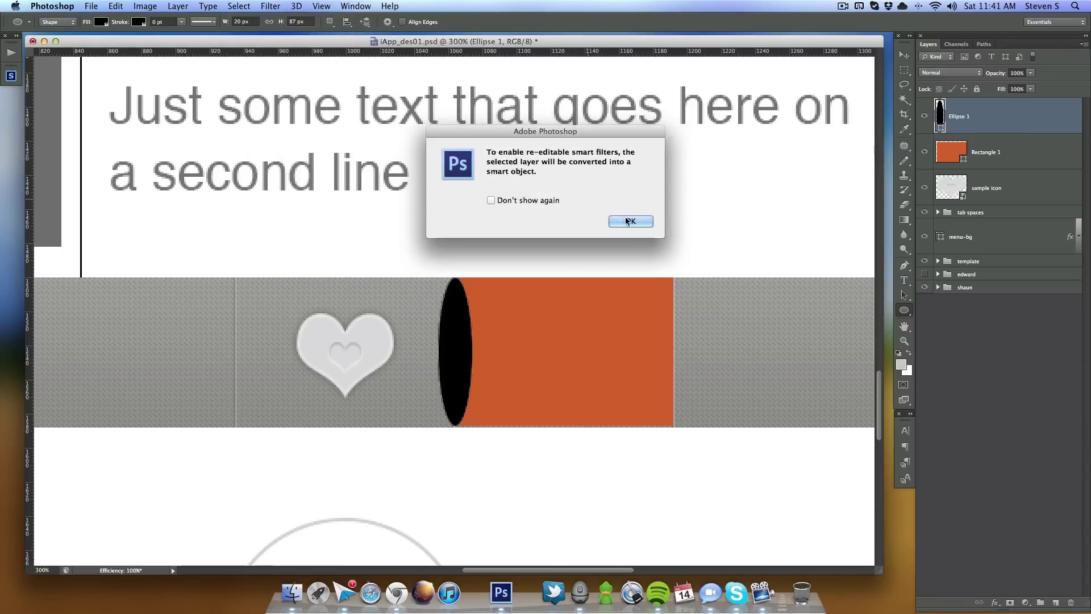
pyautogui.click(624, 220)
pyautogui.click(271, 6)
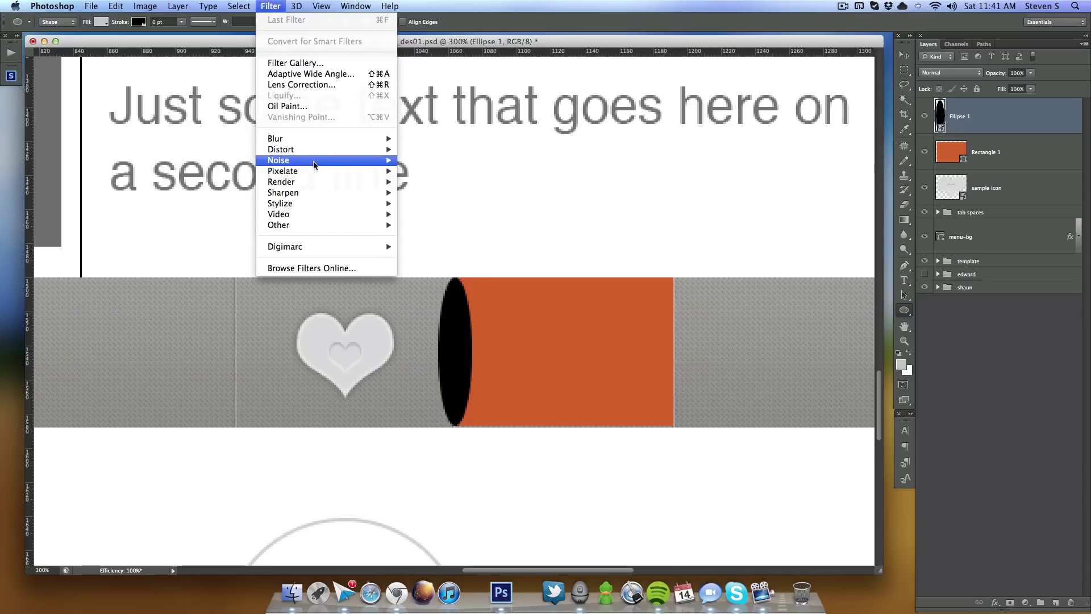
pyautogui.moveTo(317, 139)
pyautogui.click(430, 225)
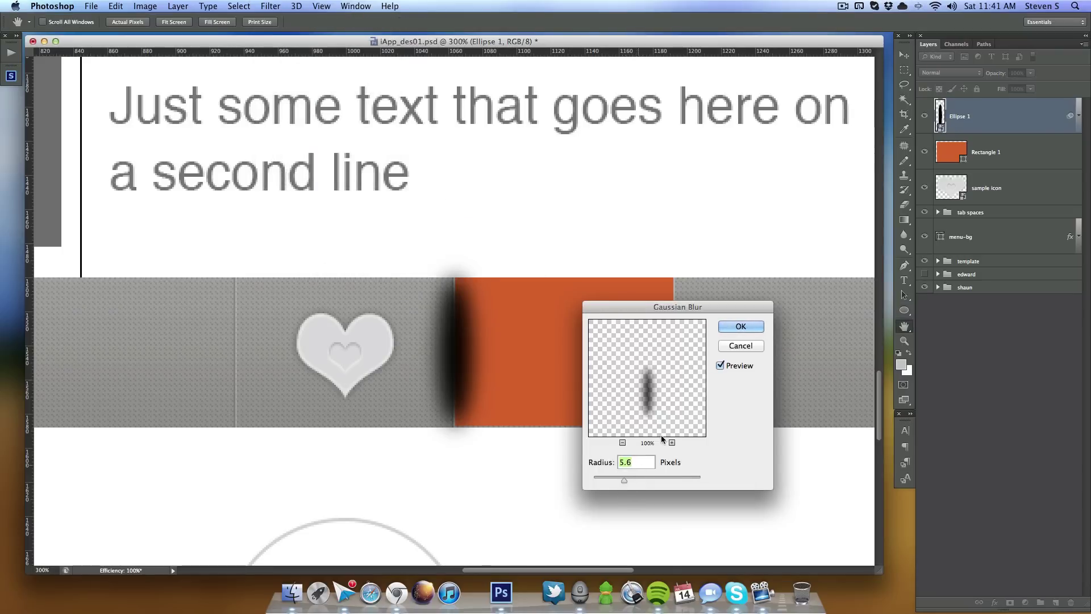
pyautogui.click(743, 326)
pyautogui.rightClick(1015, 121)
pyautogui.click(890, 280)
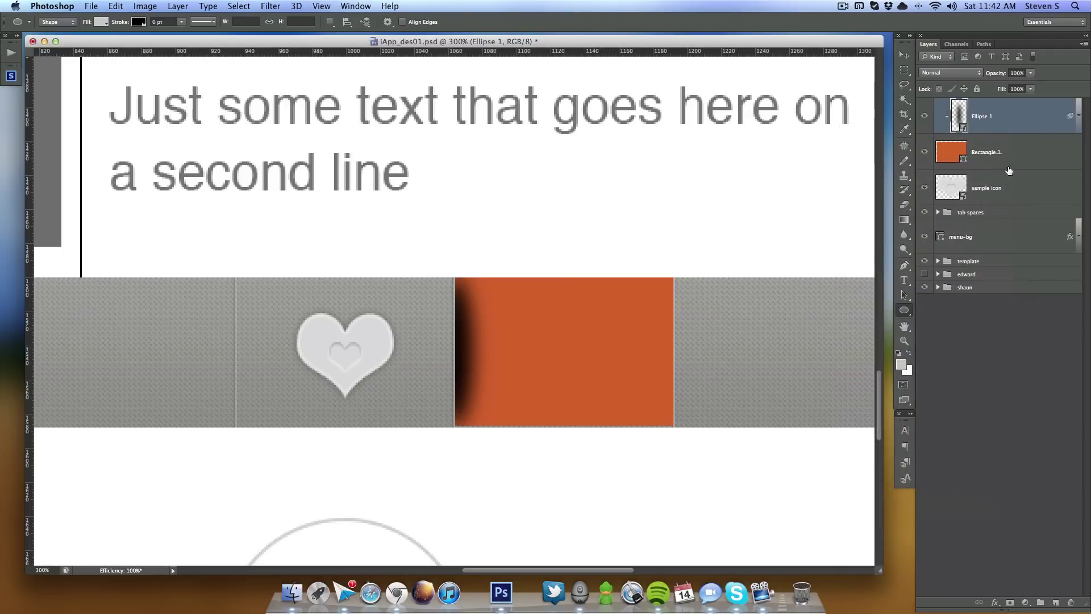
# Step: Rename the orange rectangle's layer "hover - bg" and the blurred ellipse's layer "shadow"
pyautogui.doubleClick(988, 153)
pyautogui.write('hover - bg')
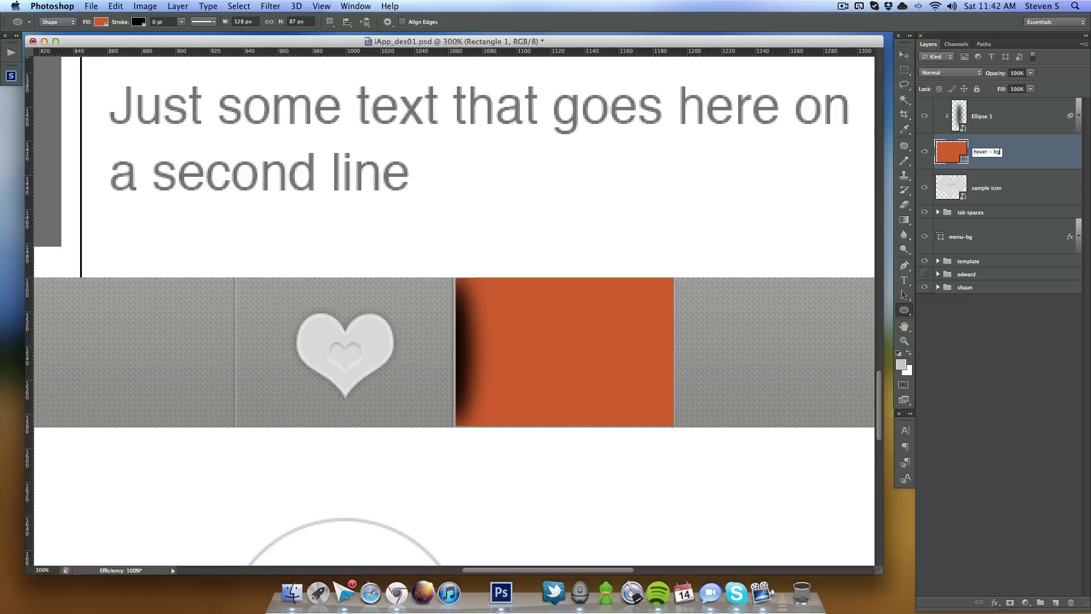
pyautogui.press('Return')
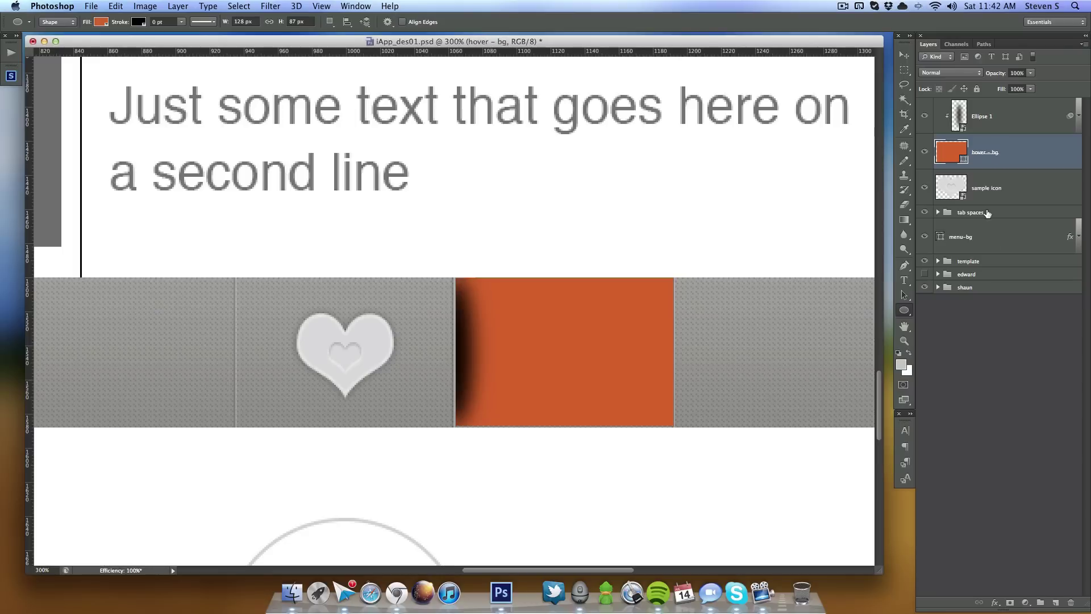
pyautogui.doubleClick(981, 117)
pyautogui.write('shadow')
pyautogui.press('Return')
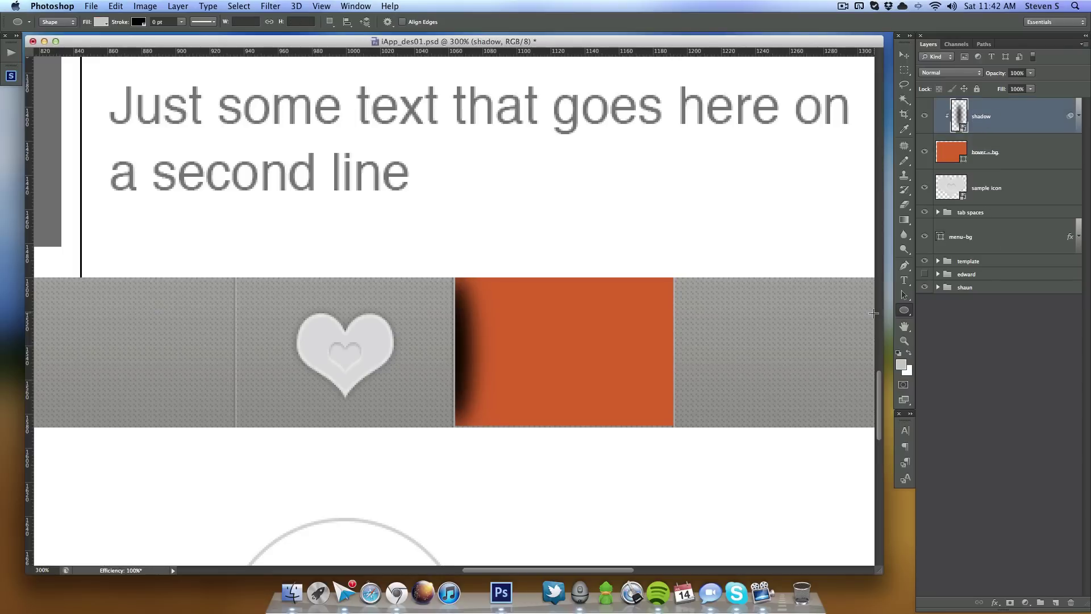
# Step: Lower the shadow's opacity to 39% and place a copy of it along the orange rectangle's right edge
pyautogui.moveTo(1001, 72); pyautogui.dragTo(966, 72)
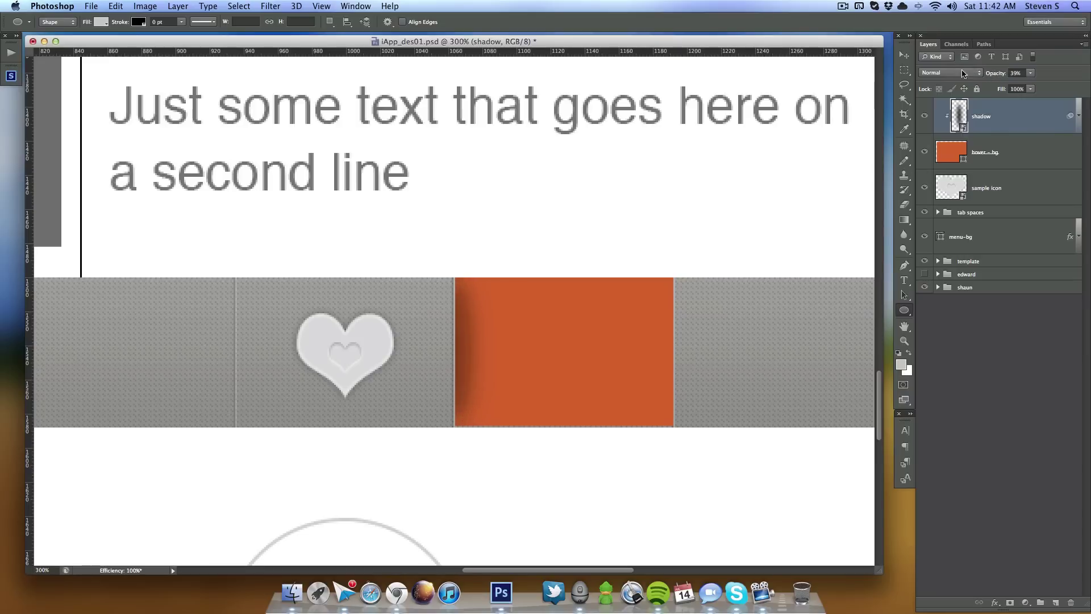
pyautogui.click(908, 57)
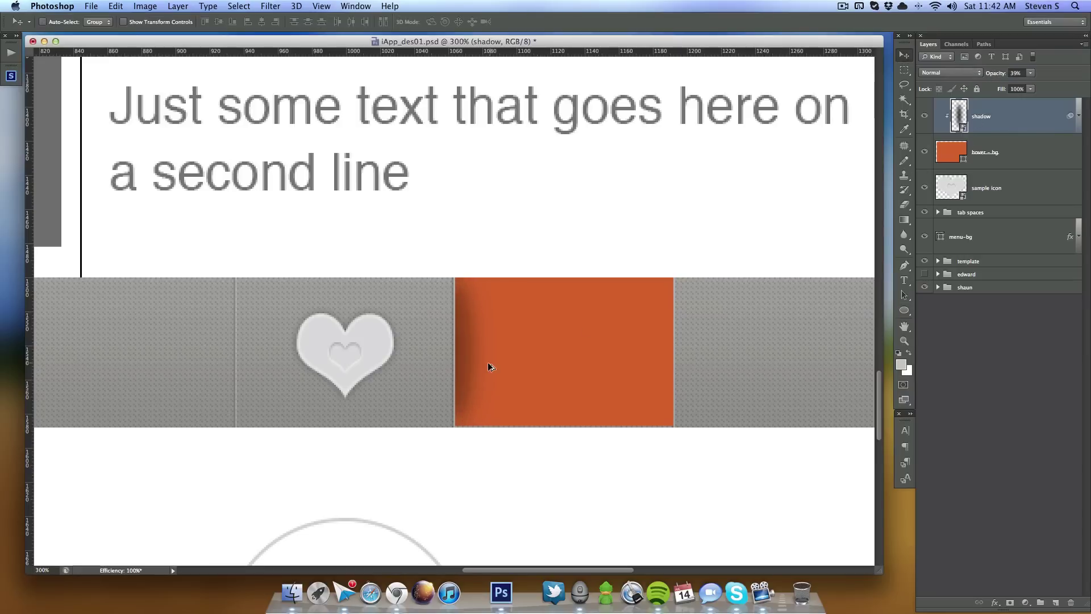
pyautogui.moveTo(467, 363); pyautogui.dragTo(686, 366)
pyautogui.press('super+minus')
pyautogui.press('super+minus')
pyautogui.press('super+minus')
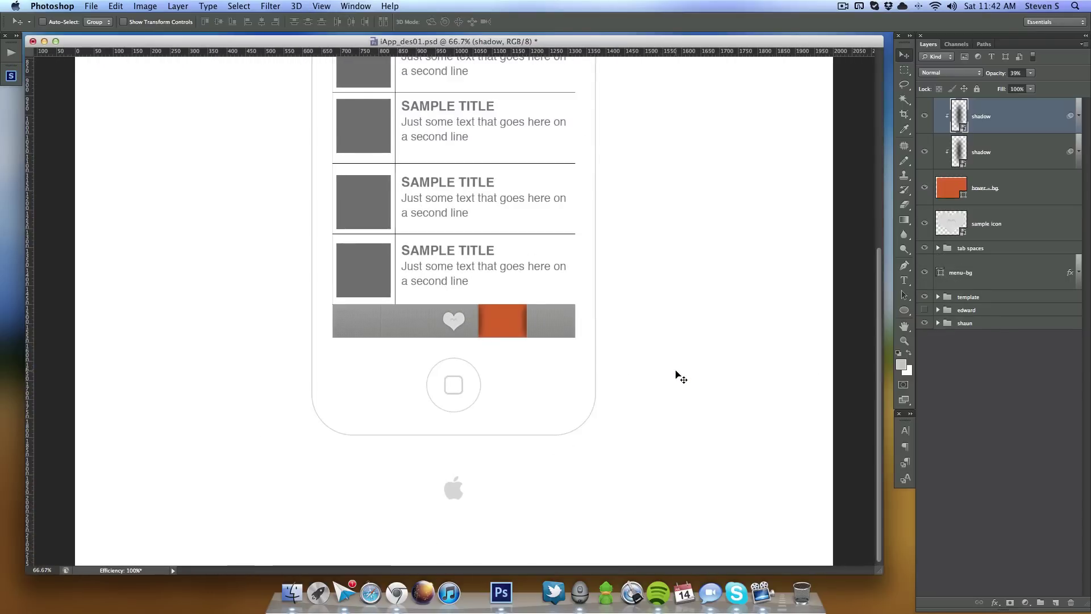
pyautogui.press('super+plus')
pyautogui.press('super+plus')
pyautogui.press('super+plus')
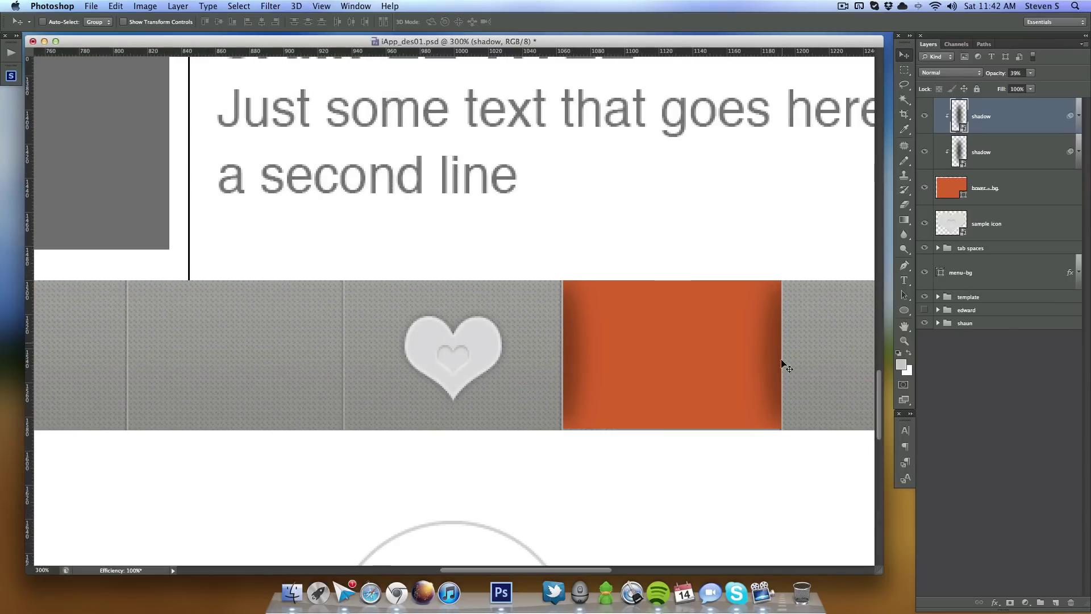
# Step: On a new layer, draw a white vertical line 1 px wide and about 88 px tall along the orange rectangle's left edge
pyautogui.press('super+equal')
pyautogui.press('super+equal')
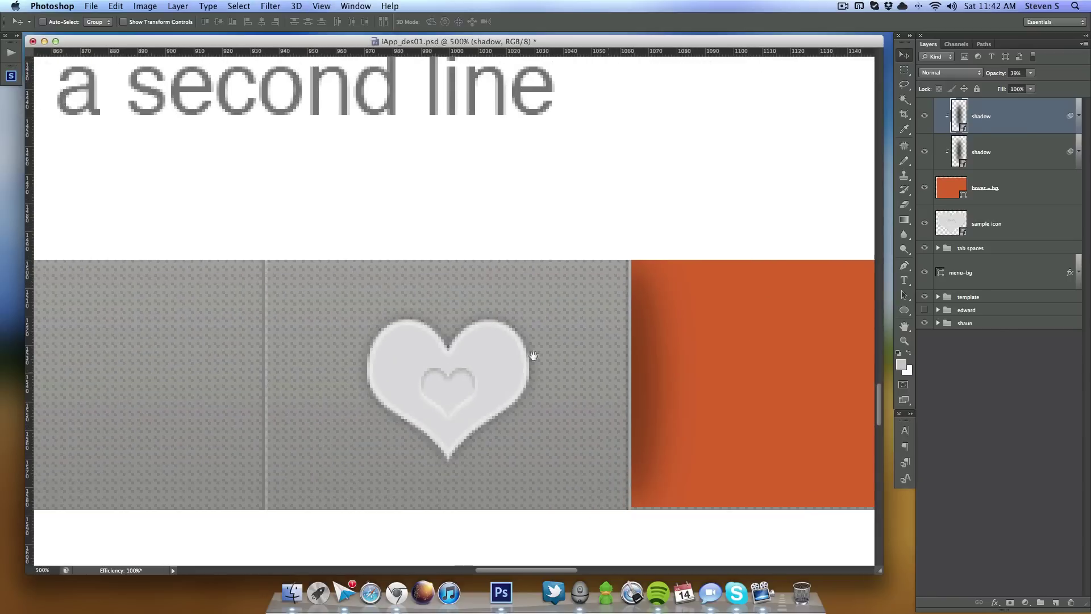
pyautogui.hscroll(5, 597, 341)
pyautogui.scroll(-2, 597, 341)
pyautogui.press('super+r')
pyautogui.click(1055, 603)
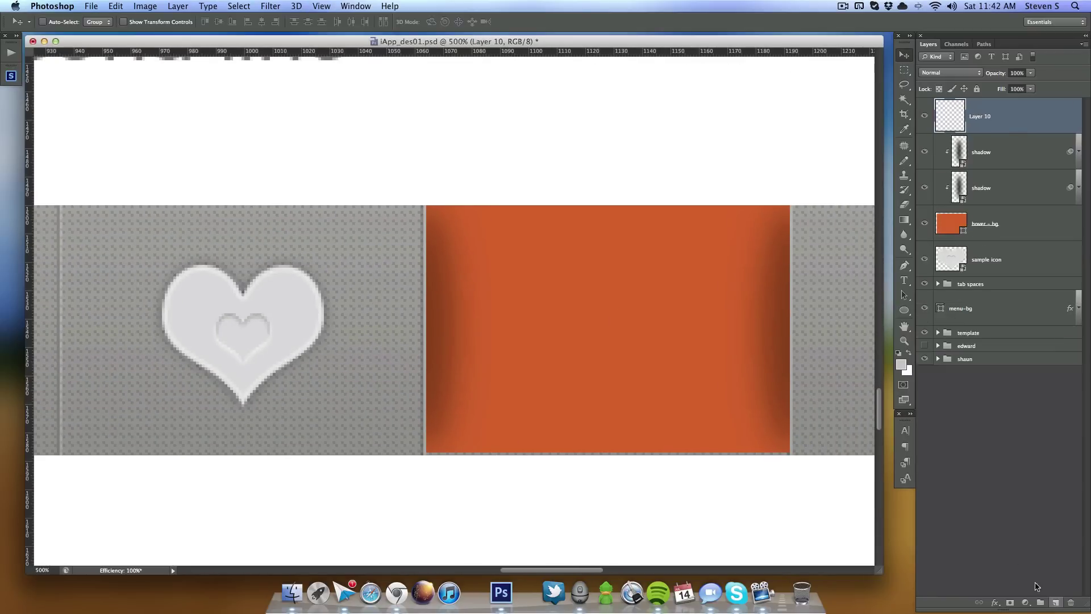
pyautogui.click(904, 310)
pyautogui.click(951, 351)
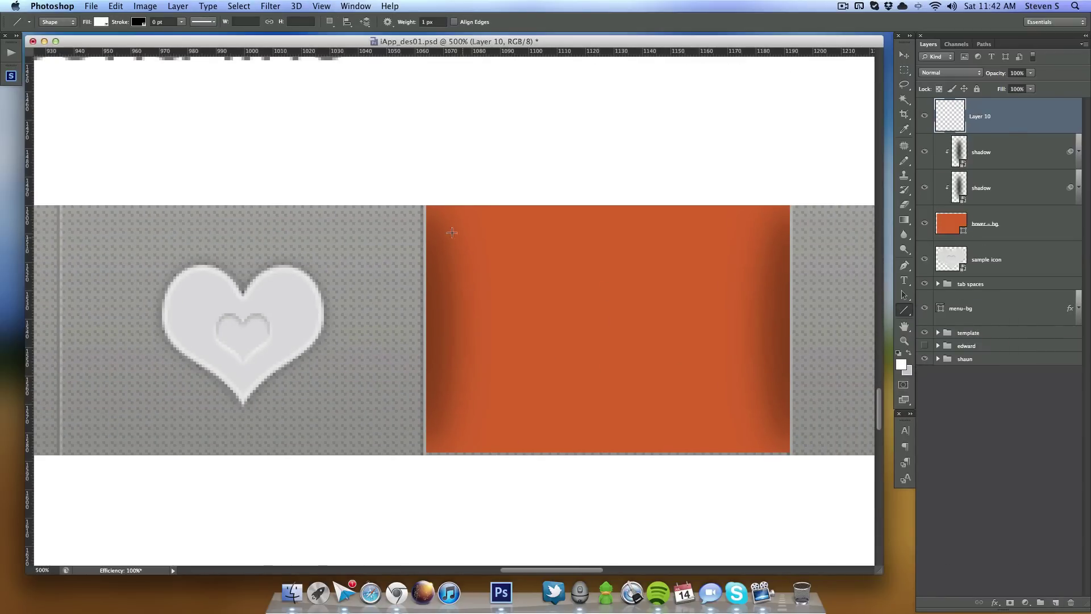
pyautogui.moveTo(422, 207); pyautogui.dragTo(434, 429)
pyautogui.moveTo(426, 206); pyautogui.dragTo(446, 454)
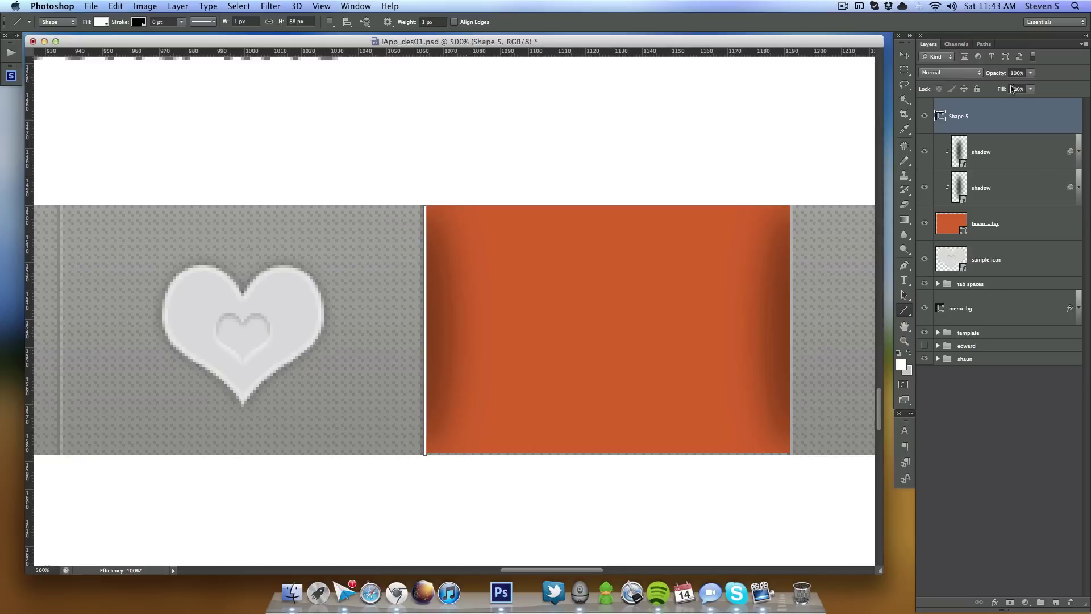
# Step: Set the line's fill opacity to 0% and add a reflected Gradient Overlay with the Foreground to Transparent preset
pyautogui.doubleClick(1011, 121)
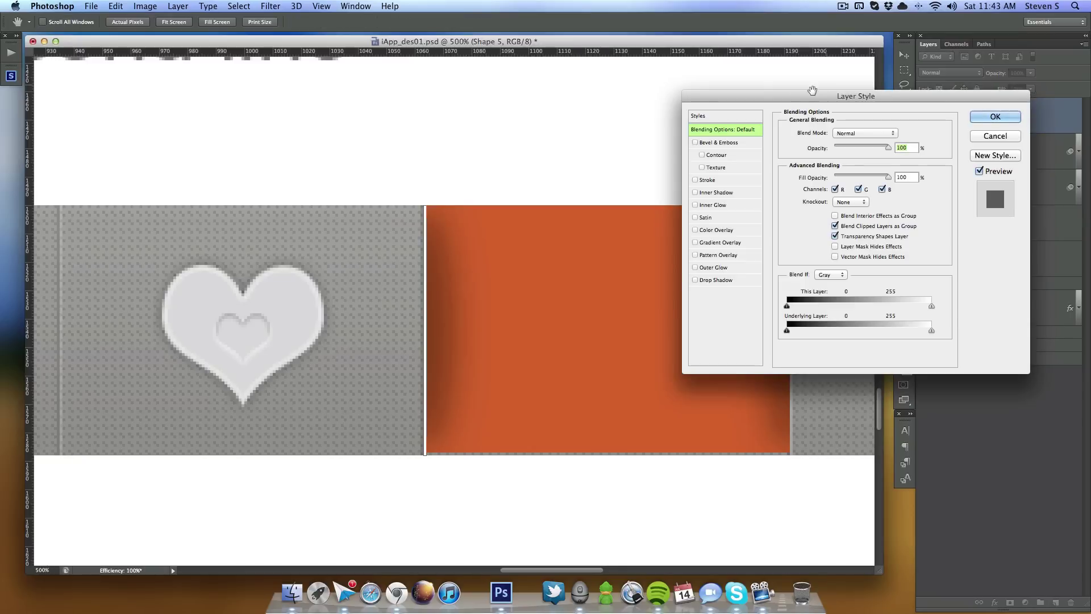
pyautogui.moveTo(857, 177); pyautogui.dragTo(833, 177)
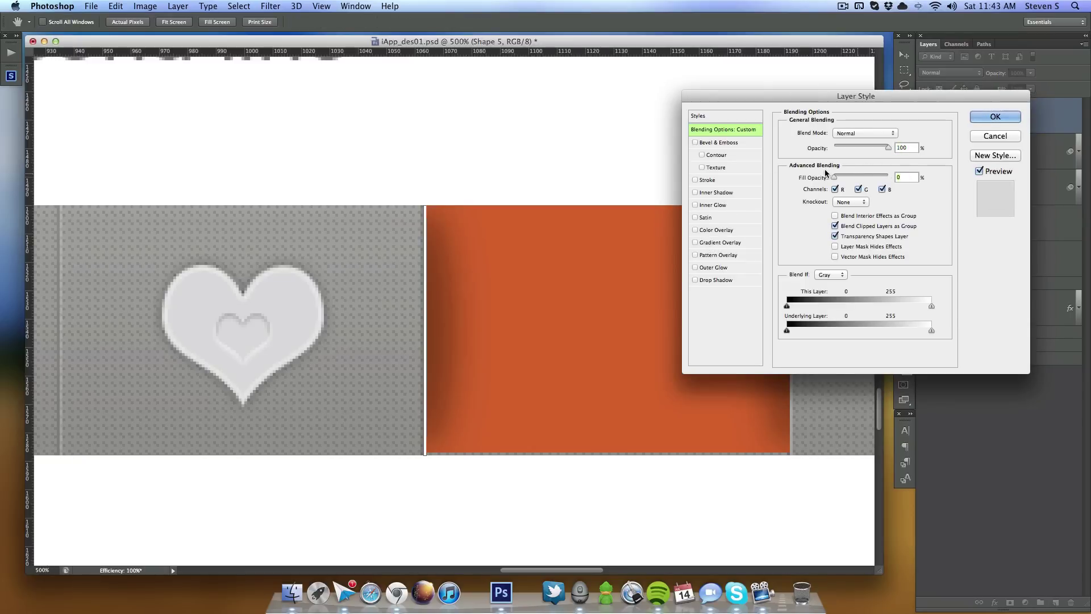
pyautogui.click(714, 242)
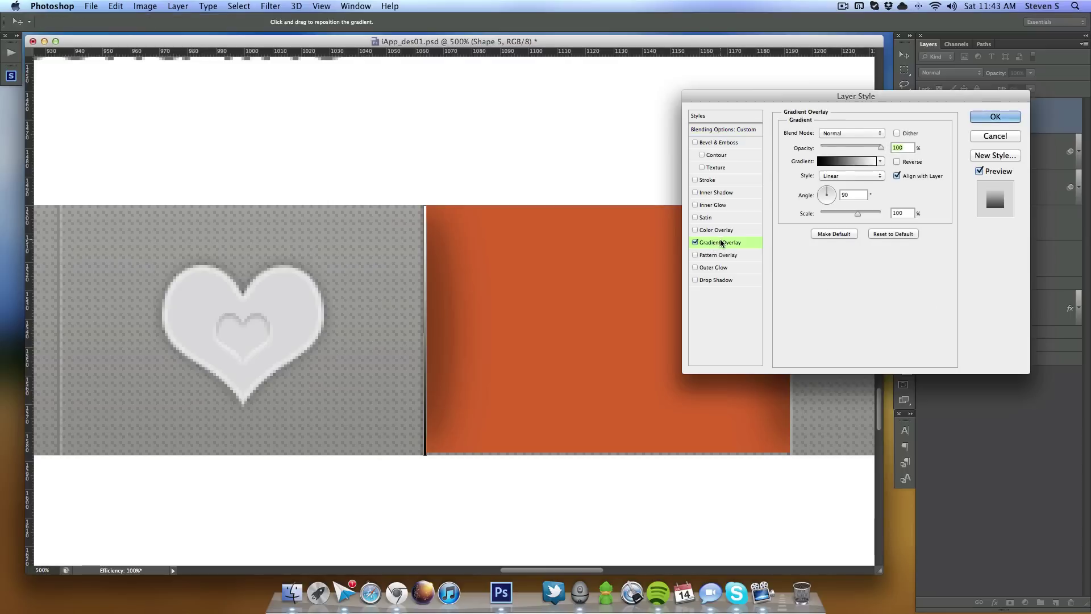
pyautogui.click(852, 176)
pyautogui.click(847, 198)
pyautogui.click(844, 161)
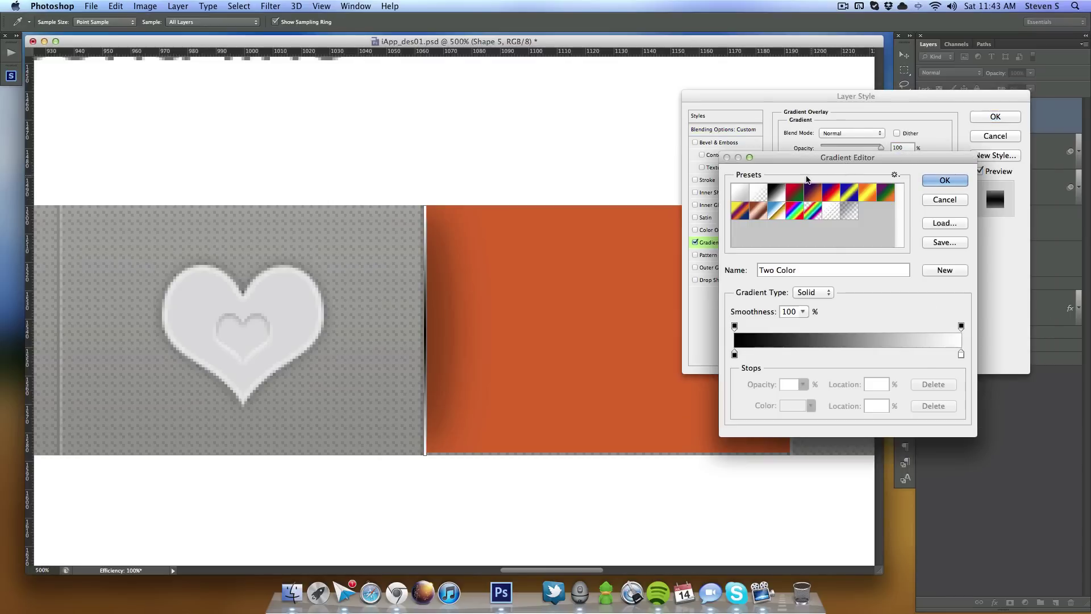
pyautogui.click(757, 193)
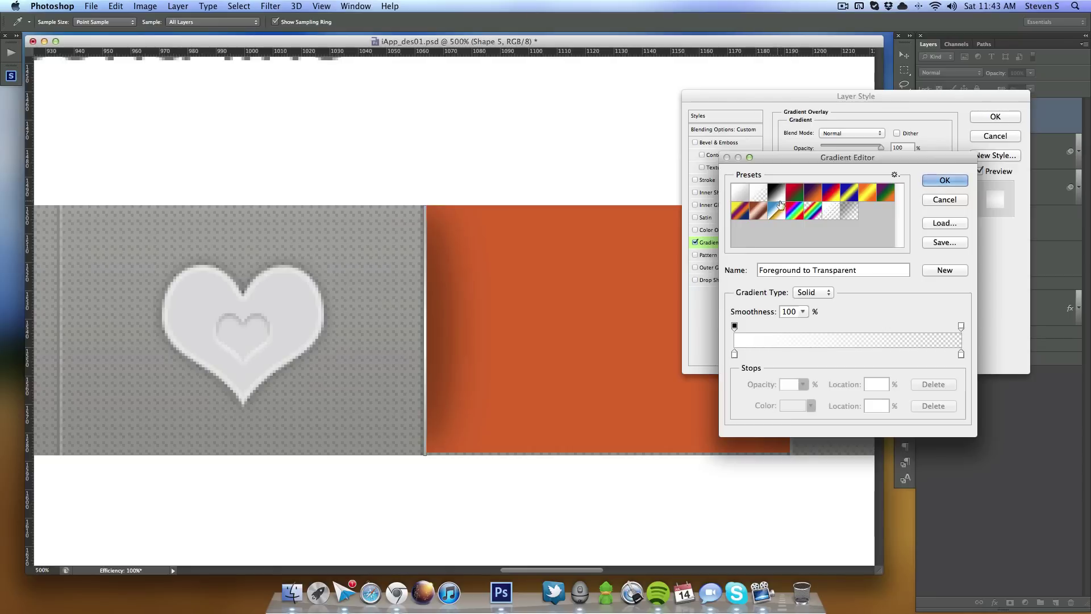
pyautogui.click(953, 179)
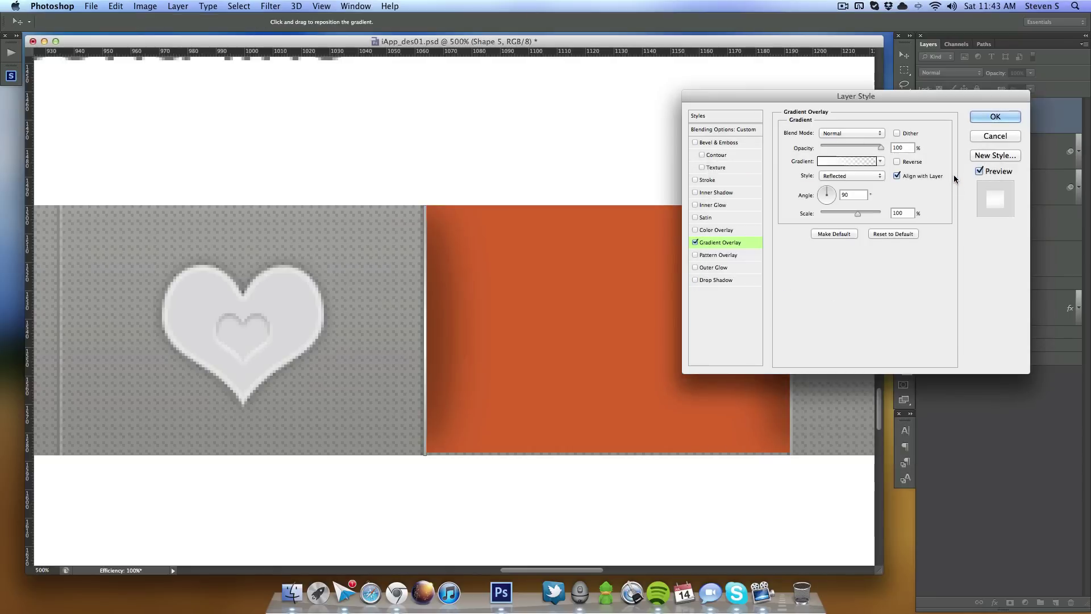
pyautogui.click(988, 138)
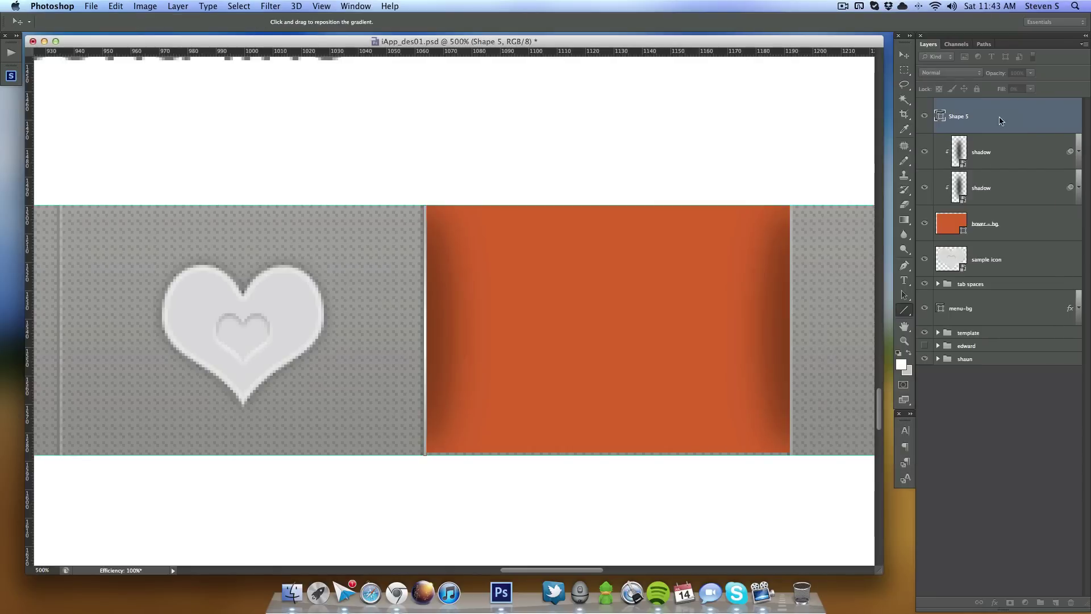
# Step: Lower the gradient line's layer opacity to 55% and hide the guides
pyautogui.press('super+minus')
pyautogui.press('super+minus')
pyautogui.press('super+minus')
pyautogui.press('super+minus')
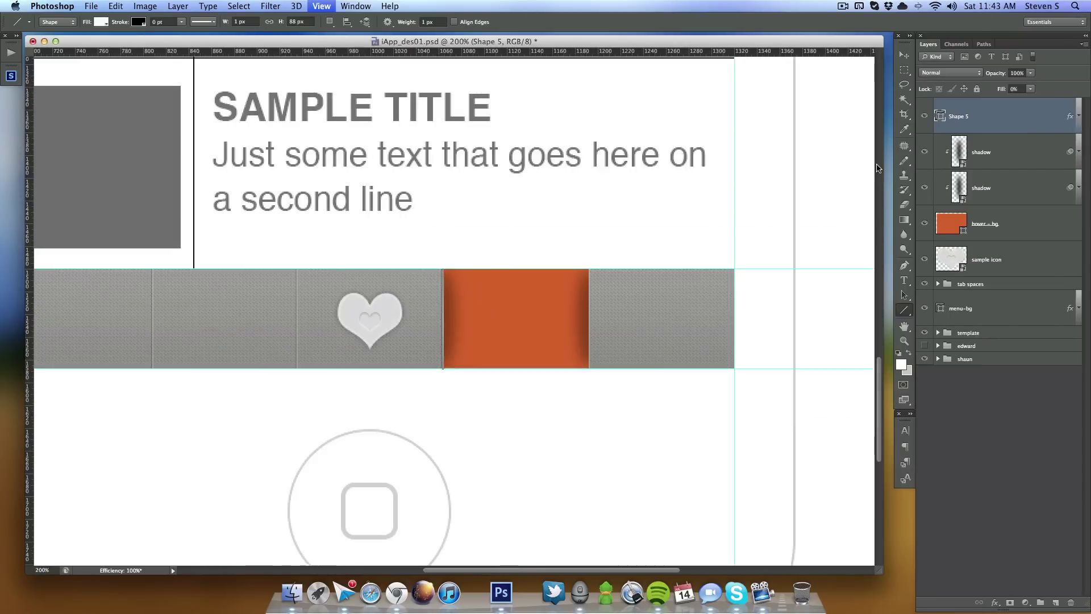
pyautogui.click(1067, 229)
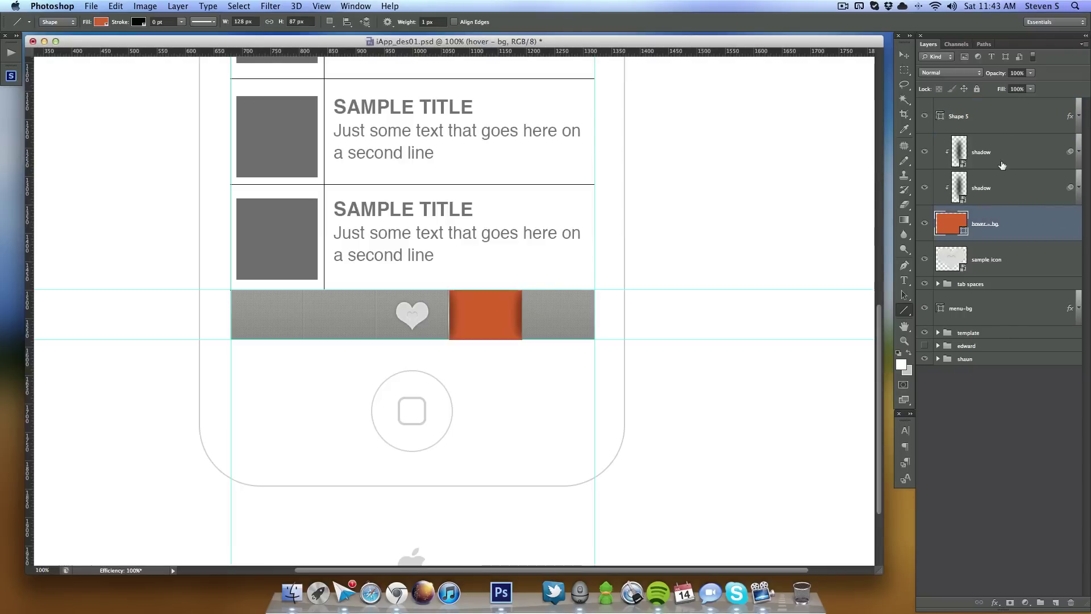
pyautogui.click(1017, 297)
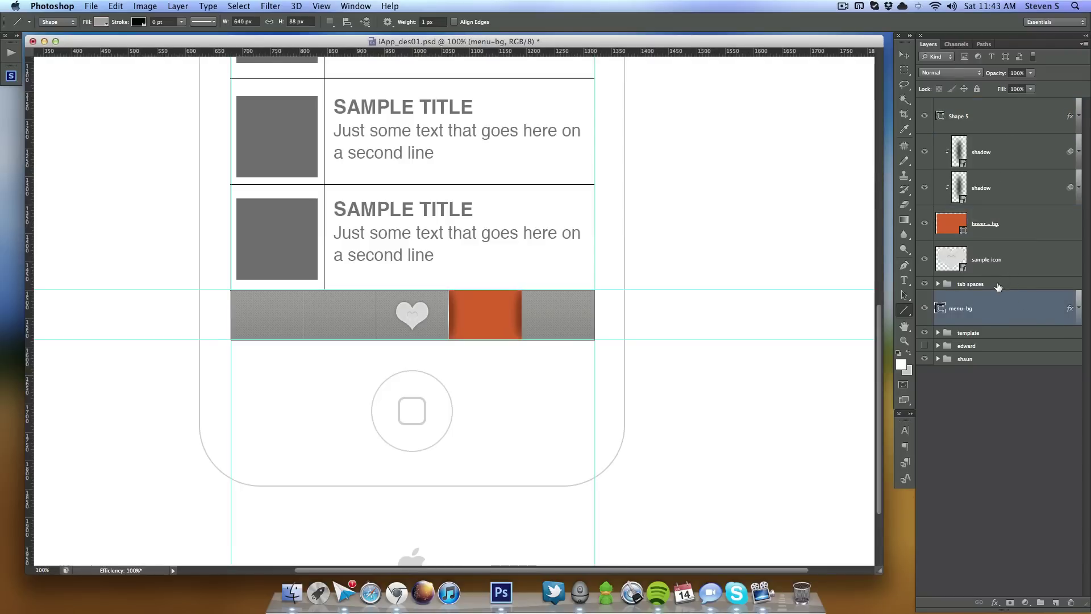
pyautogui.click(999, 278)
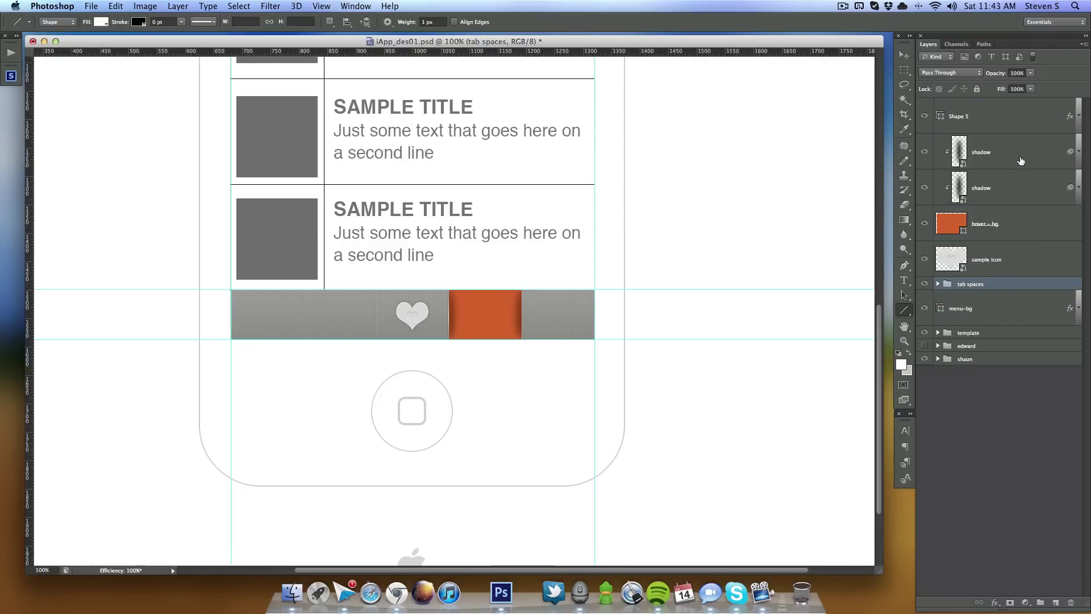
pyautogui.click(1020, 125)
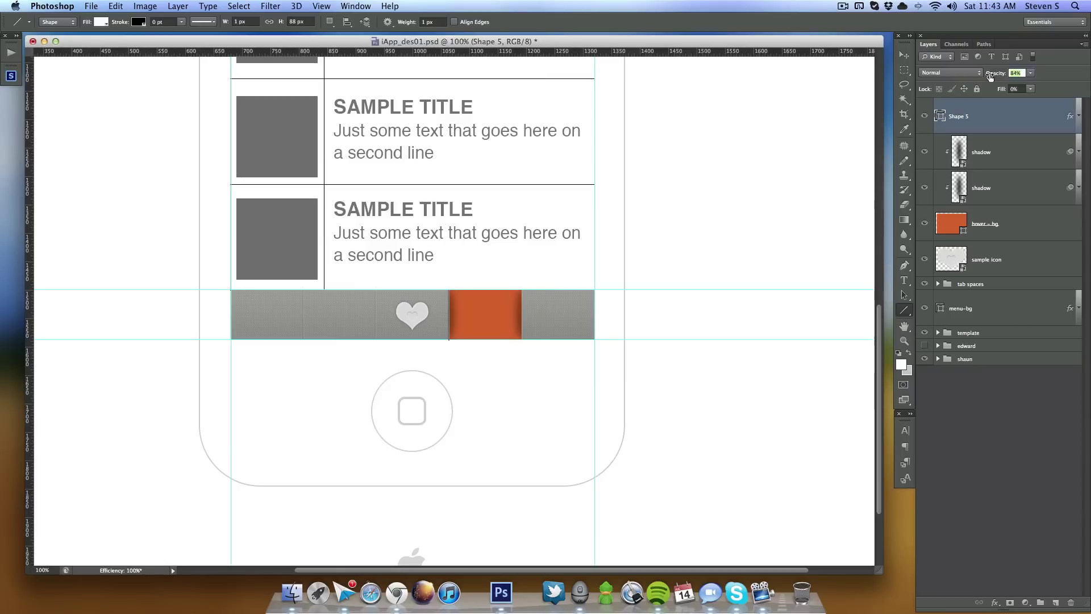
pyautogui.moveTo(987, 75); pyautogui.dragTo(982, 73)
pyautogui.press('super+h')
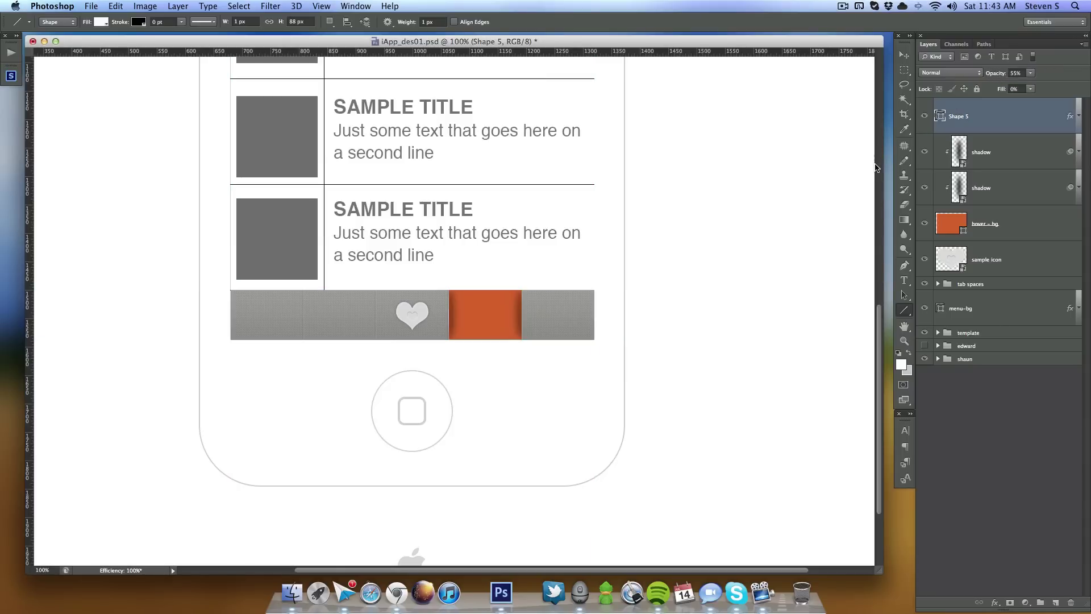
# Step: Duplicate the gradient line and place the copy along the orange rectangle's right edge
pyautogui.press('super+equal')
pyautogui.press('super+equal')
pyautogui.press('super+equal')
pyautogui.press('v')
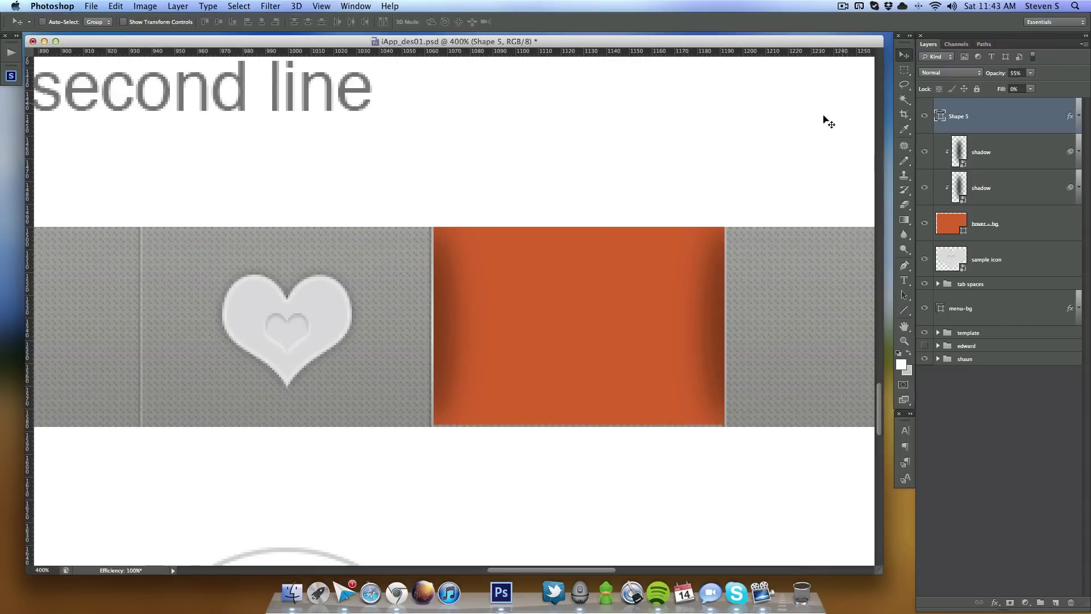
pyautogui.moveTo(520, 314); pyautogui.dragTo(809, 315)
# Step: Rename both gradient line layers "edge highlight"
pyautogui.doubleClick(959, 116)
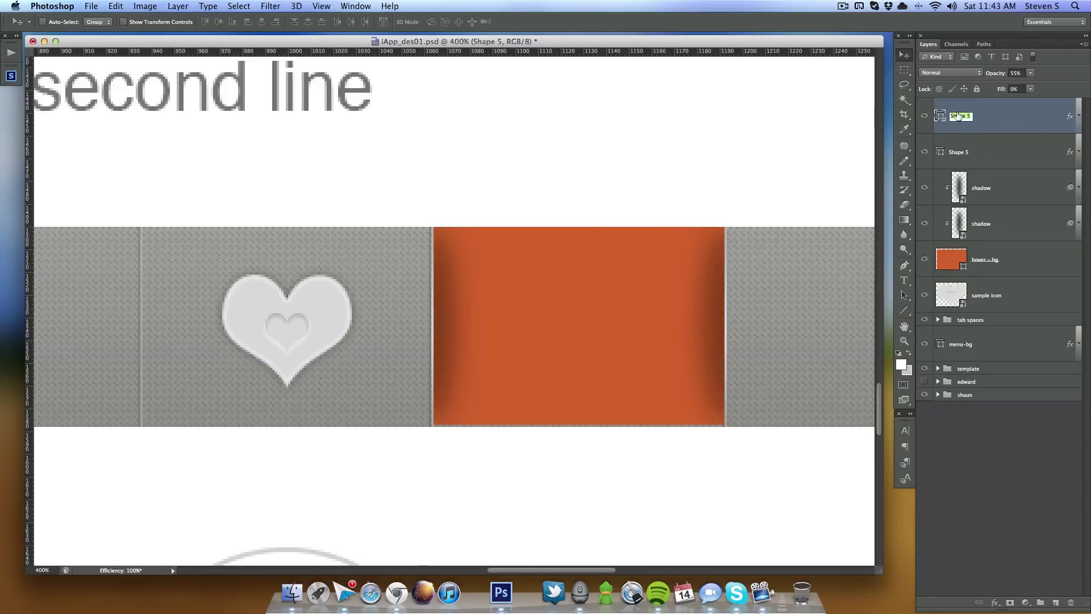
pyautogui.write('edge highlight')
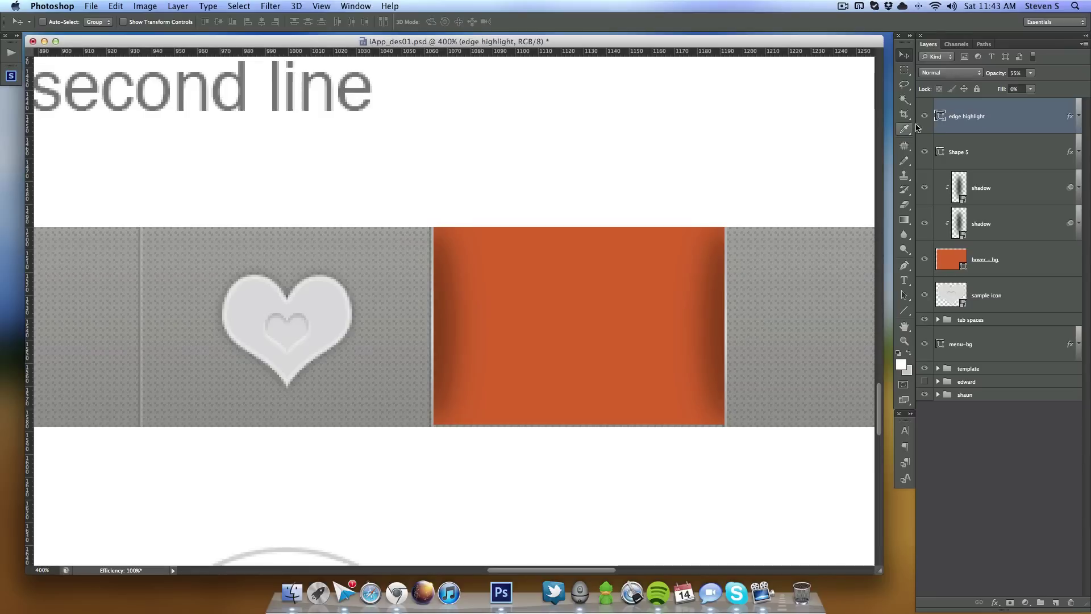
pyautogui.doubleClick(957, 152)
pyautogui.write('edge')
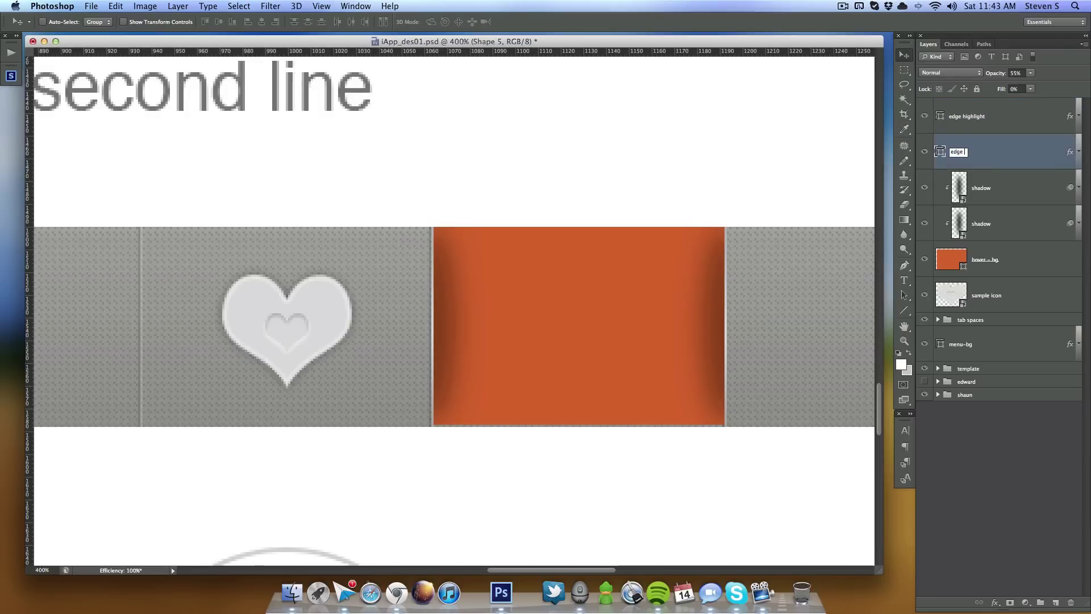
pyautogui.write(' hihglight')
pyautogui.press('Return')
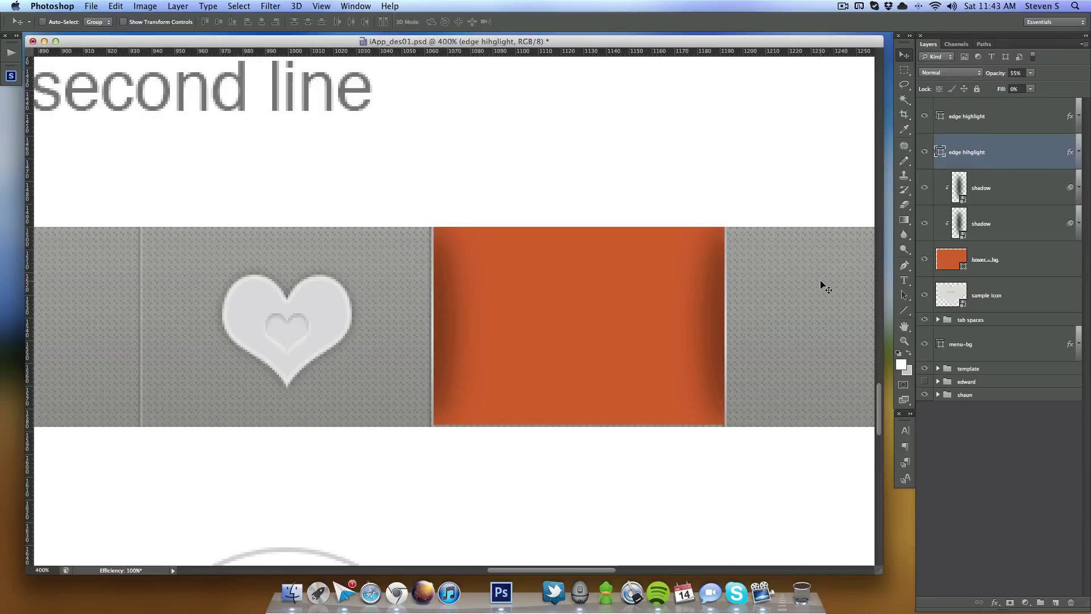
pyautogui.doubleClick(969, 152)
pyautogui.click(970, 152)
pyautogui.write('gh')
pyautogui.press('Return')
# Step: Filter the layers by name for "high", and return the layer filter to Kind
pyautogui.click(945, 55)
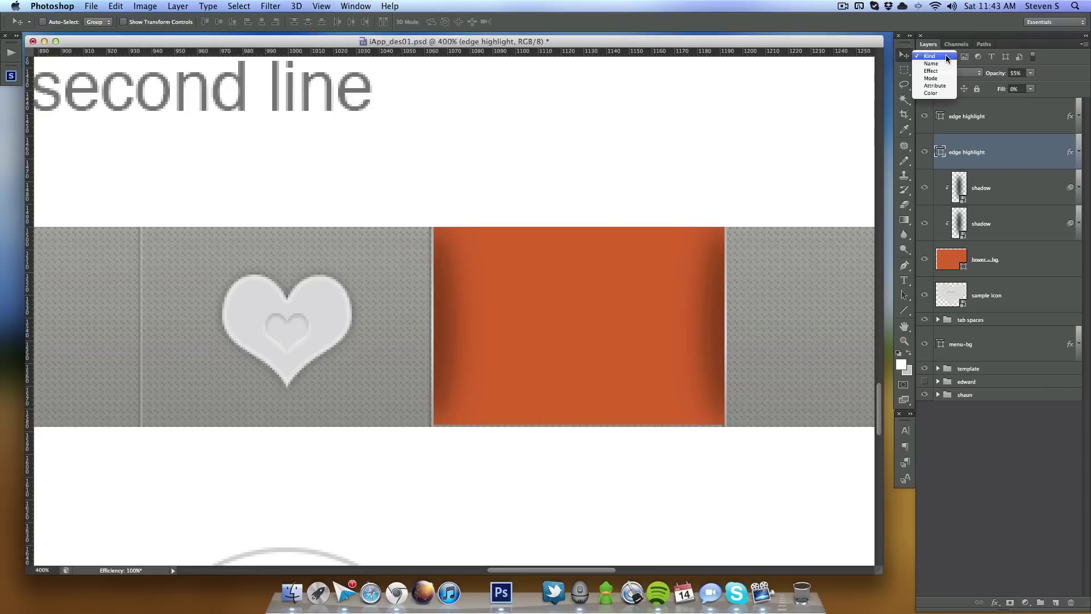
pyautogui.click(941, 69)
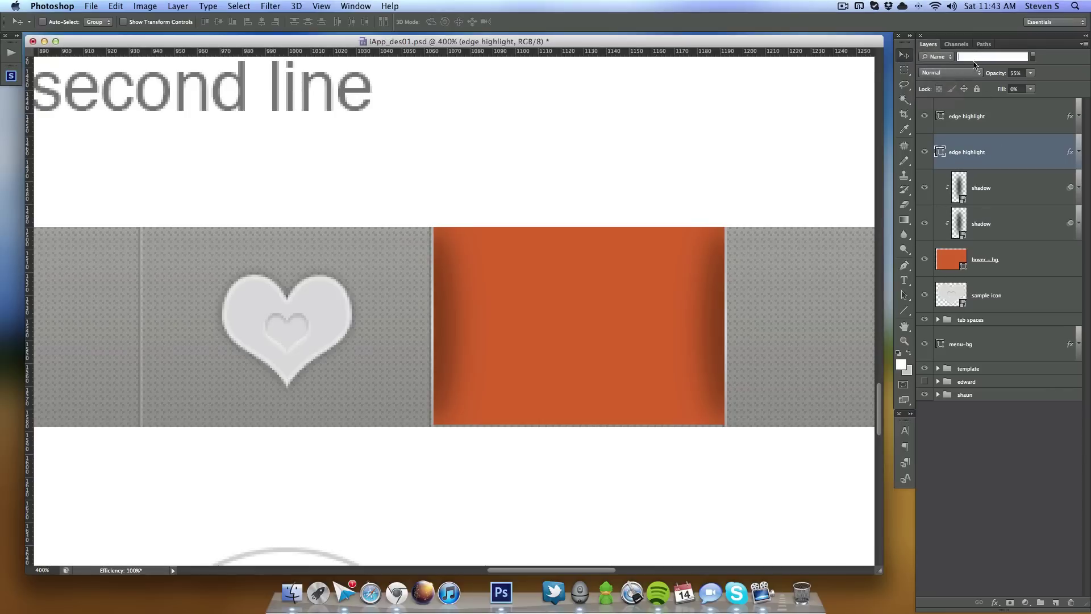
pyautogui.write('higlig')
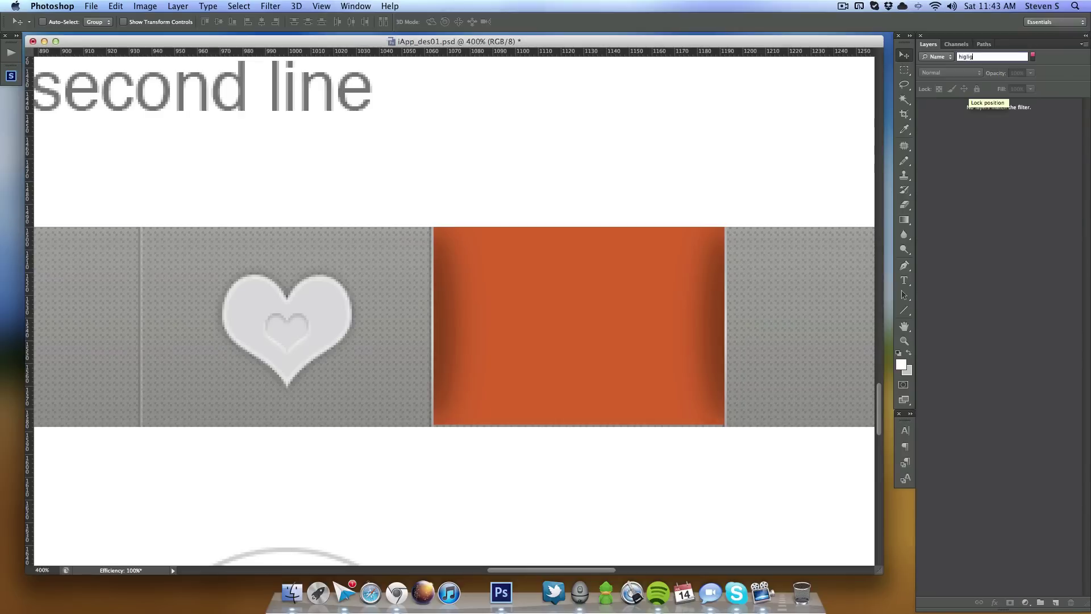
pyautogui.press('BackSpace')
pyautogui.press('BackSpace')
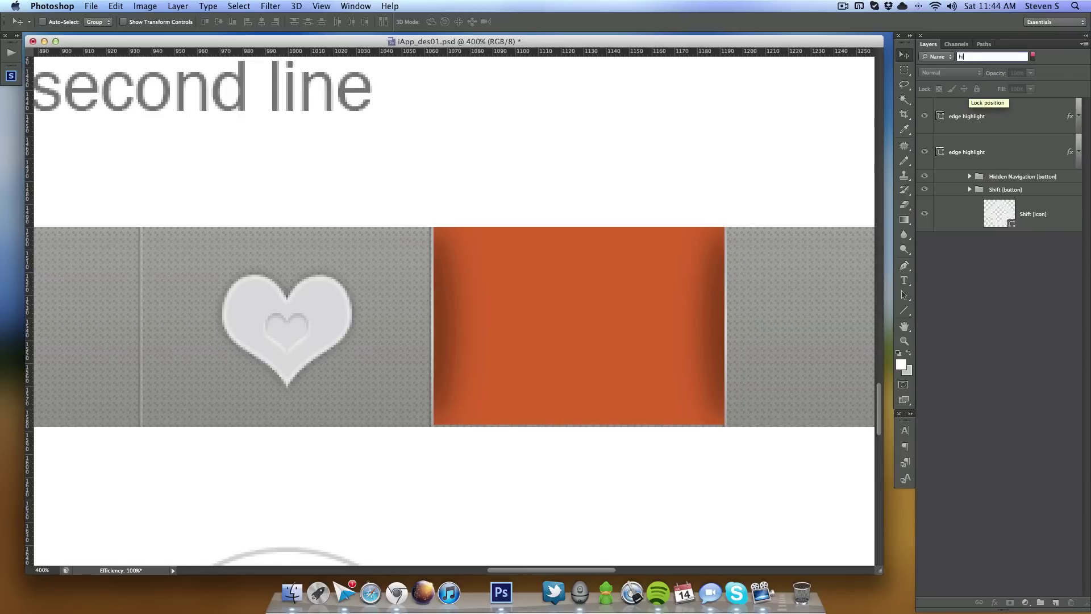
pyautogui.write('gh')
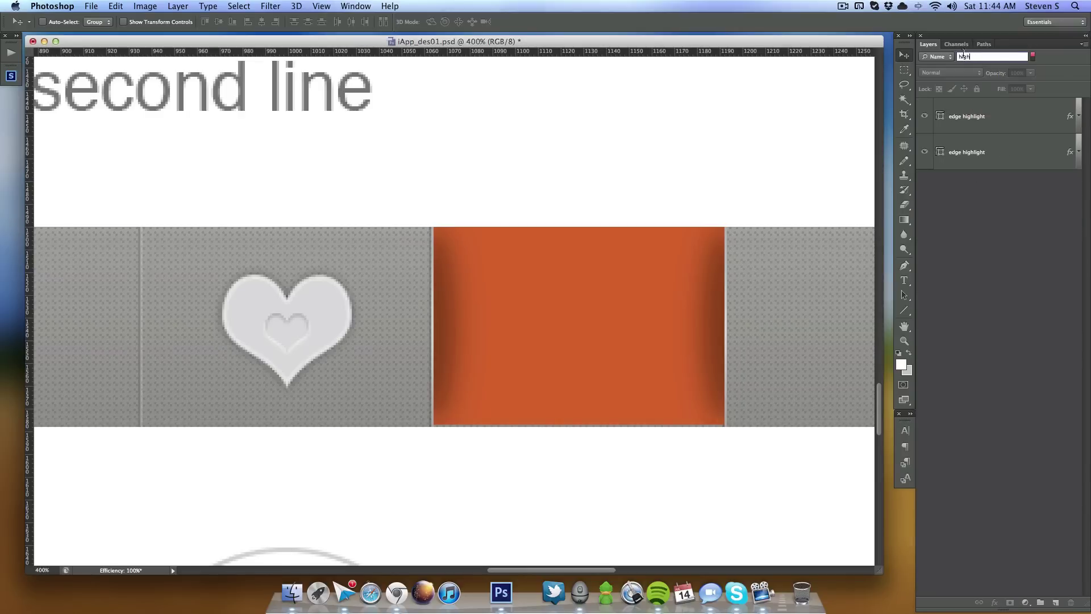
pyautogui.click(946, 57)
pyautogui.click(942, 49)
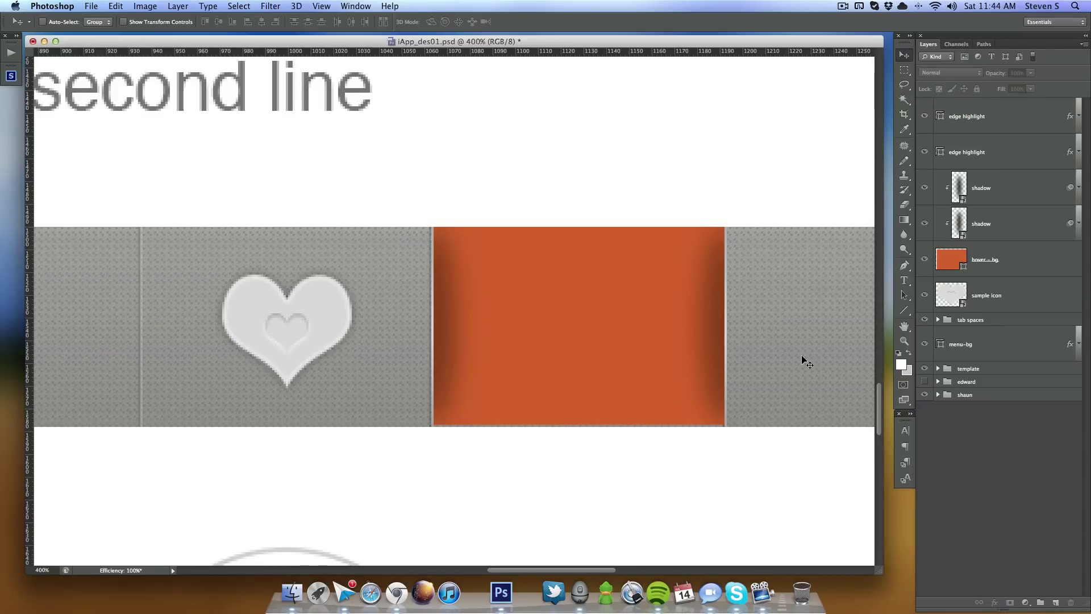
# Step: Add a new empty layer directly above the orange rectangle's layer, clipped to it
pyautogui.press('super+minus')
pyautogui.press('super+minus')
pyautogui.press('super+minus')
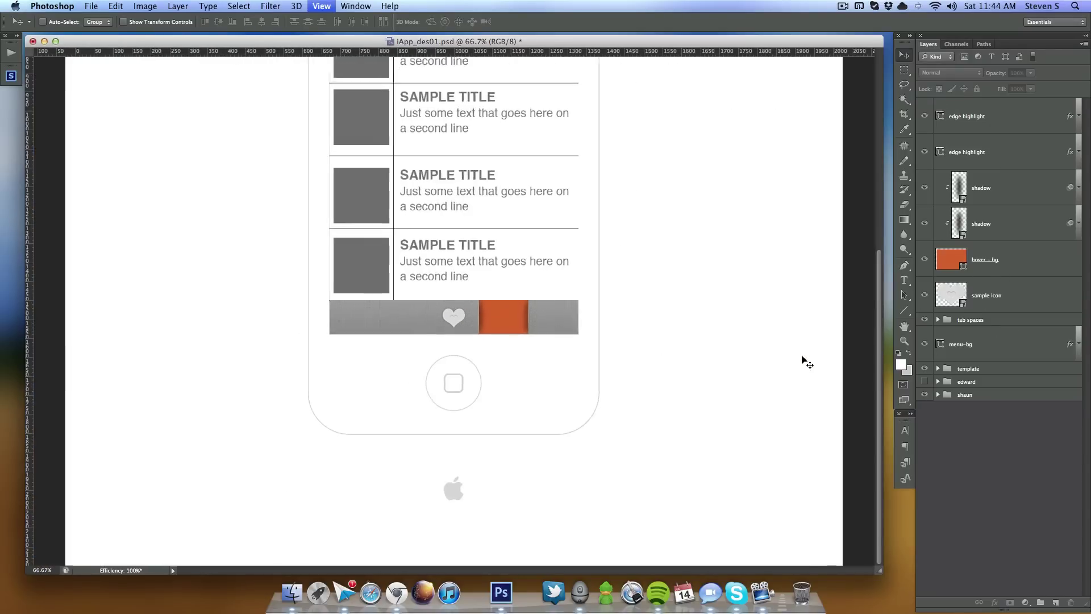
pyautogui.press('super+1')
pyautogui.press('super+plus')
pyautogui.press('super+plus')
pyautogui.hscroll(5, 565, 419)
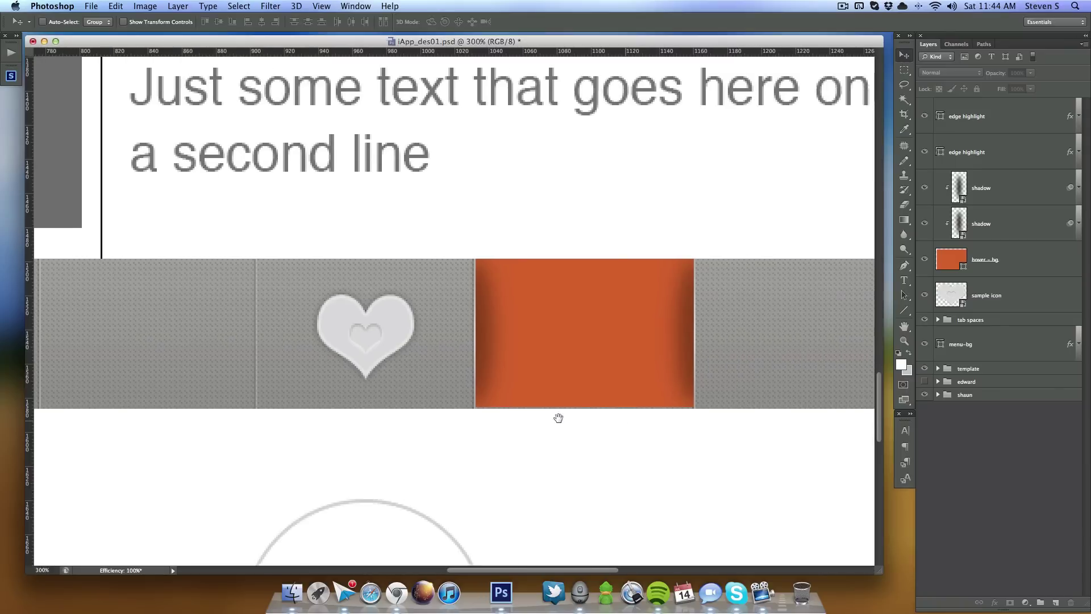
pyautogui.click(1033, 250)
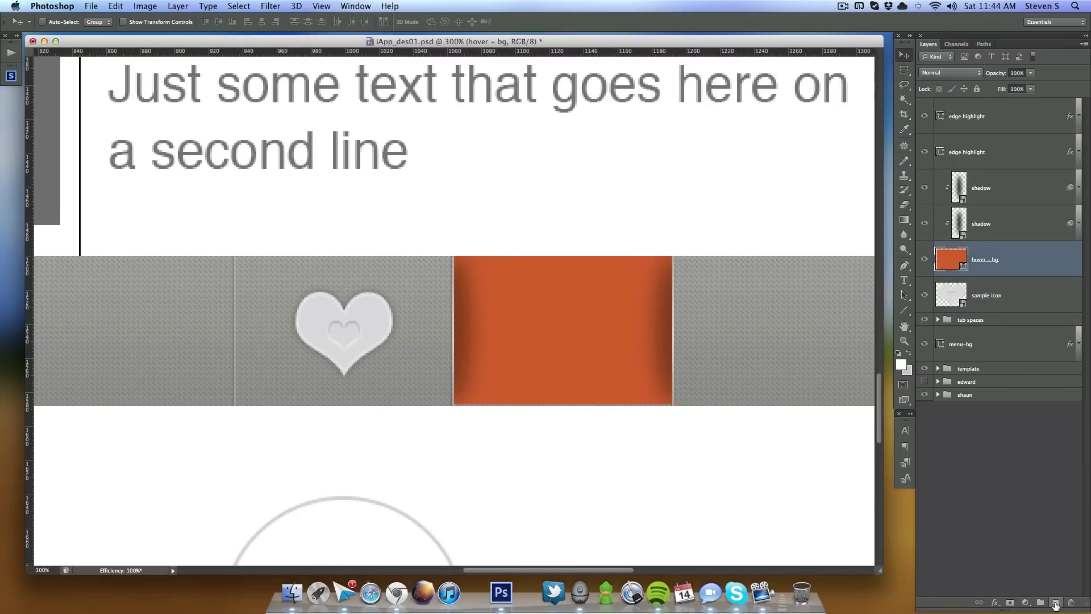
pyautogui.click(1055, 602)
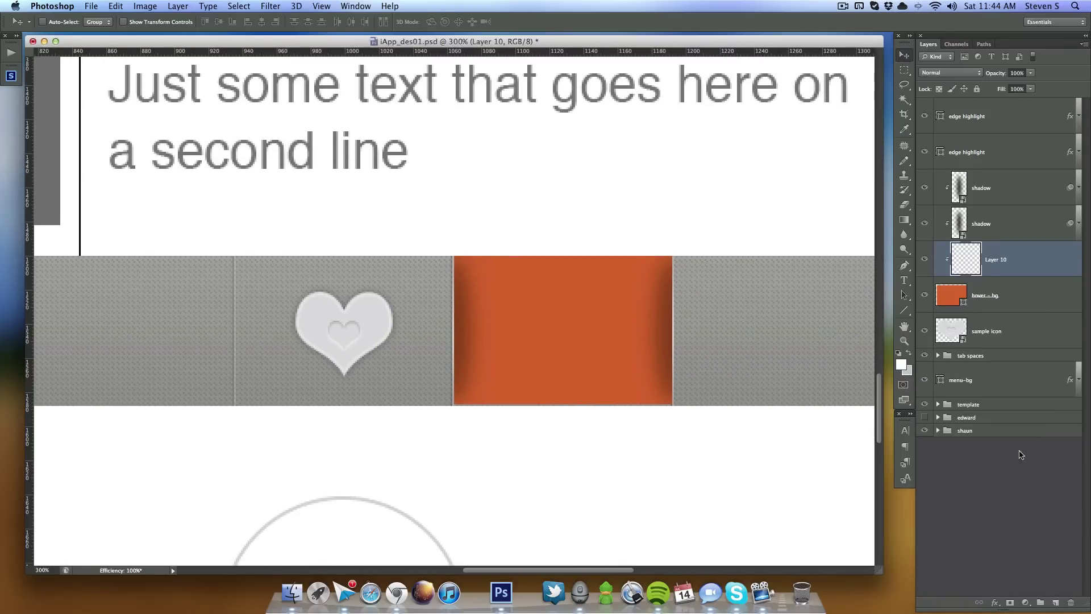
pyautogui.click(905, 310)
# Step: Add a Gradient Overlay to the orange rectangle's layer with Radial style and the Foreground to Transparent preset in white
pyautogui.click(1038, 297)
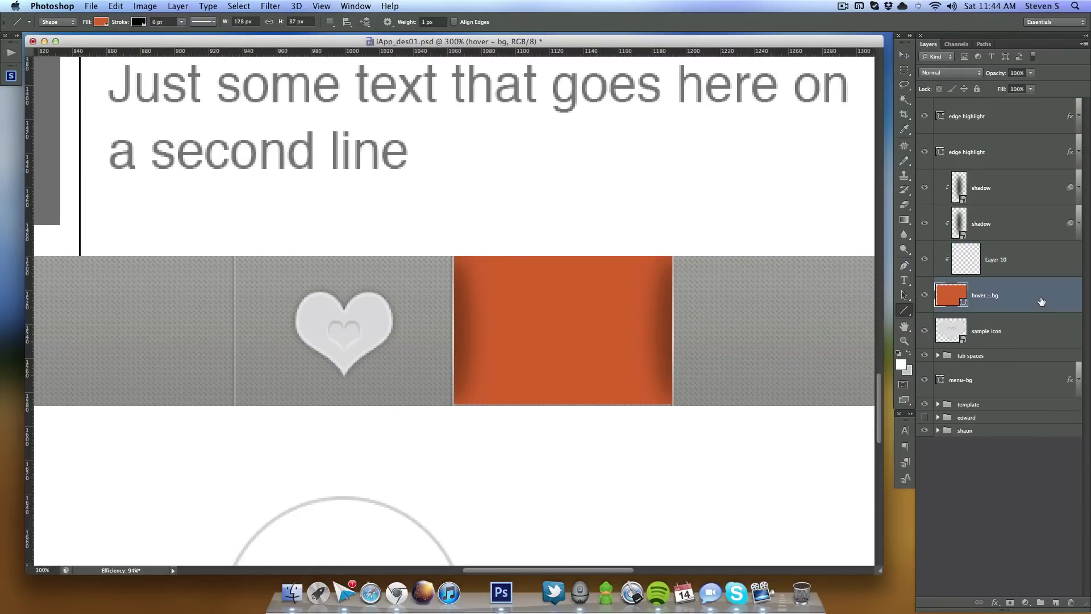
pyautogui.doubleClick(1017, 303)
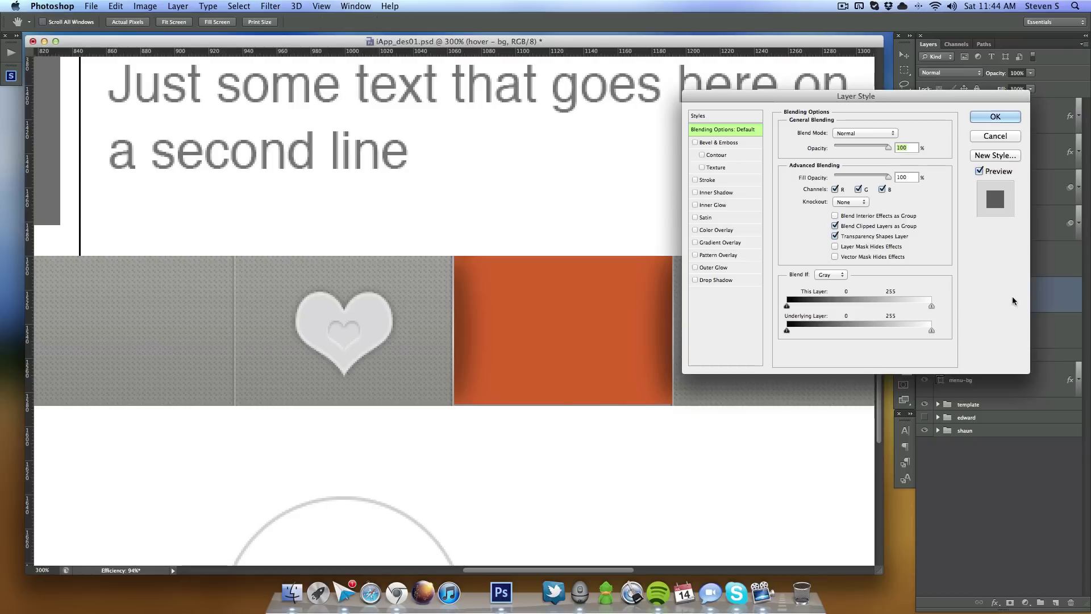
pyautogui.click(718, 242)
pyautogui.click(850, 176)
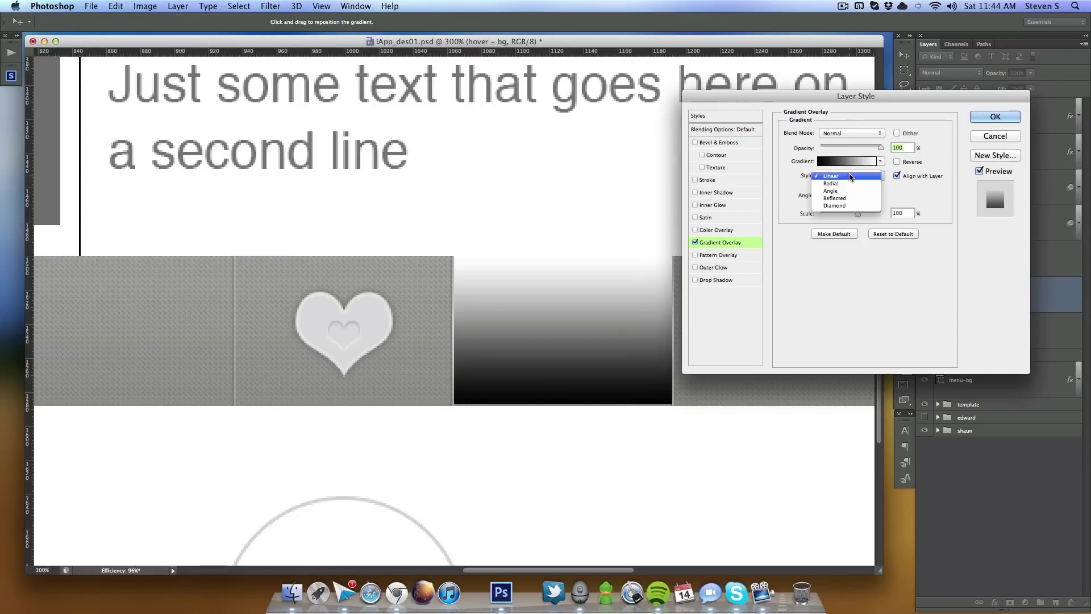
pyautogui.click(848, 183)
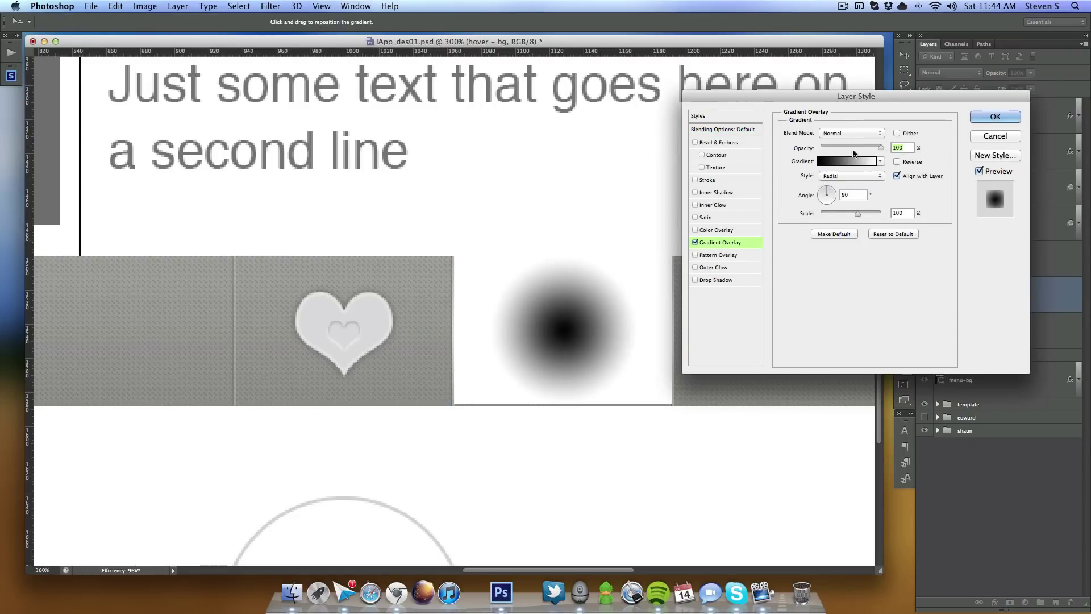
pyautogui.click(838, 161)
pyautogui.click(758, 193)
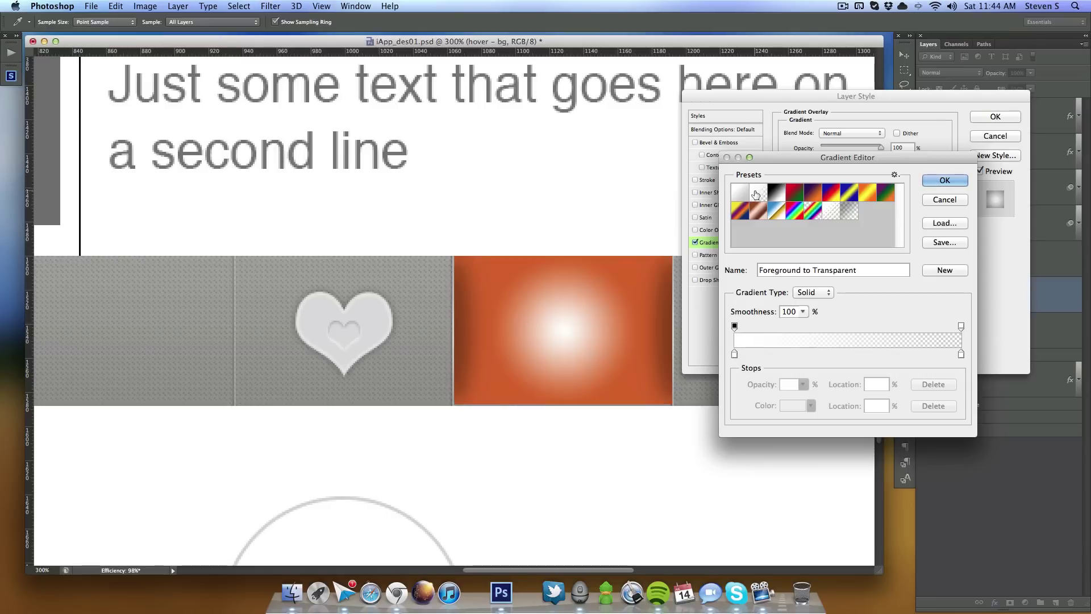
pyautogui.click(943, 180)
# Step: Scale the gradient overlay to 150%, centre it on the orange rectangle's bottom edge, and blend it as Overlay at 66% opacity
pyautogui.moveTo(859, 216); pyautogui.dragTo(882, 216)
pyautogui.moveTo(630, 339); pyautogui.dragTo(624, 405)
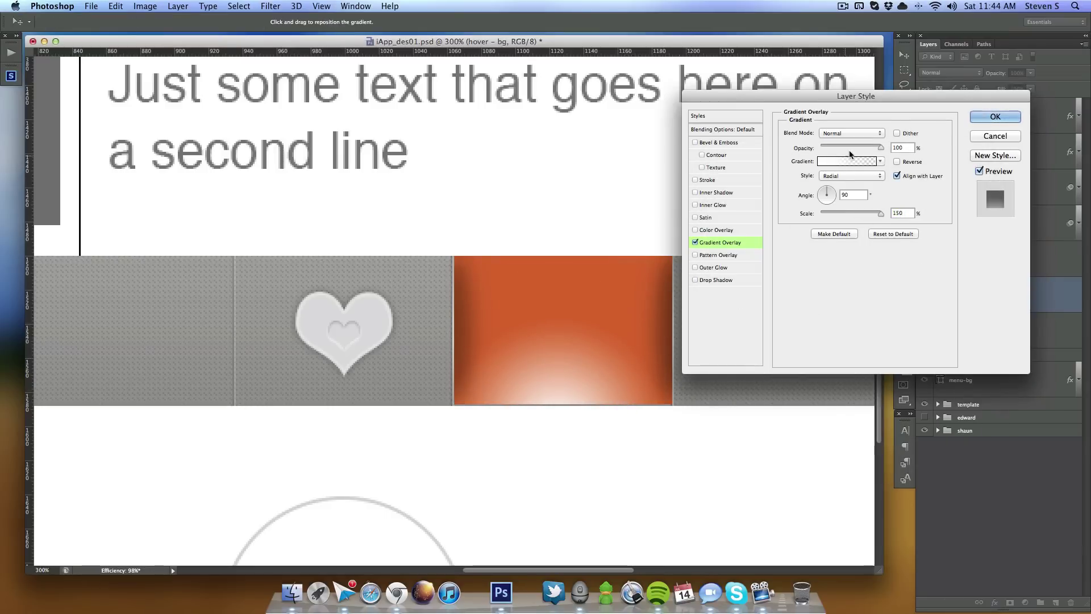
pyautogui.click(848, 132)
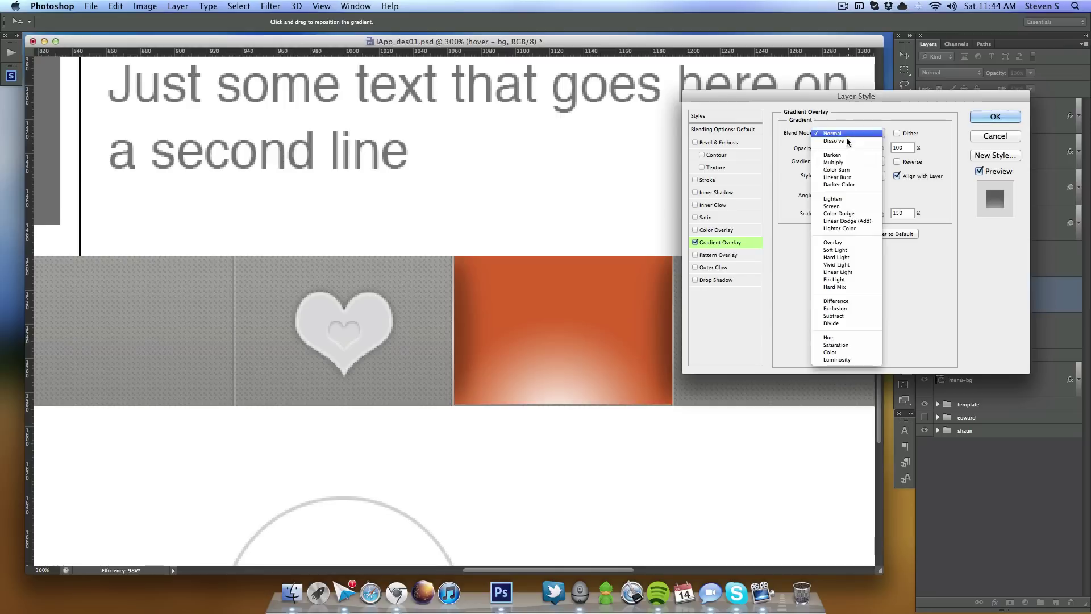
pyautogui.click(837, 246)
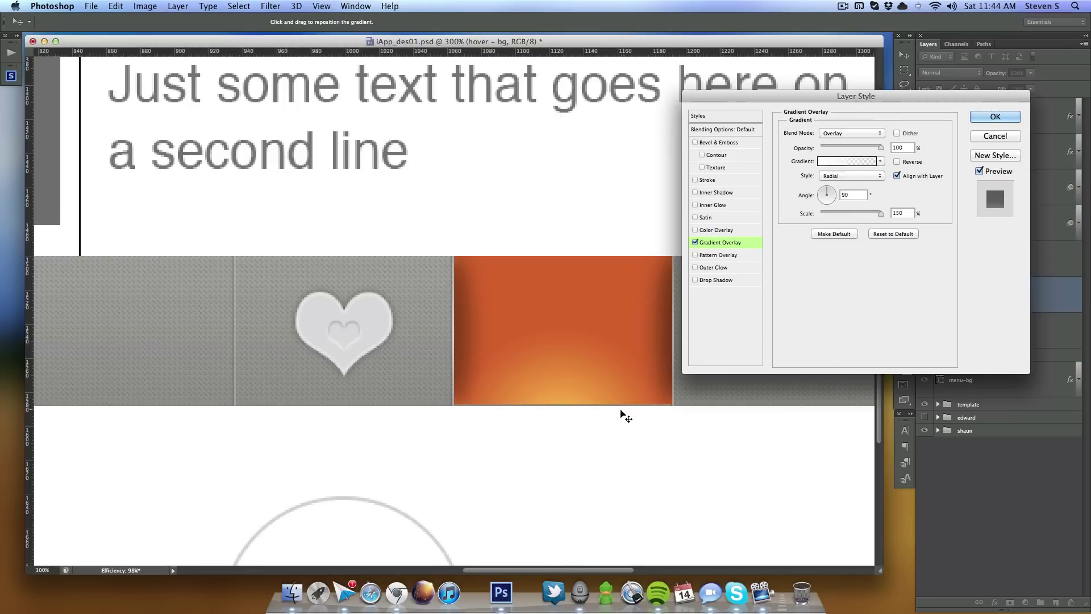
pyautogui.moveTo(880, 146); pyautogui.dragTo(860, 148)
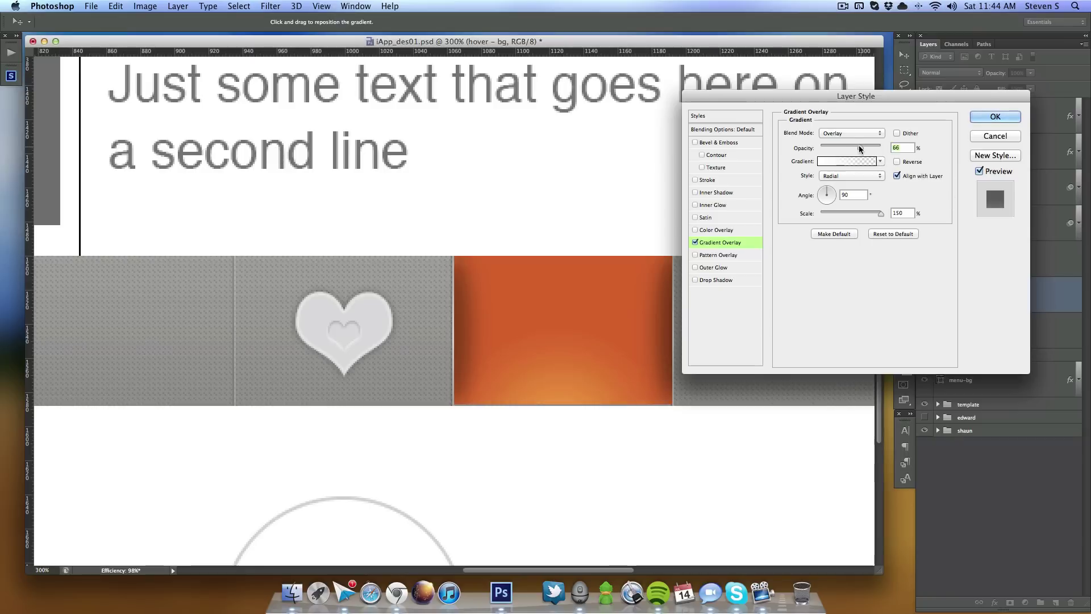
# Step: Add a Pattern Overlay to the orange rectangle using the pattern of two diagonally placed black squares on transparency
pyautogui.click(719, 256)
pyautogui.click(843, 177)
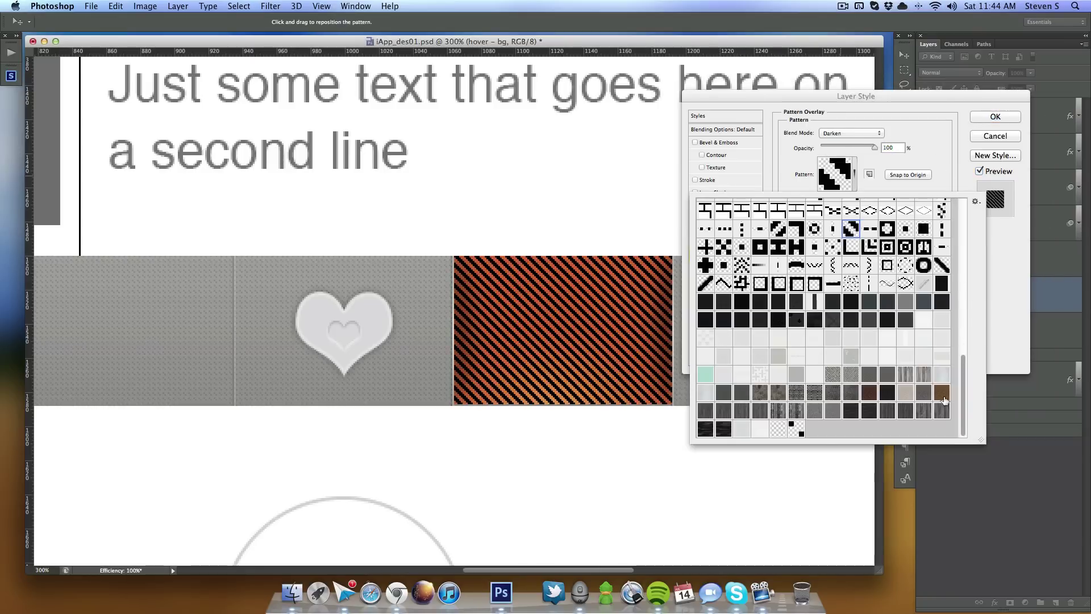
pyautogui.click(796, 429)
pyautogui.click(920, 138)
# Step: Set the pattern overlay to Multiply at 2% opacity and apply the layer style
pyautogui.moveTo(874, 147); pyautogui.dragTo(832, 149)
pyautogui.click(833, 134)
pyautogui.click(831, 141)
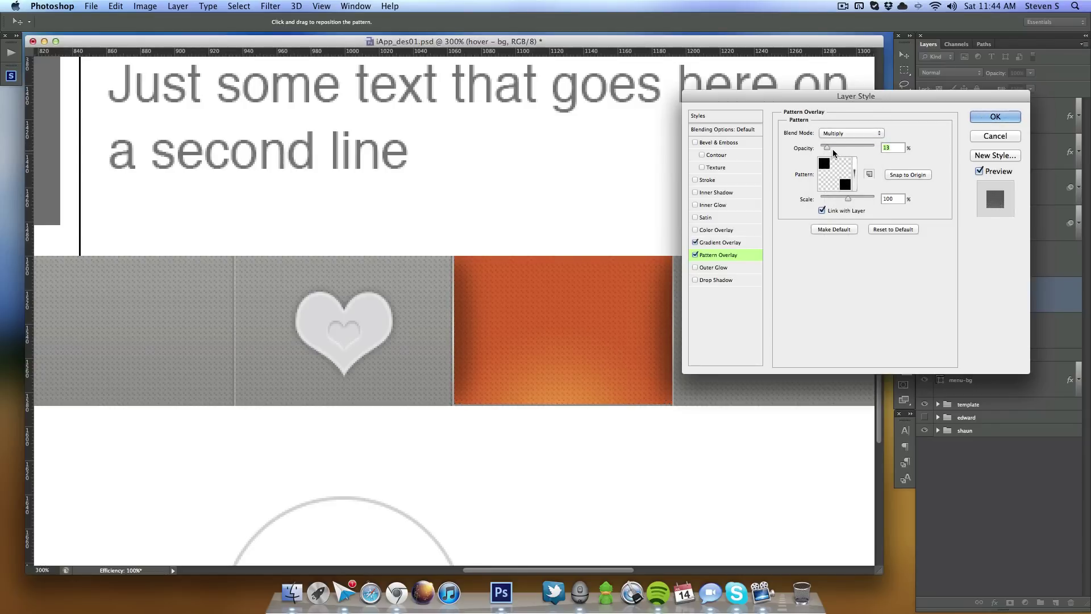
pyautogui.click(889, 147)
pyautogui.press('BackSpace')
pyautogui.press('BackSpace')
pyautogui.write('2')
pyautogui.click(995, 116)
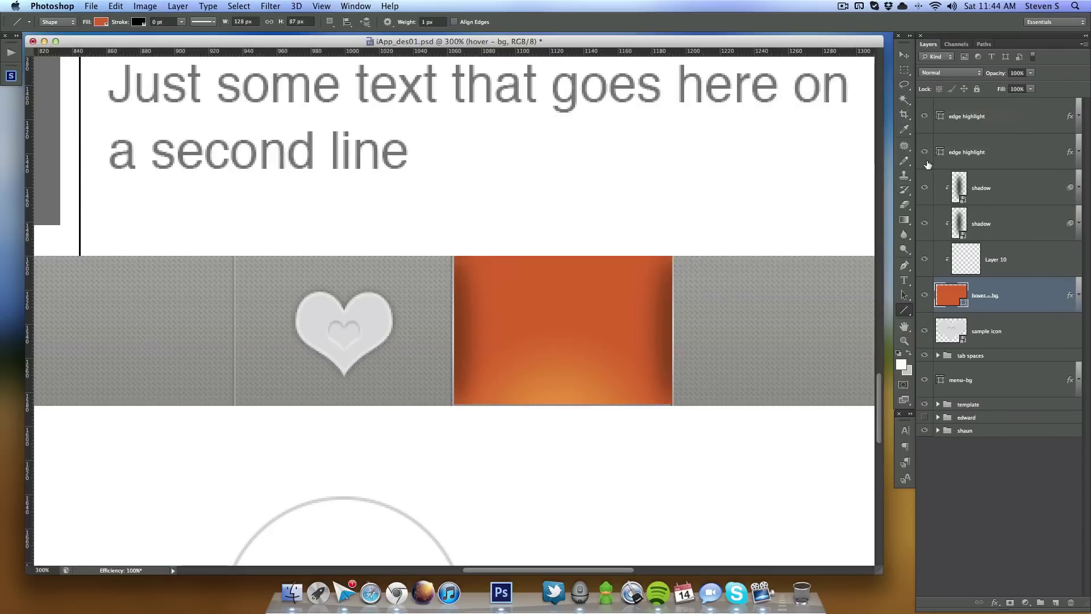
# Step: Add a new empty layer at the top of the layer stack, above the edge highlights
pyautogui.press('super+minus')
pyautogui.press('super+minus')
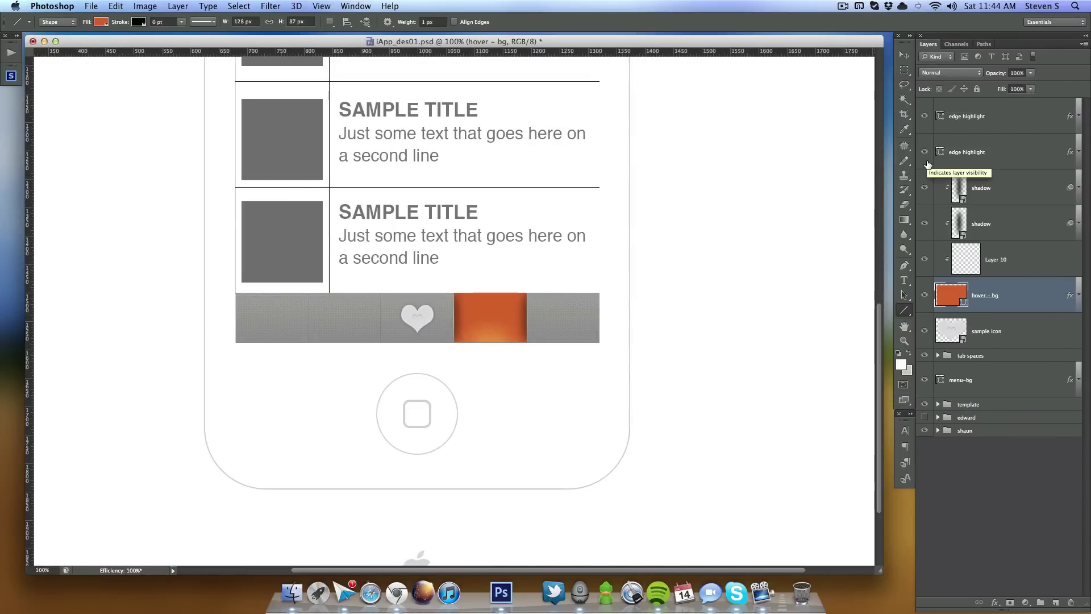
pyautogui.moveTo(568, 328); pyautogui.dragTo(578, 402)
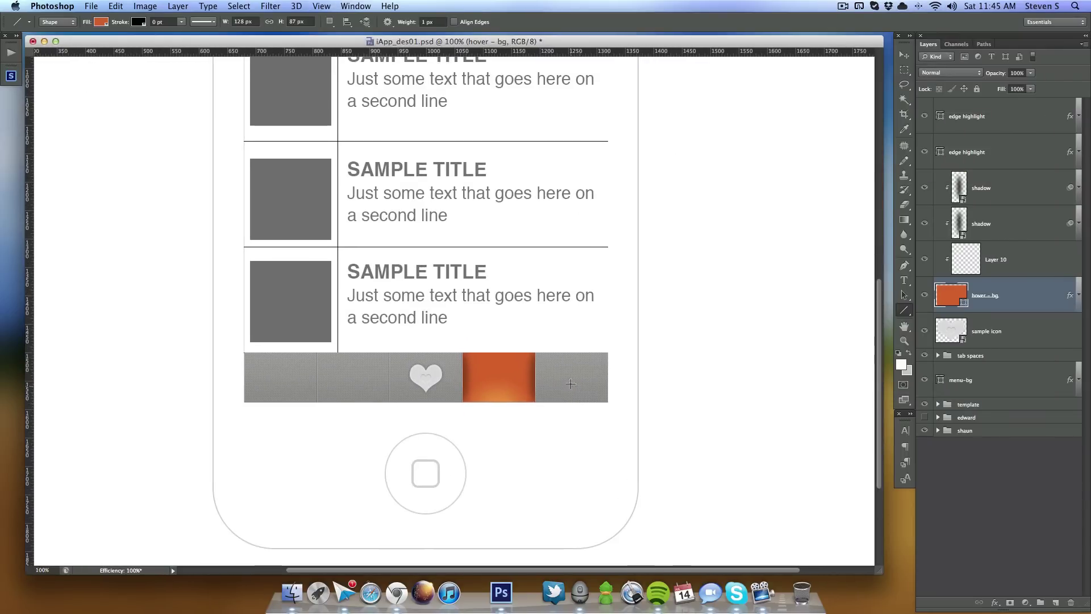
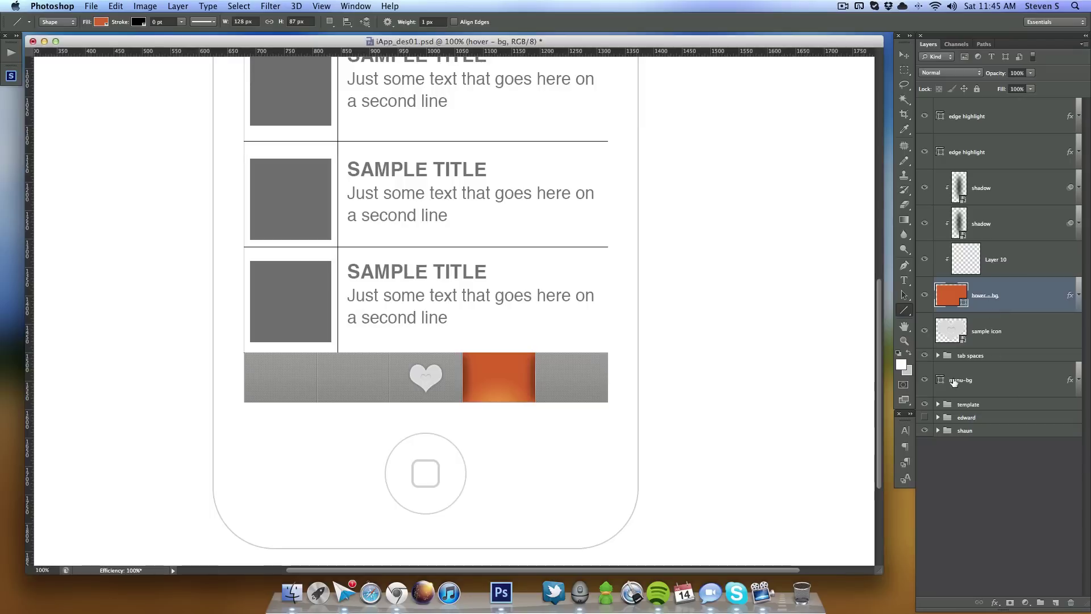
pyautogui.click(1012, 381)
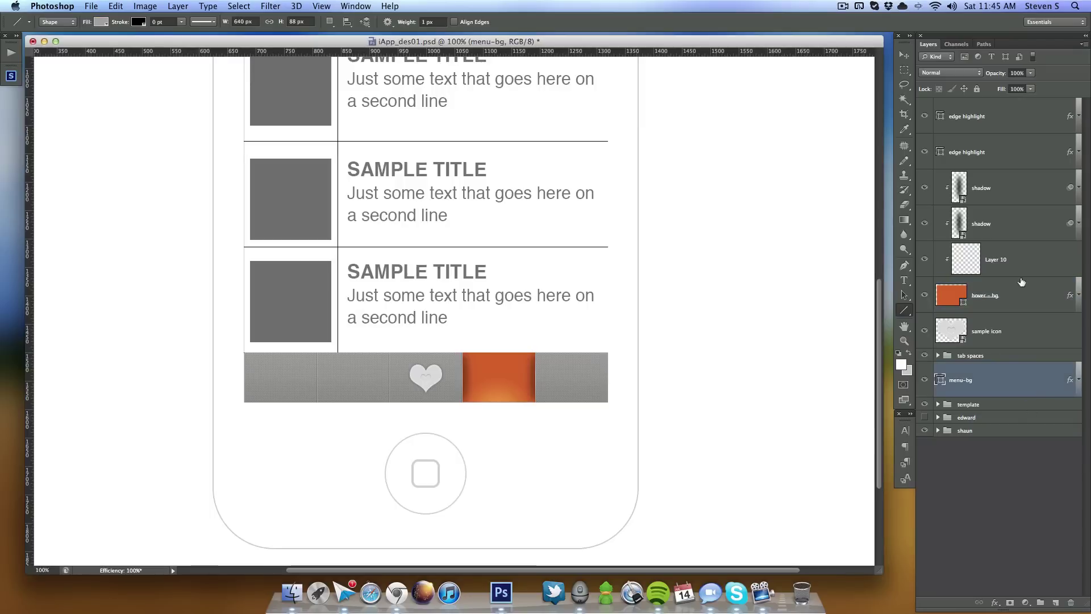
pyautogui.click(1026, 121)
pyautogui.click(1056, 600)
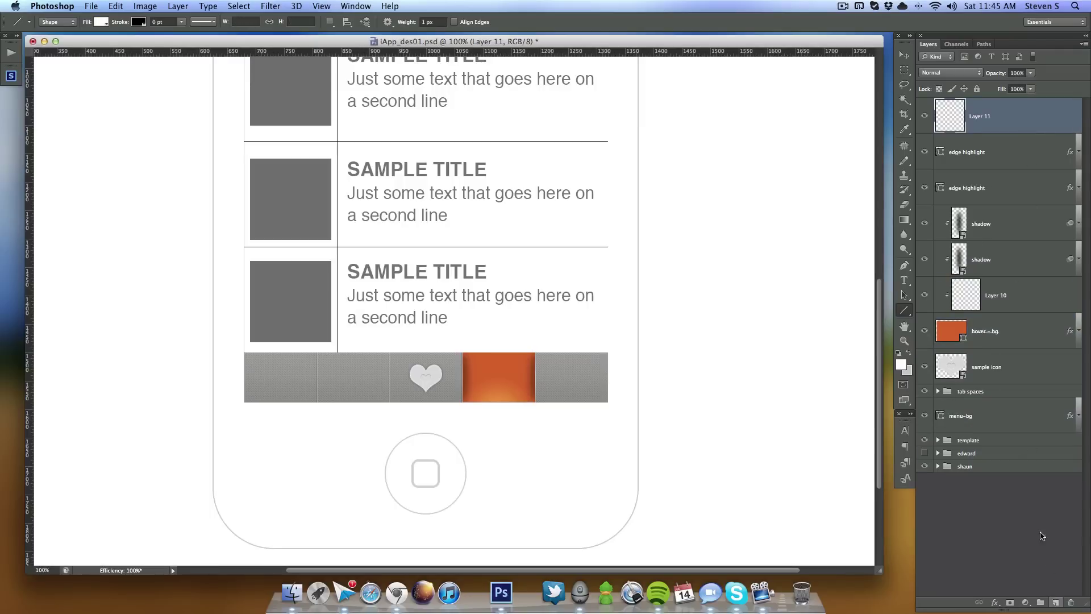
# Step: Show the guides and group the layers from the upper edge highlight down to the orange rectangle as "hover"
pyautogui.click(1007, 160)
pyautogui.keyDown('shift'); pyautogui.click(1021, 342); pyautogui.keyUp('shift')
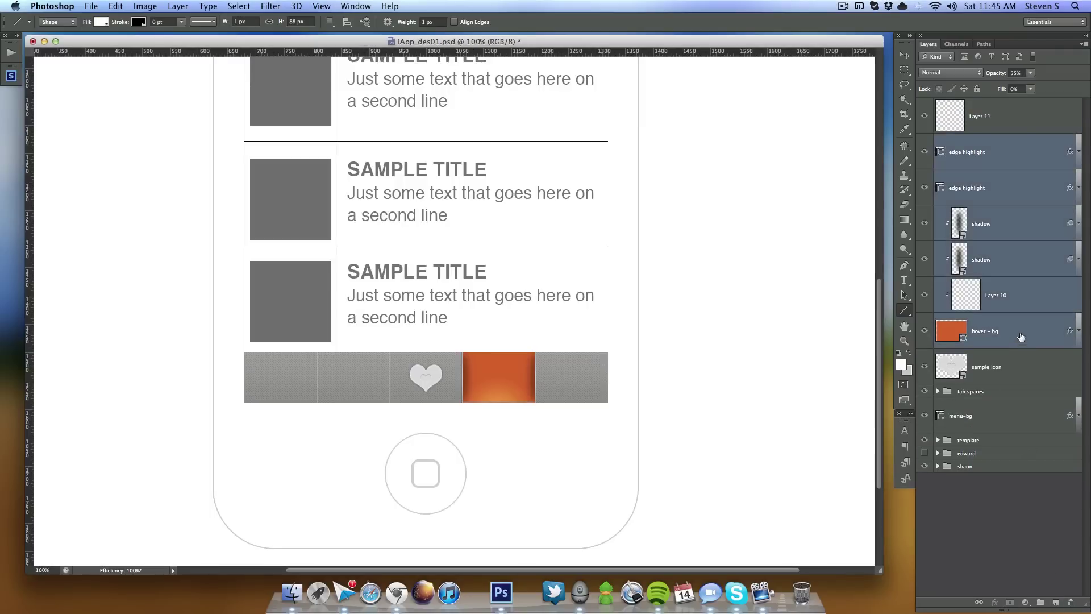
pyautogui.press('super+semicolon')
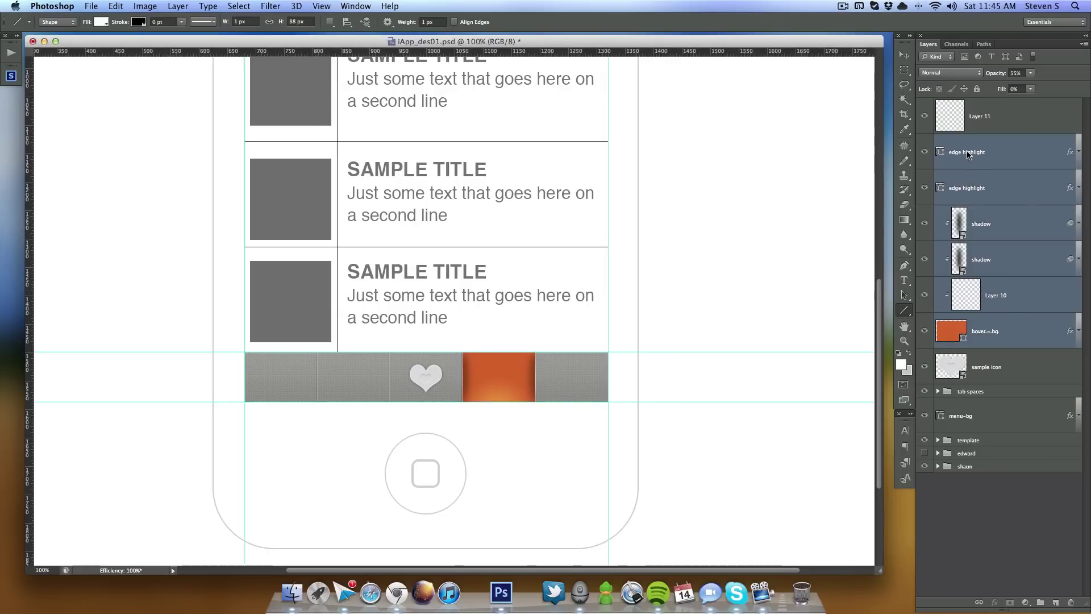
pyautogui.press('super+g')
pyautogui.doubleClick(967, 142)
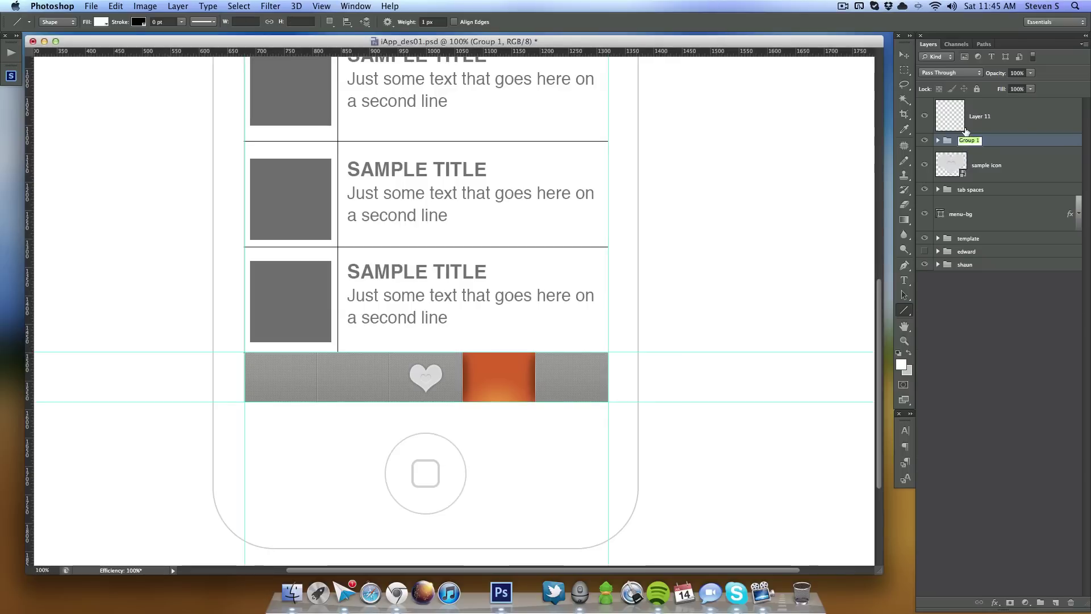
pyautogui.write('hover')
pyautogui.press('Return')
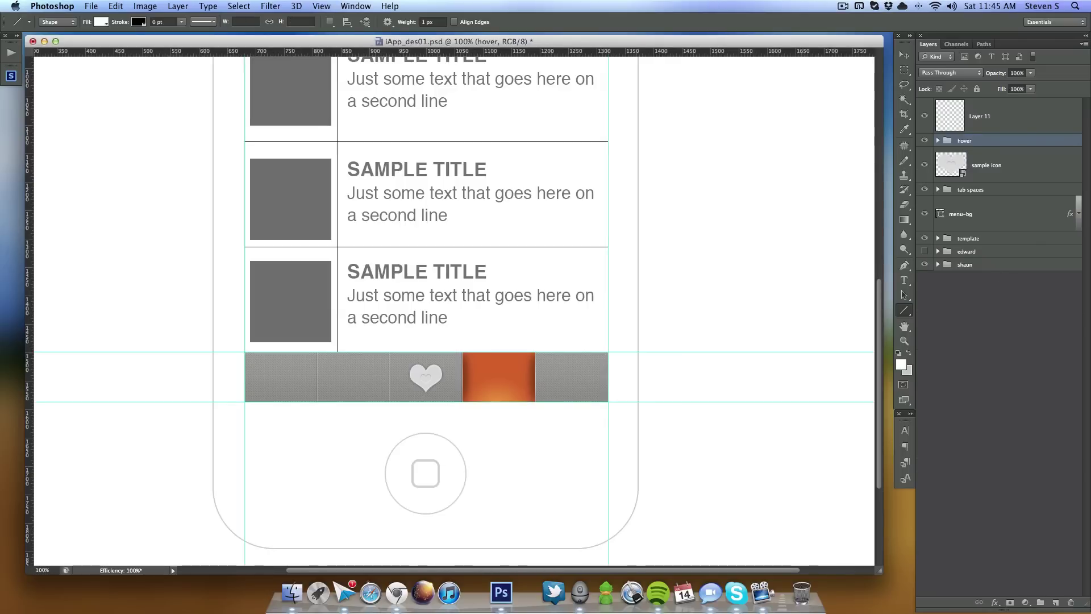
# Step: Draw a white line 640 px wide and 1 px high across the menu bar, align it with the bar's top edge, and hide the guides
pyautogui.click(994, 124)
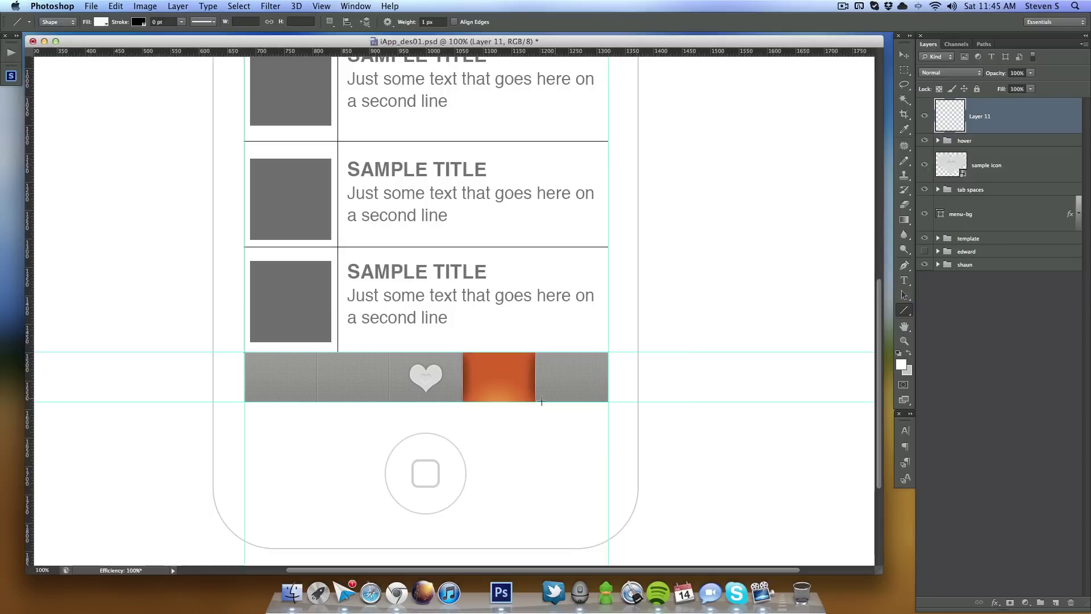
pyautogui.moveTo(244, 357); pyautogui.dragTo(608, 372)
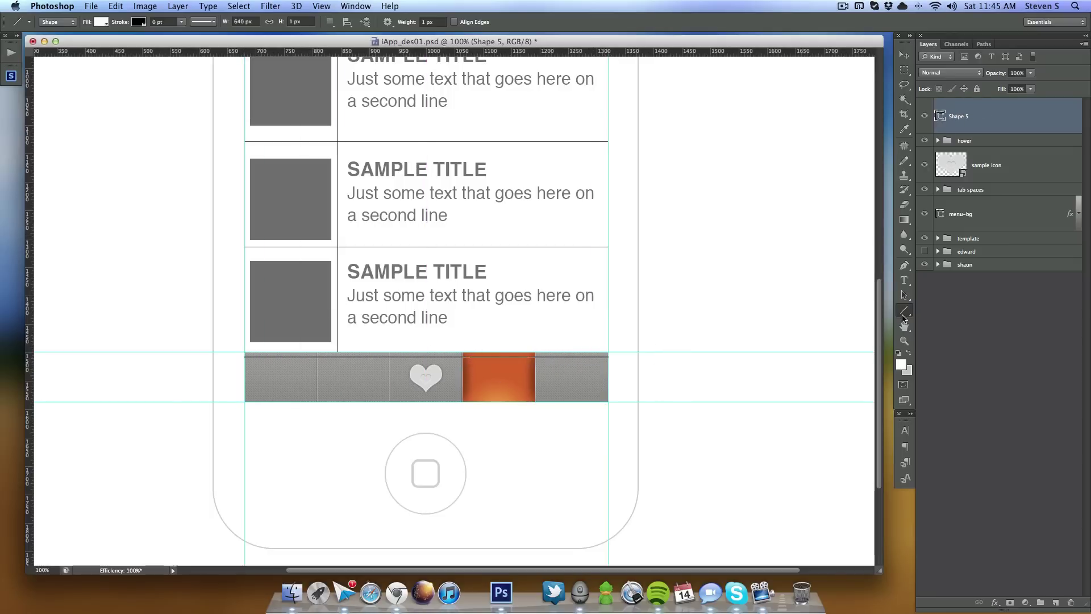
pyautogui.click(903, 55)
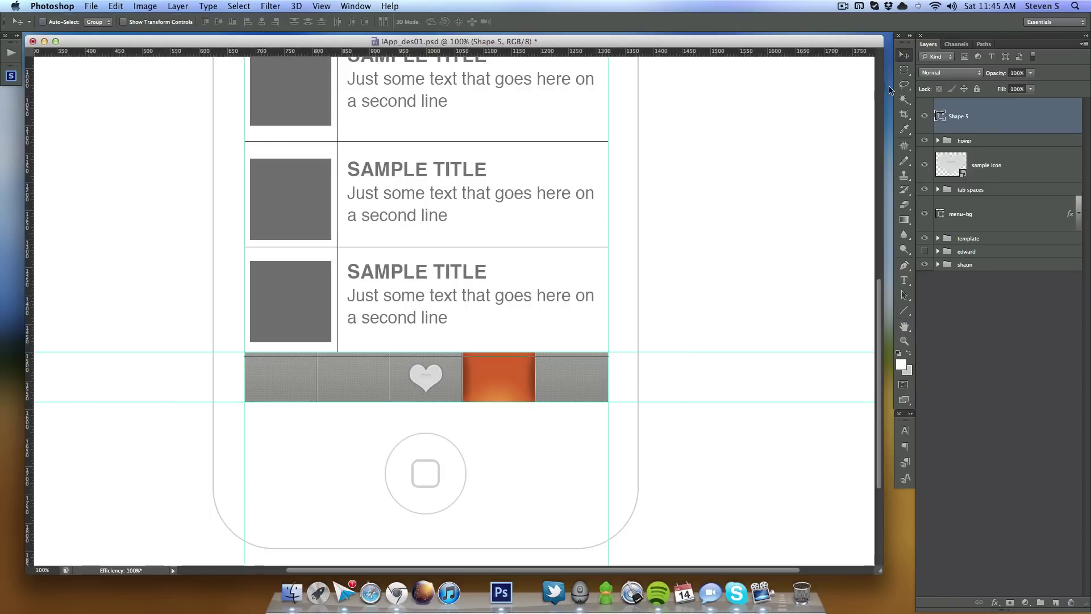
pyautogui.press('super+semicolon')
pyautogui.press('super+equal')
pyautogui.press('super+equal')
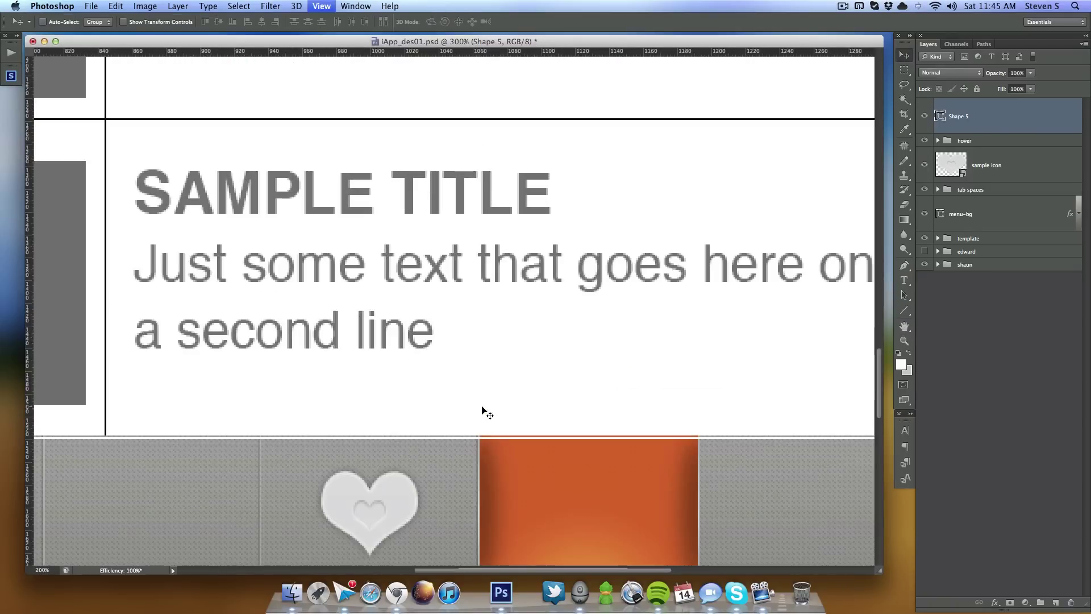
pyautogui.scroll(-2, 612, 333)
# Step: Lower the white top line's layer opacity to 45%
pyautogui.moveTo(996, 79); pyautogui.dragTo(936, 78)
pyautogui.press('super+minus')
pyautogui.press('super+minus')
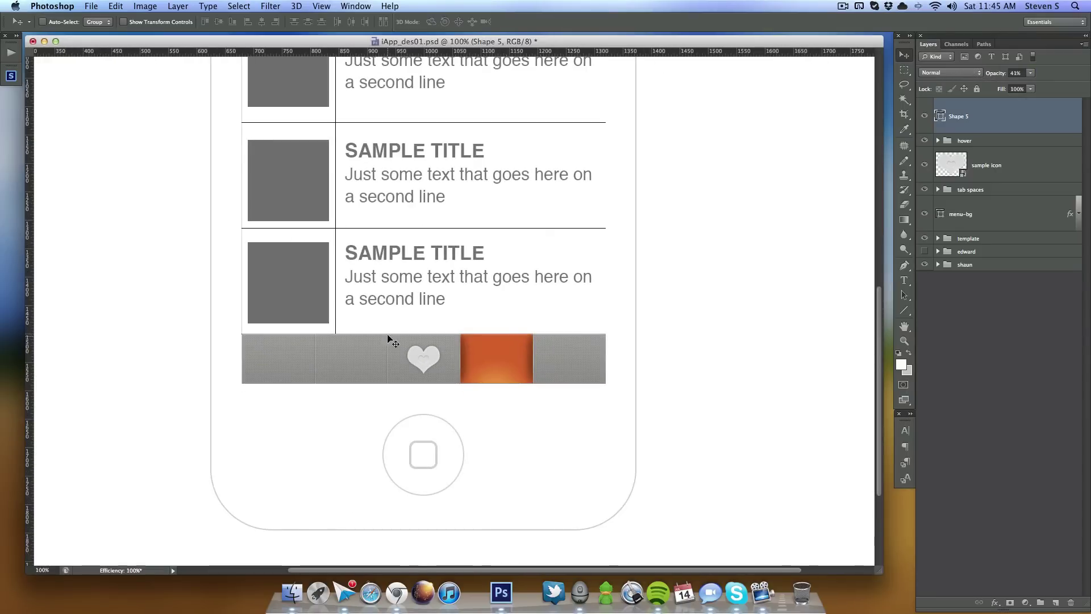
pyautogui.moveTo(1030, 73); pyautogui.dragTo(1037, 78)
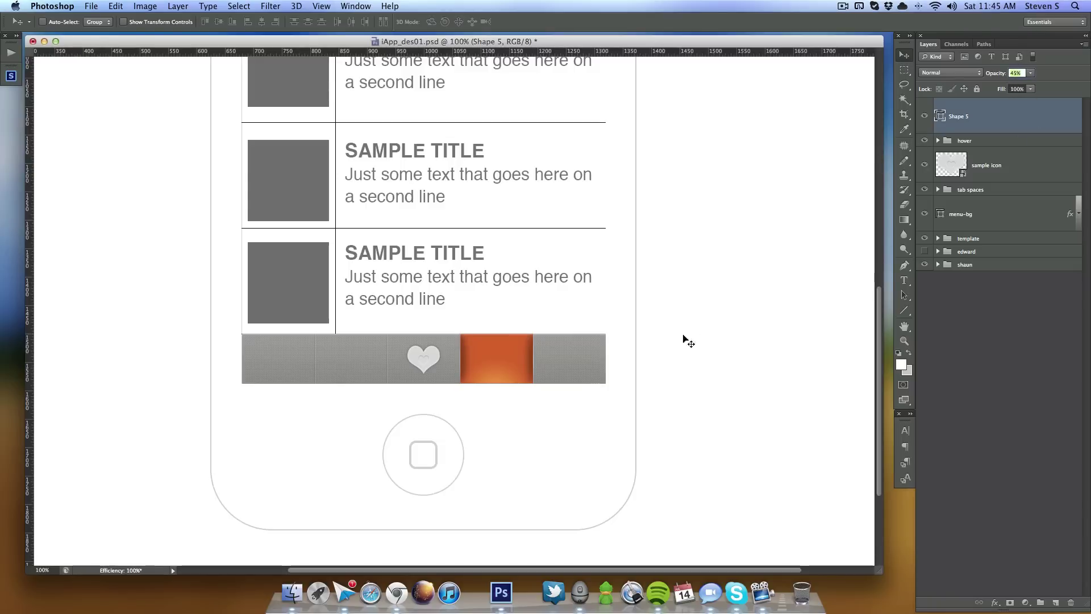
# Step: Duplicate the line onto the menu bar's bottom edge and recolour the copy near-black, #010101
pyautogui.moveTo(596, 333); pyautogui.dragTo(603, 375)
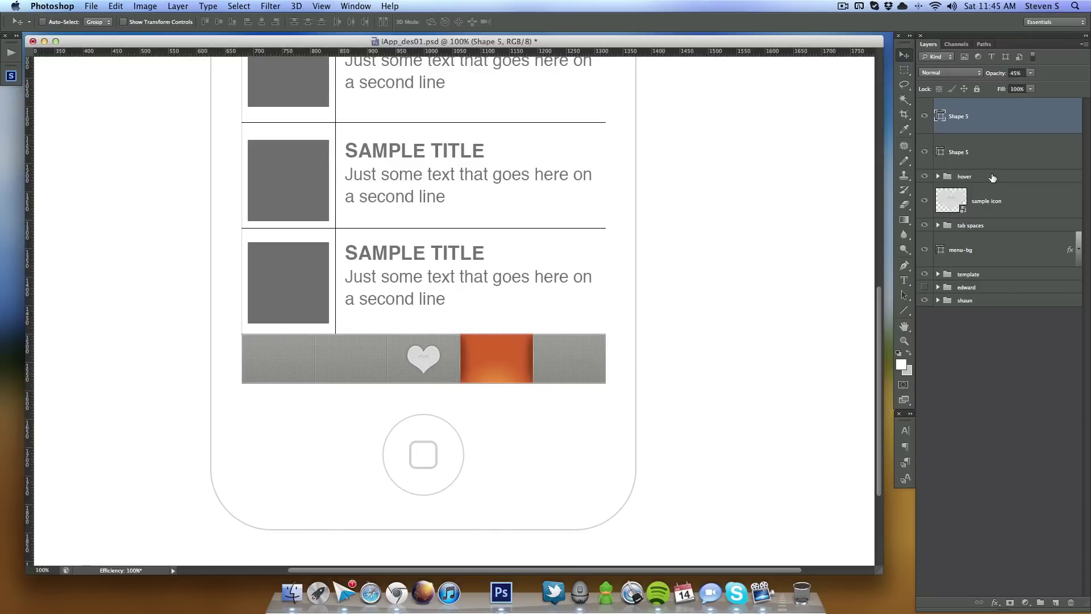
pyautogui.doubleClick(940, 116)
pyautogui.moveTo(807, 192); pyautogui.dragTo(754, 217)
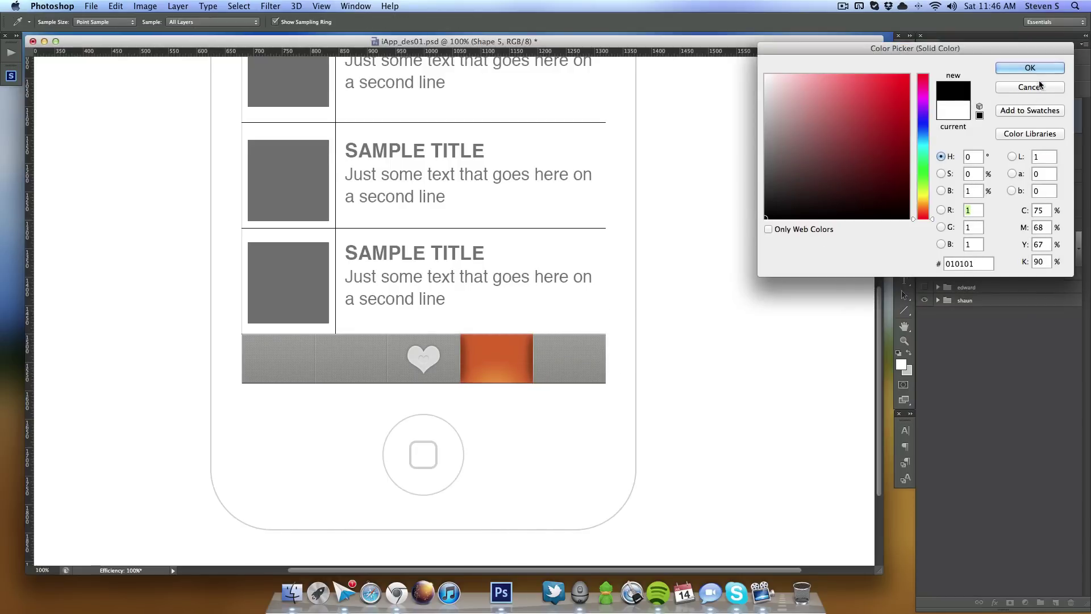
pyautogui.click(1032, 86)
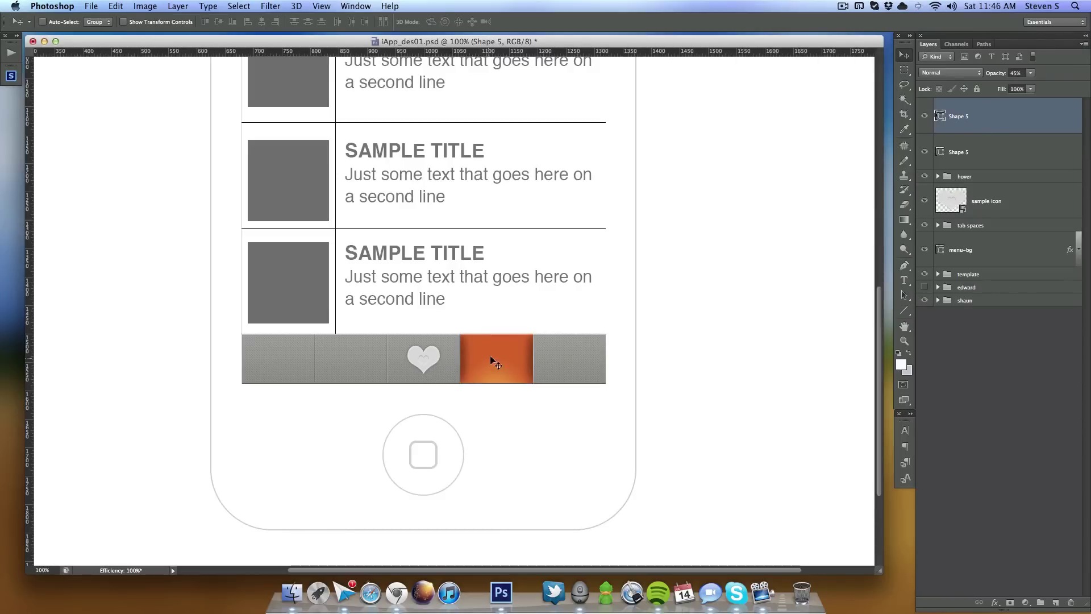
# Step: Duplicate the sample icon layer and place the copy above the hover group
pyautogui.click(1006, 202)
pyautogui.moveTo(1029, 199); pyautogui.dragTo(1021, 181)
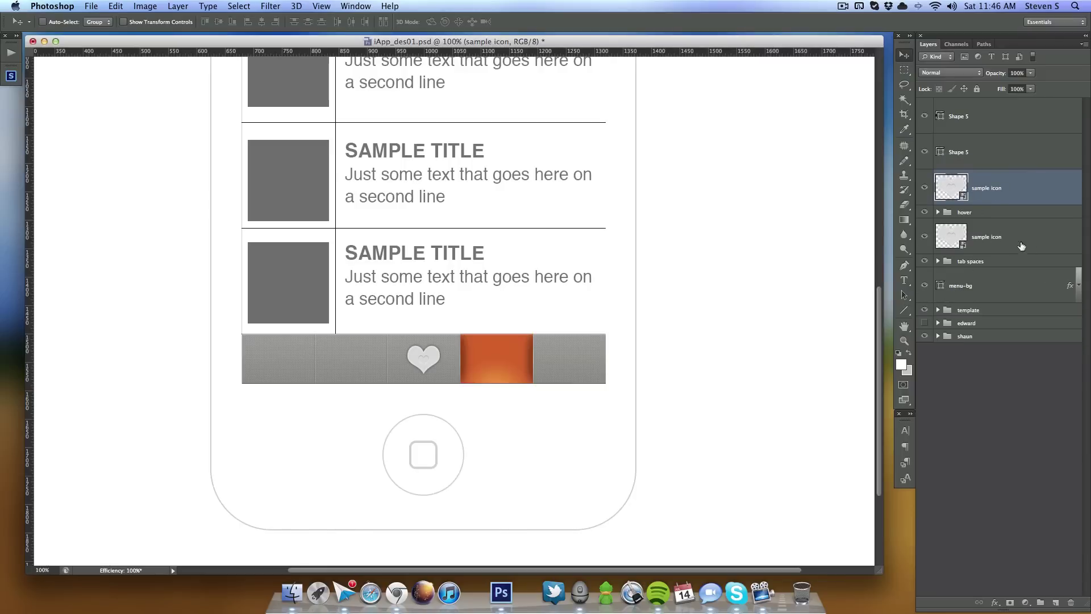
# Step: Move the copied heart icon to the centre of the orange hover tab and open its smart object contents
pyautogui.moveTo(431, 361); pyautogui.dragTo(519, 360)
pyautogui.moveTo(412, 362); pyautogui.dragTo(484, 362)
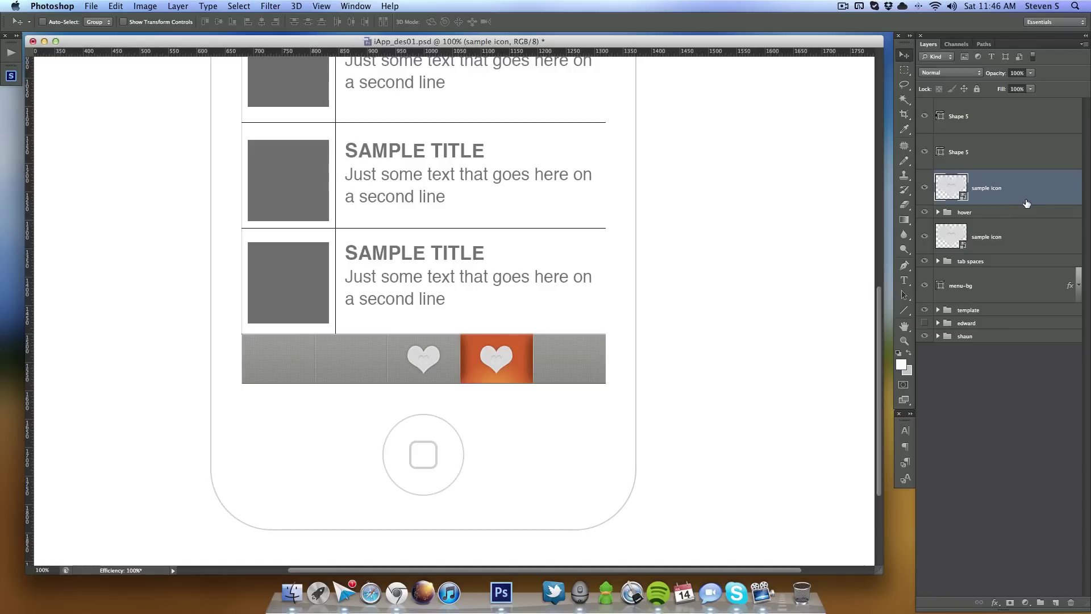
pyautogui.doubleClick(953, 189)
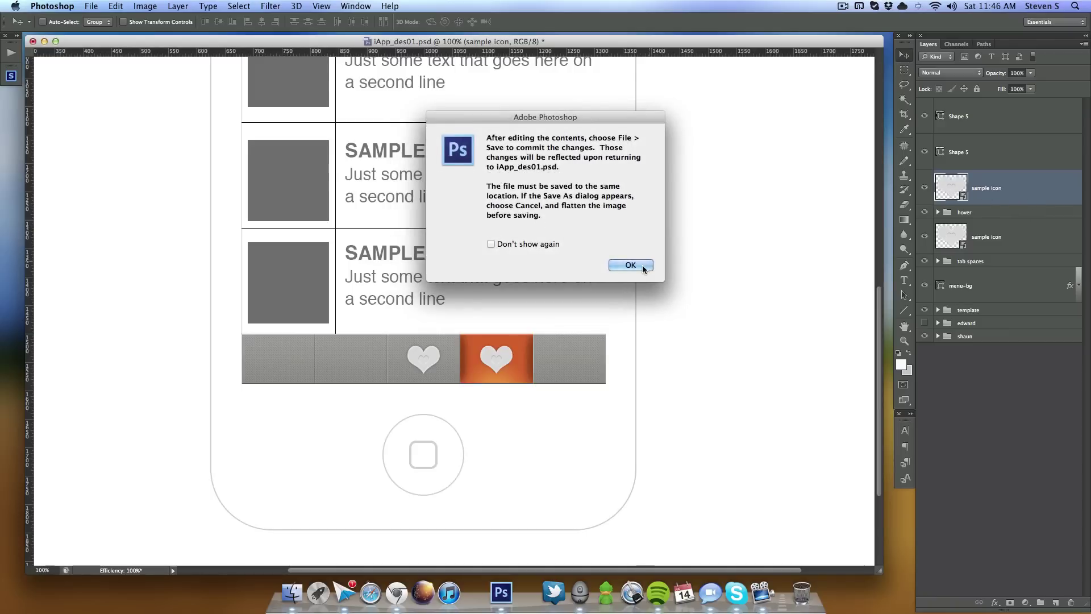
pyautogui.click(642, 266)
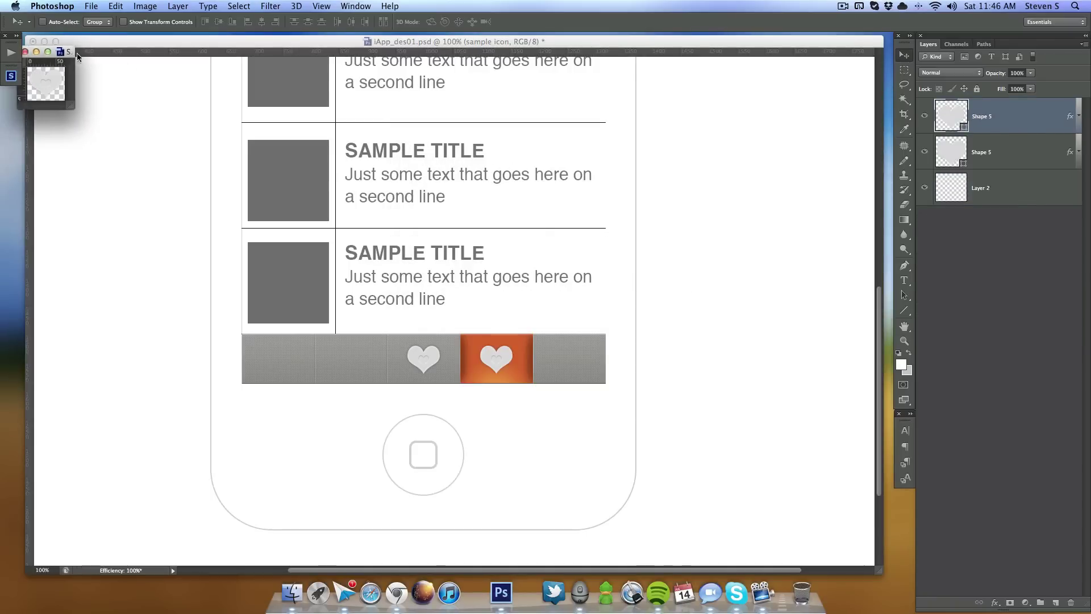
# Step: Copy both Shape 5 layers and Layer 2 from the icon's smart object into iApp_des01.psd, closing the smart object's document
pyautogui.click(1001, 125)
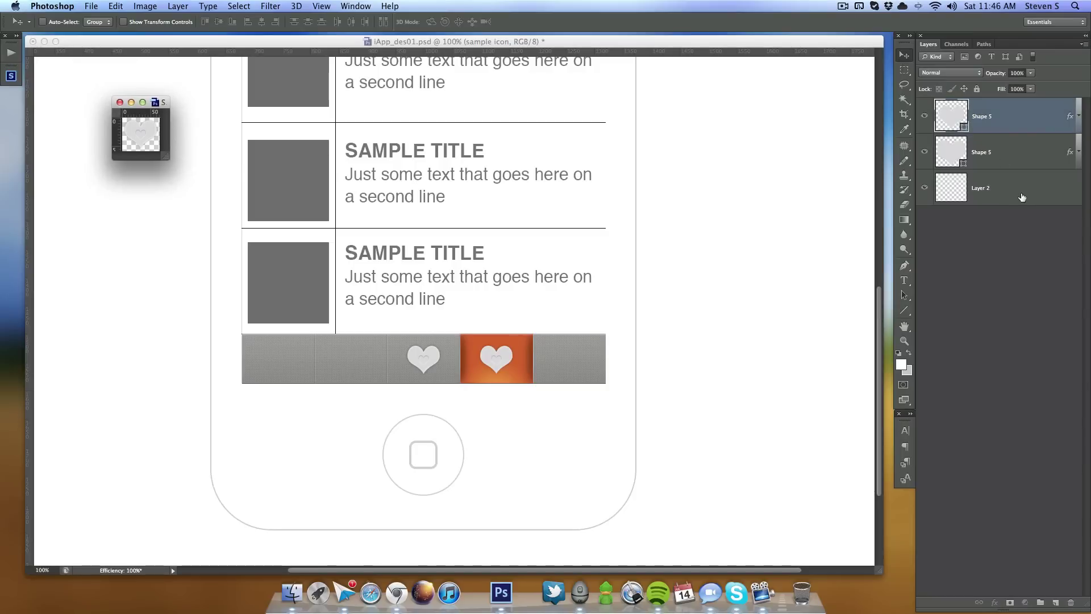
pyautogui.keyDown('shift'); pyautogui.click(1000, 187); pyautogui.keyUp('shift')
pyautogui.moveTo(1000, 187); pyautogui.dragTo(653, 321)
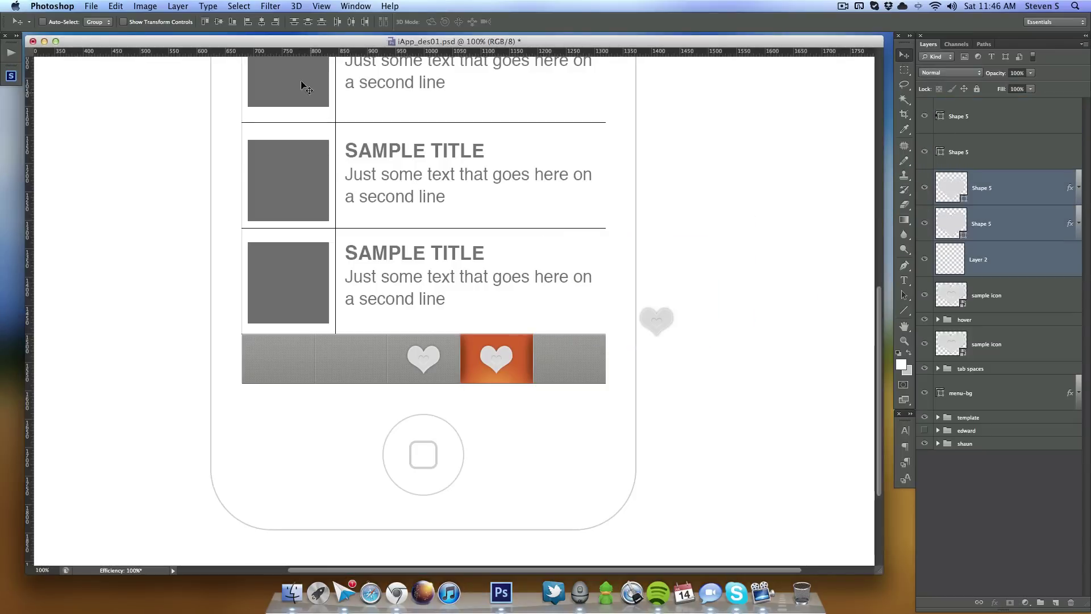
pyautogui.doubleClick(285, 42)
pyautogui.doubleClick(271, 98)
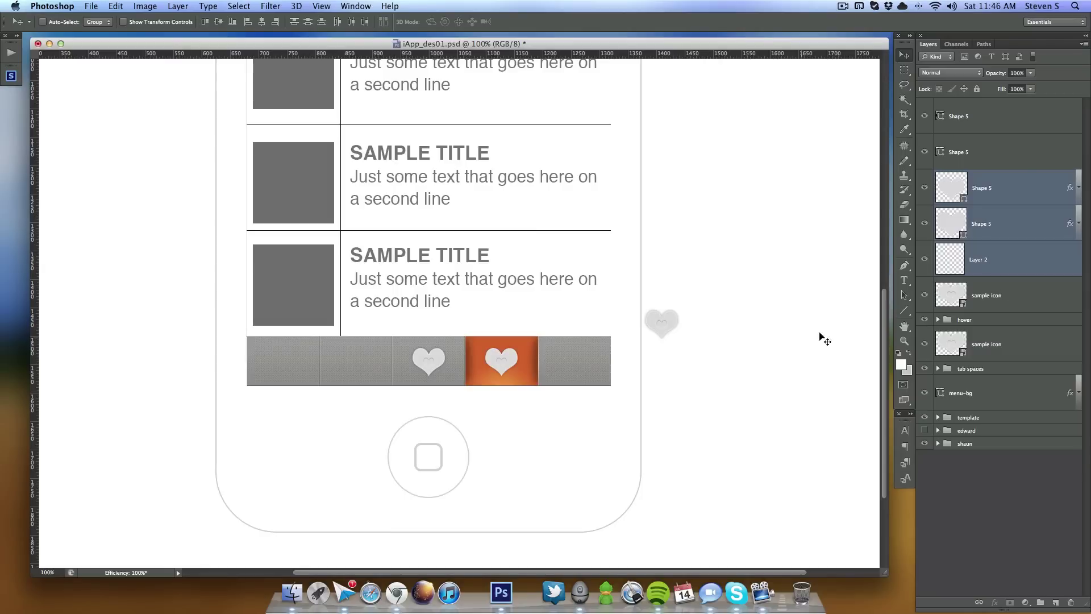
# Step: Replace the sample icon copy on the orange tab with the two imported heart shapes, deleting Layer 2 and the copy
pyautogui.click(969, 254)
pyautogui.moveTo(969, 254); pyautogui.dragTo(1070, 602)
pyautogui.click(1011, 223)
pyautogui.keyDown('shift'); pyautogui.click(1010, 189); pyautogui.keyUp('shift')
pyautogui.moveTo(638, 337); pyautogui.dragTo(499, 371)
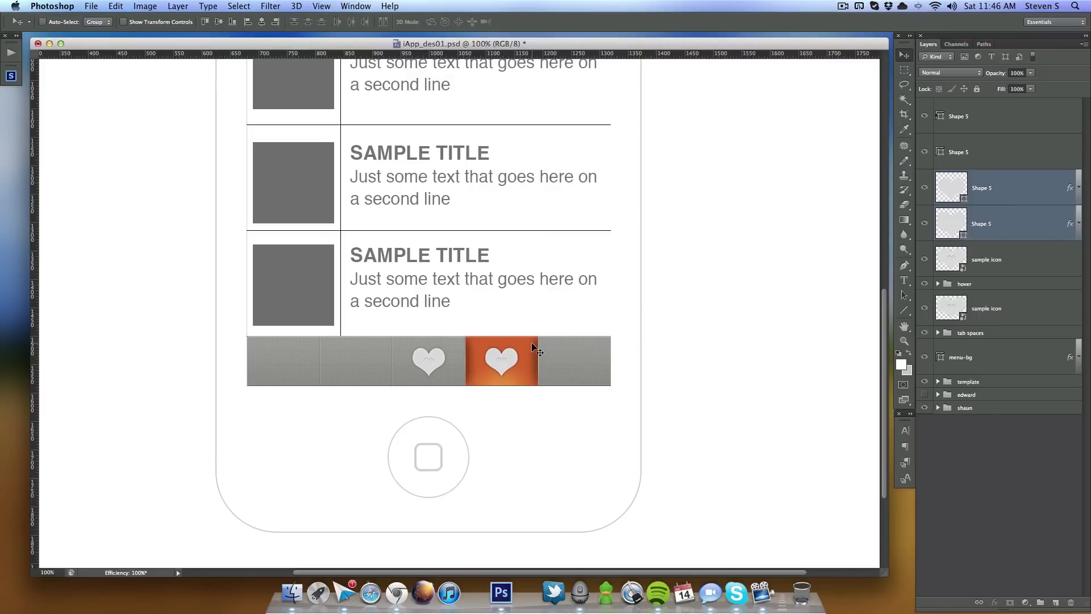
pyautogui.moveTo(956, 257); pyautogui.dragTo(1070, 601)
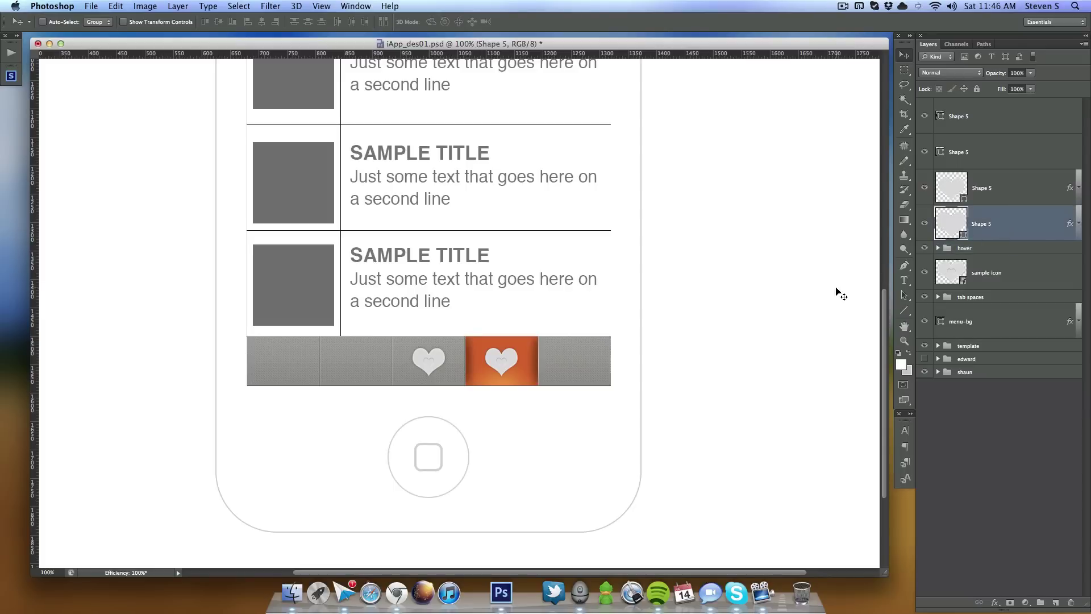
# Step: Give the larger heart on the orange tab a white #ffffff drop shadow with 2 px distance and 24% spread
pyautogui.press('super+equal')
pyautogui.press('super+equal')
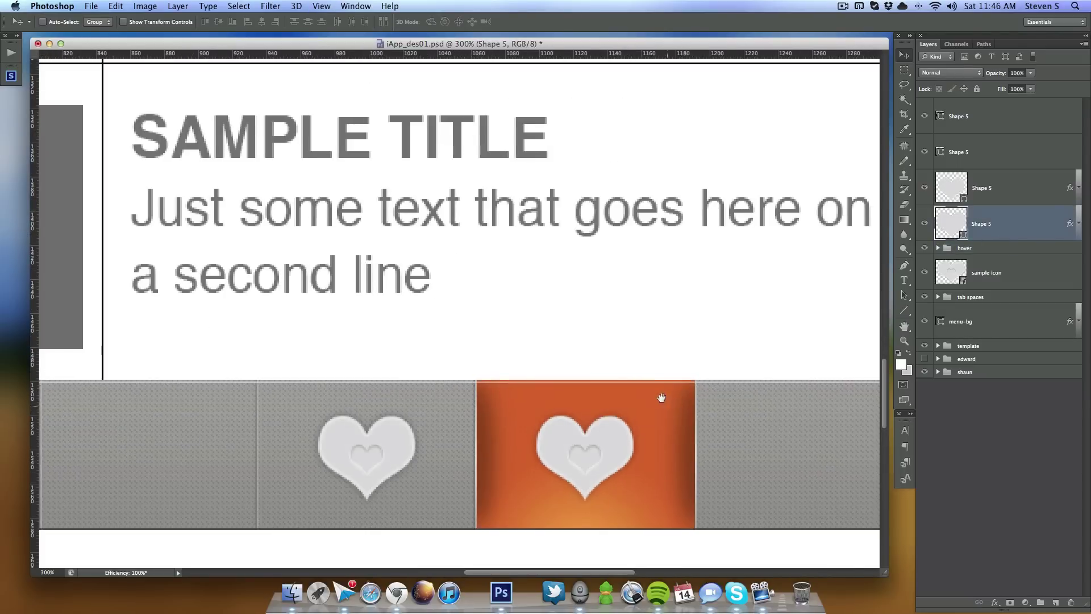
pyautogui.moveTo(662, 404); pyautogui.dragTo(653, 323)
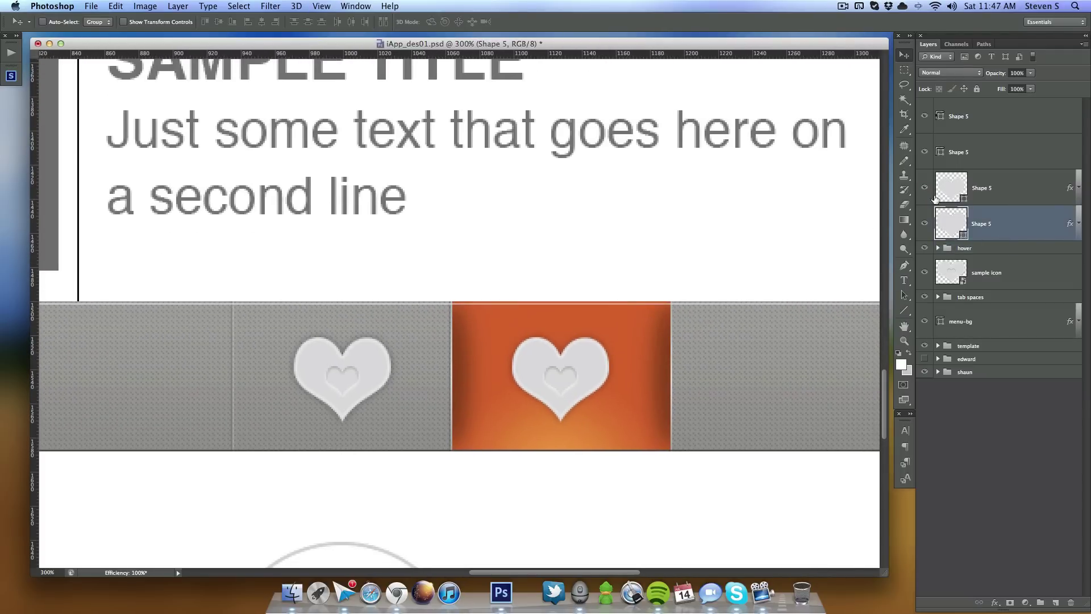
pyautogui.doubleClick(1007, 227)
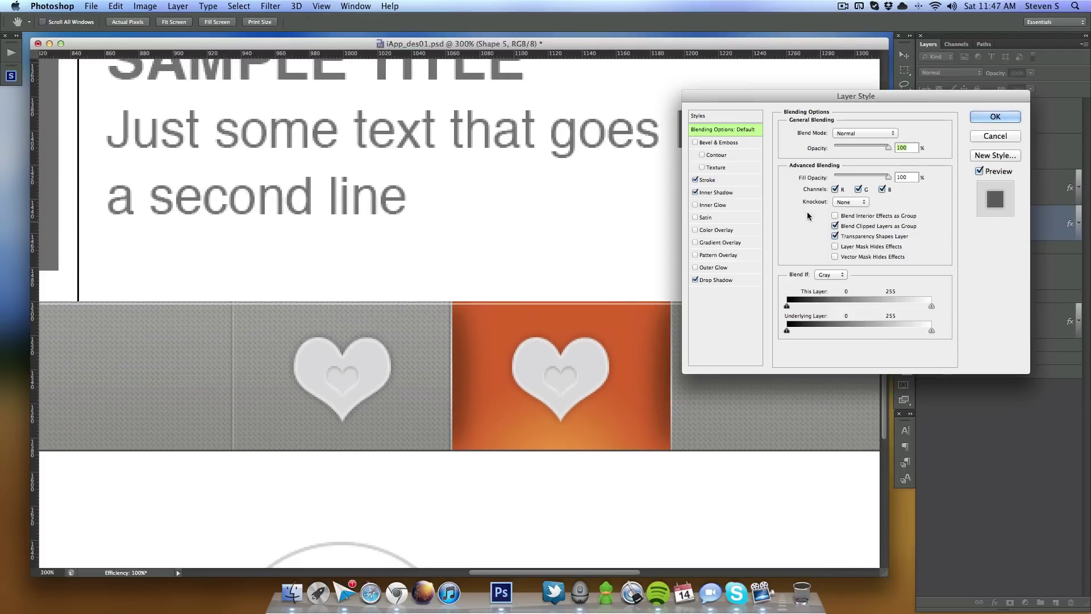
pyautogui.click(717, 280)
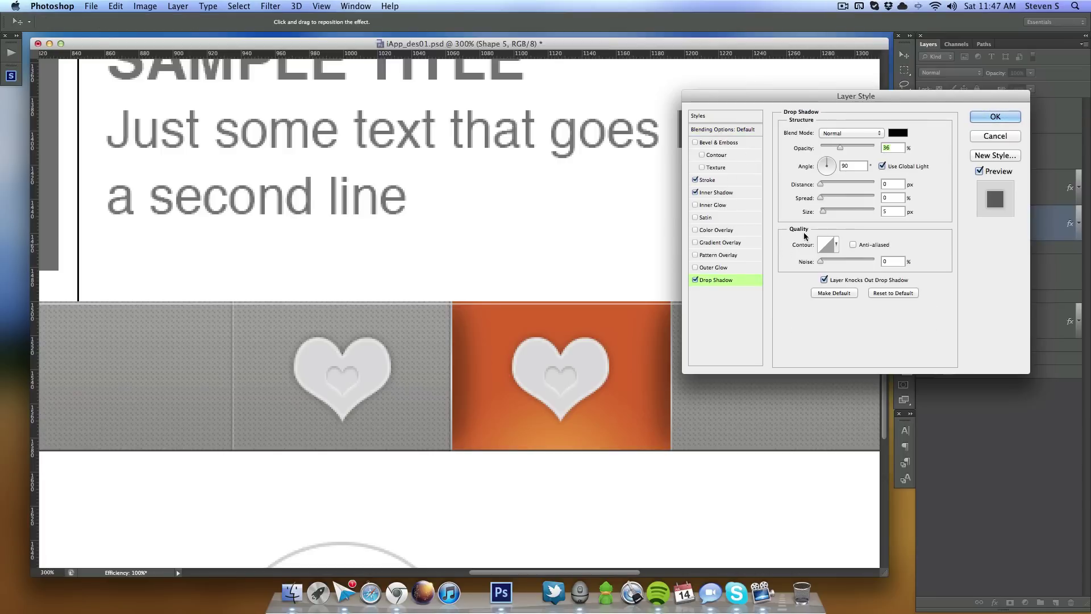
pyautogui.click(897, 185)
pyautogui.write('2')
pyautogui.click(897, 133)
pyautogui.moveTo(806, 156); pyautogui.dragTo(765, 75)
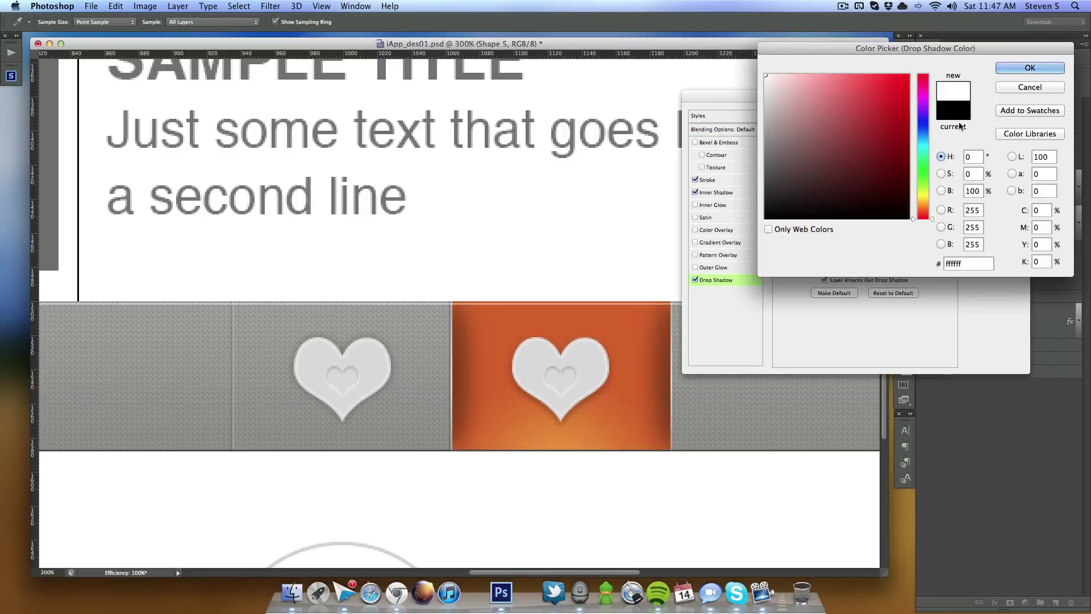
pyautogui.click(1028, 68)
pyautogui.moveTo(825, 197)
pyautogui.mouseDown()
pyautogui.moveTo(861, 198)
pyautogui.moveTo(842, 197)
pyautogui.mouseUp()
pyautogui.moveTo(837, 198); pyautogui.dragTo(833, 197)
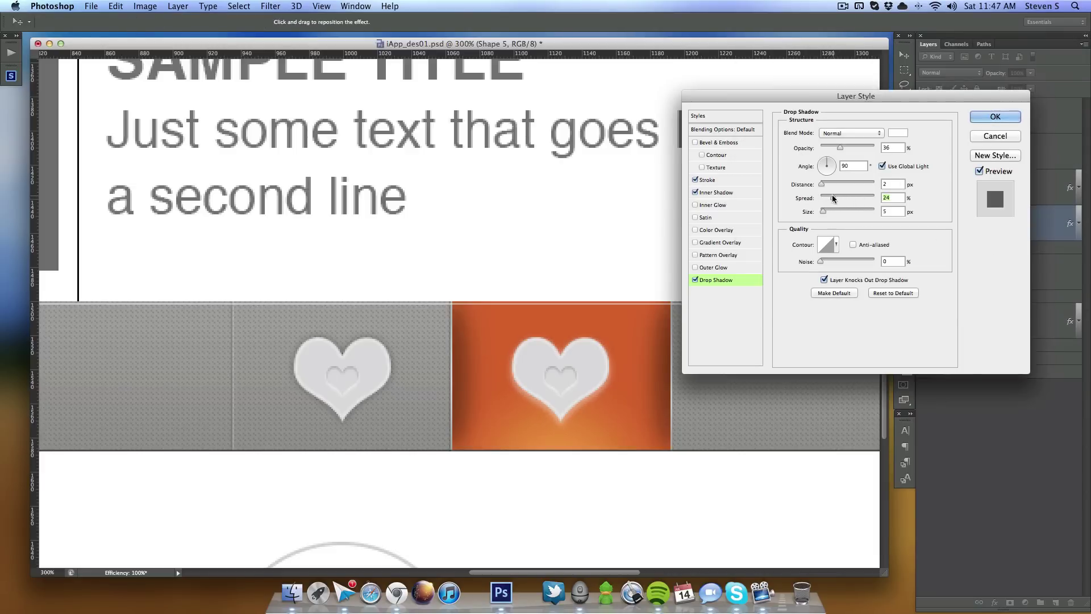
# Step: Set the larger heart's inner shadow to black #000000 with 32% opacity, 1 px distance and 50% choke
pyautogui.click(724, 193)
pyautogui.click(897, 134)
pyautogui.click(765, 218)
pyautogui.click(1029, 68)
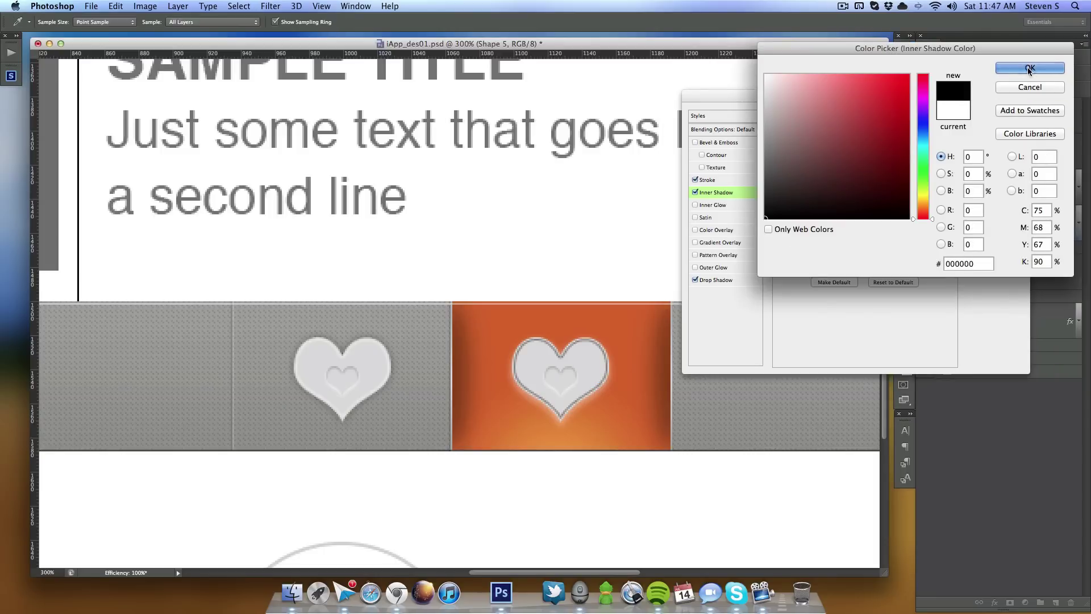
pyautogui.click(695, 179)
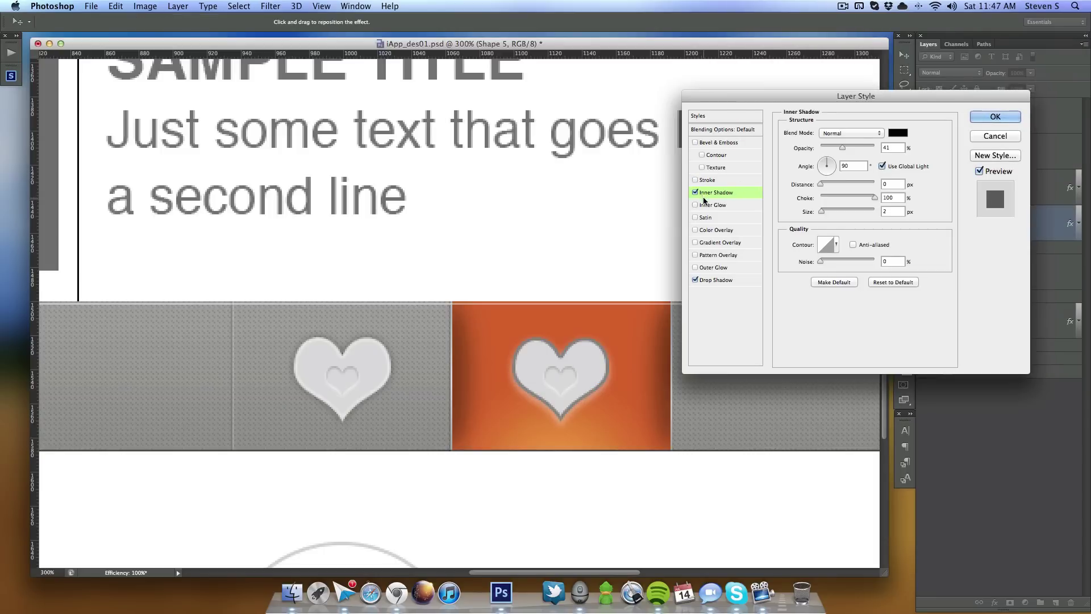
pyautogui.press('Up')
pyautogui.moveTo(874, 197); pyautogui.dragTo(851, 198)
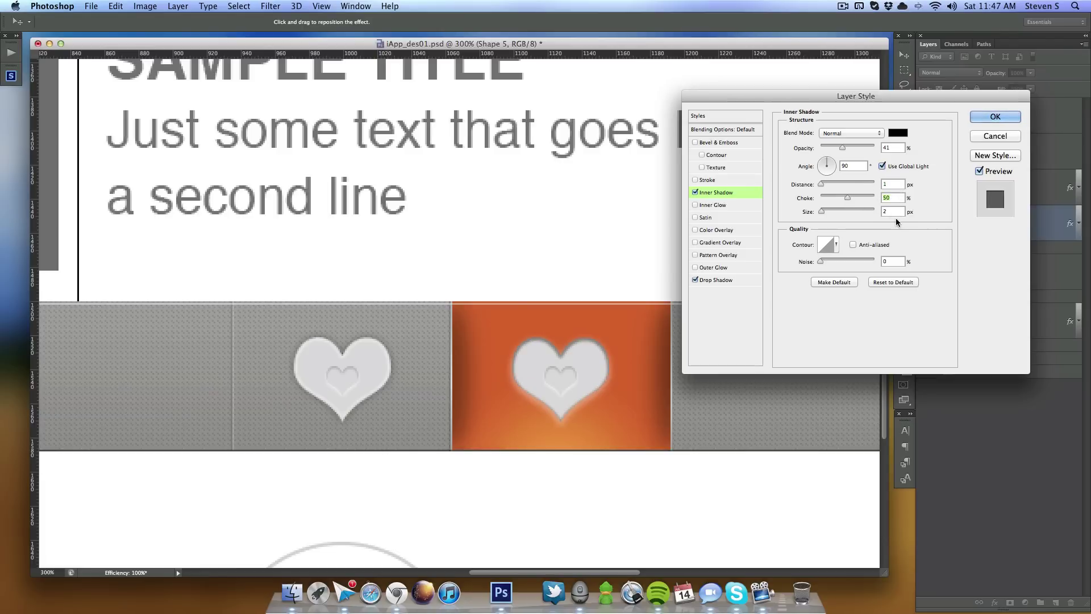
pyautogui.moveTo(844, 149); pyautogui.dragTo(836, 146)
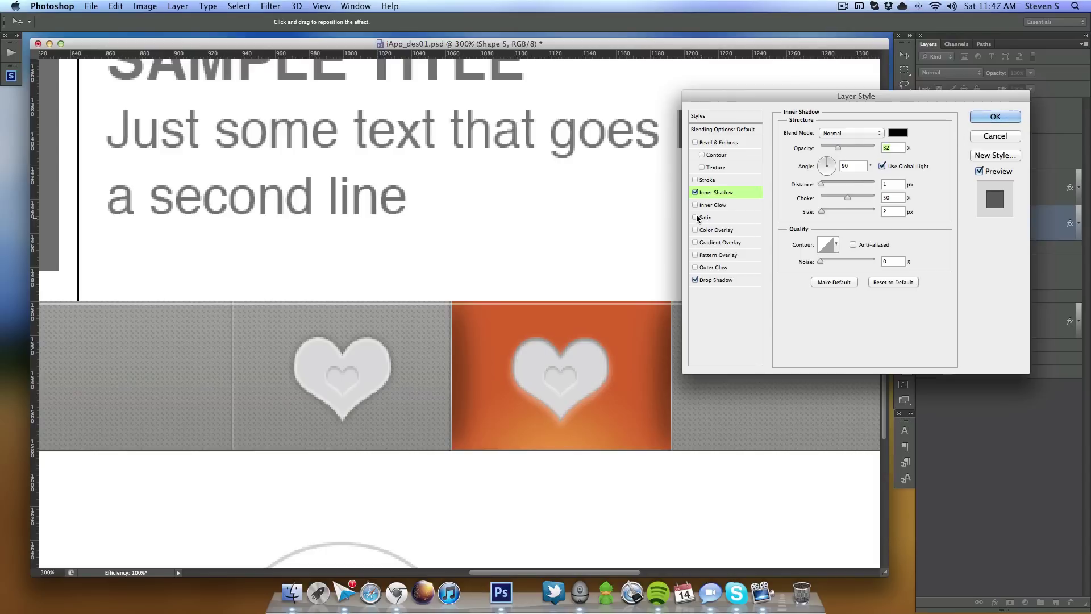
# Step: Set the larger heart's stroke to Overlay blend mode at 67% opacity and apply the layer style
pyautogui.click(707, 180)
pyautogui.click(848, 149)
pyautogui.click(845, 148)
pyautogui.click(858, 163)
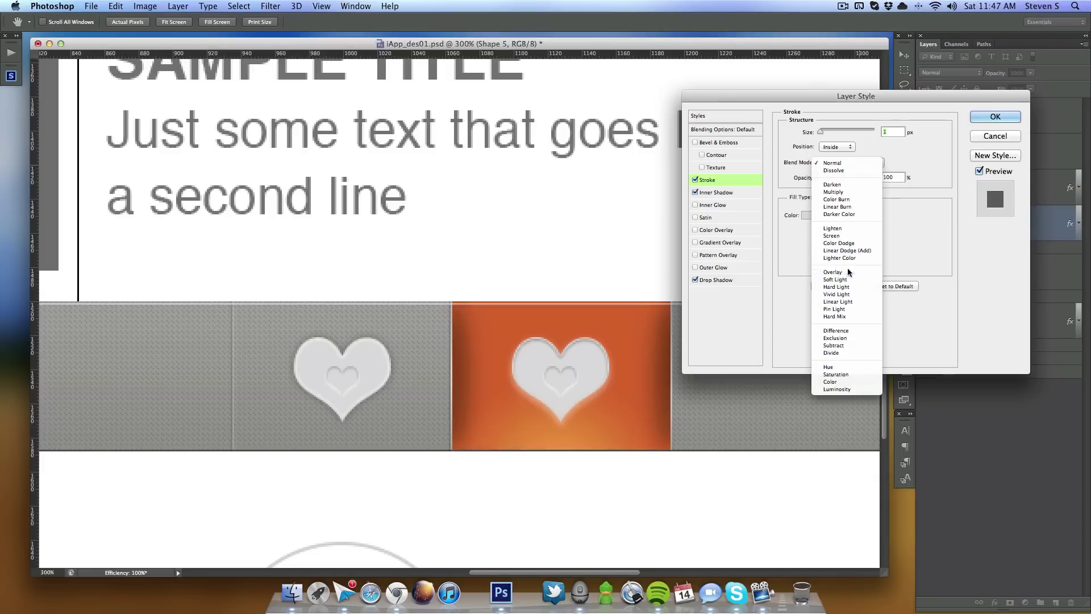
pyautogui.click(833, 272)
pyautogui.moveTo(858, 177); pyautogui.dragTo(856, 177)
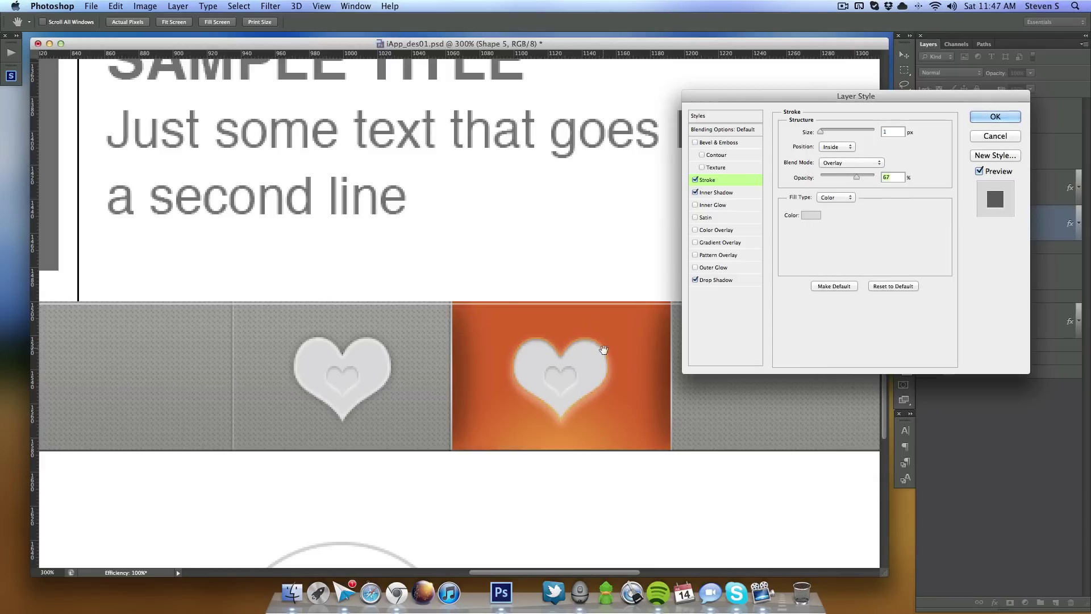
pyautogui.click(995, 117)
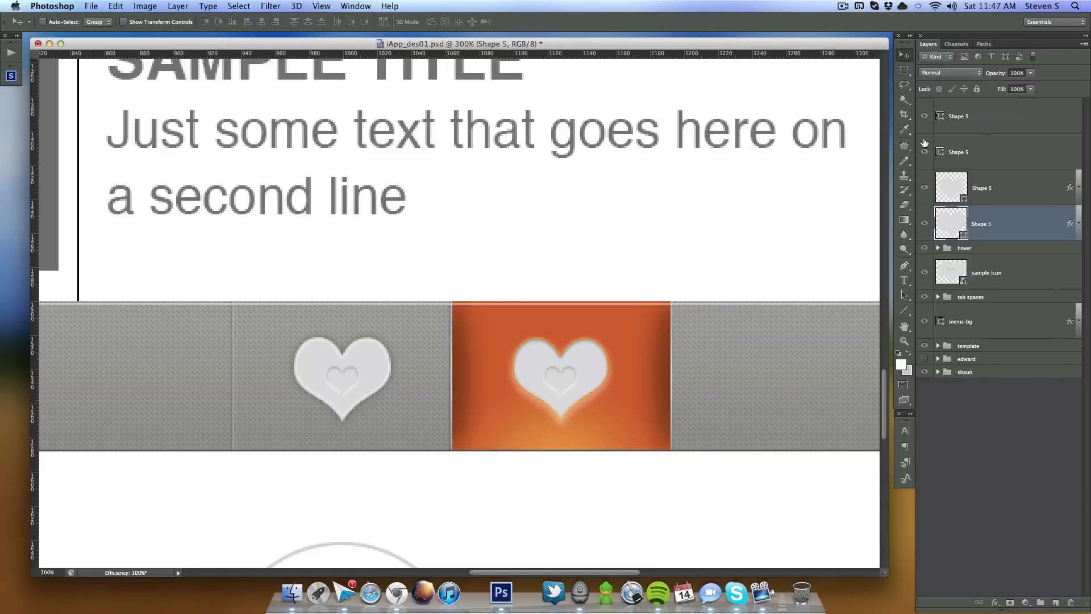
pyautogui.press('super+1')
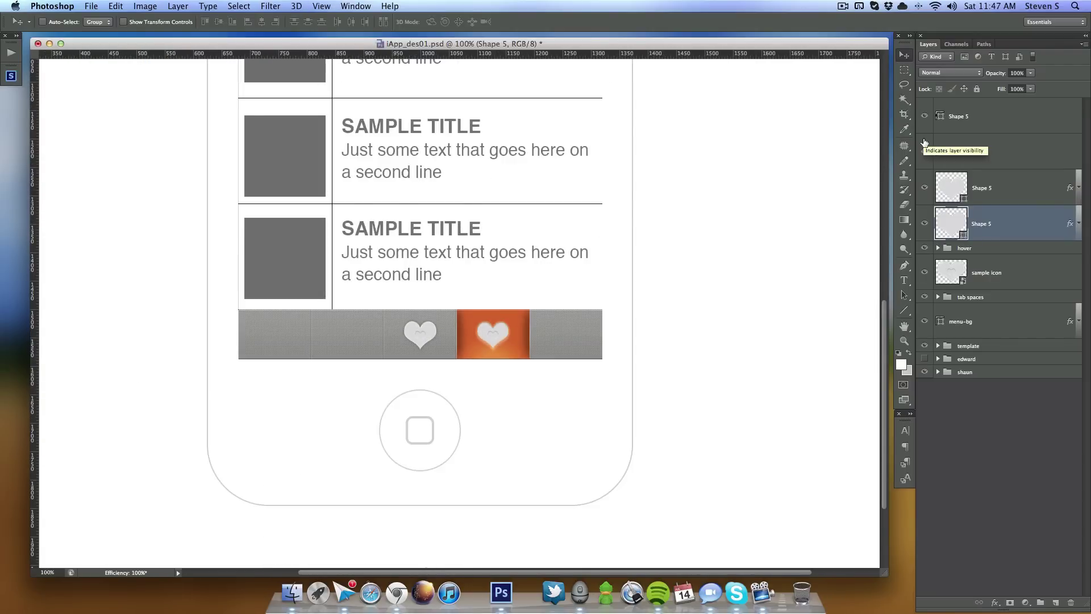
pyautogui.press('super+equal')
pyautogui.press('super+equal')
pyautogui.doubleClick(948, 224)
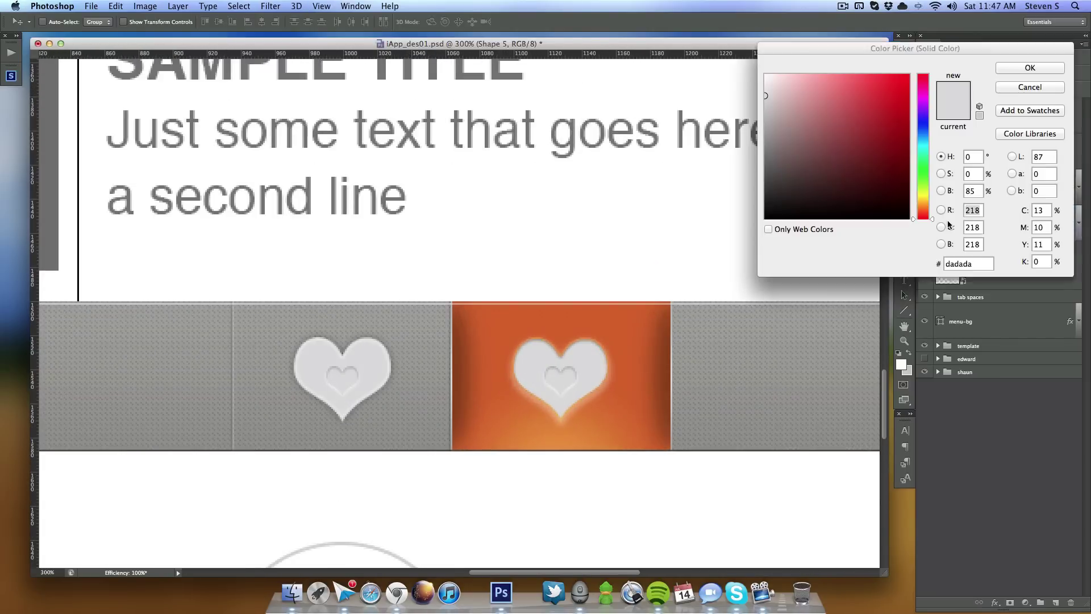
pyautogui.moveTo(772, 133); pyautogui.dragTo(776, 174)
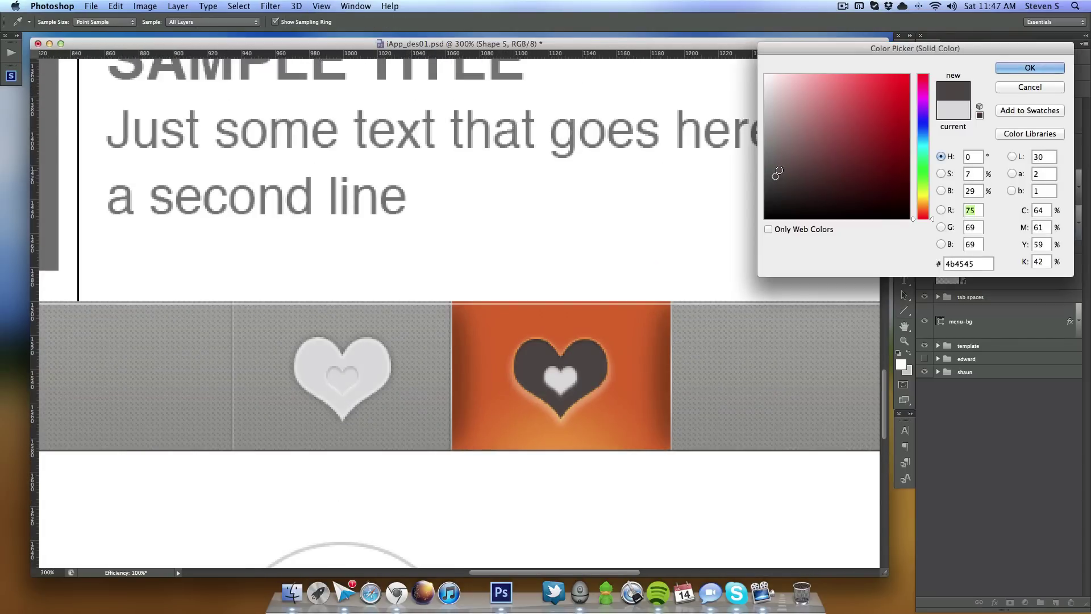
pyautogui.click(594, 355)
pyautogui.click(652, 341)
pyautogui.moveTo(800, 159); pyautogui.dragTo(759, 192)
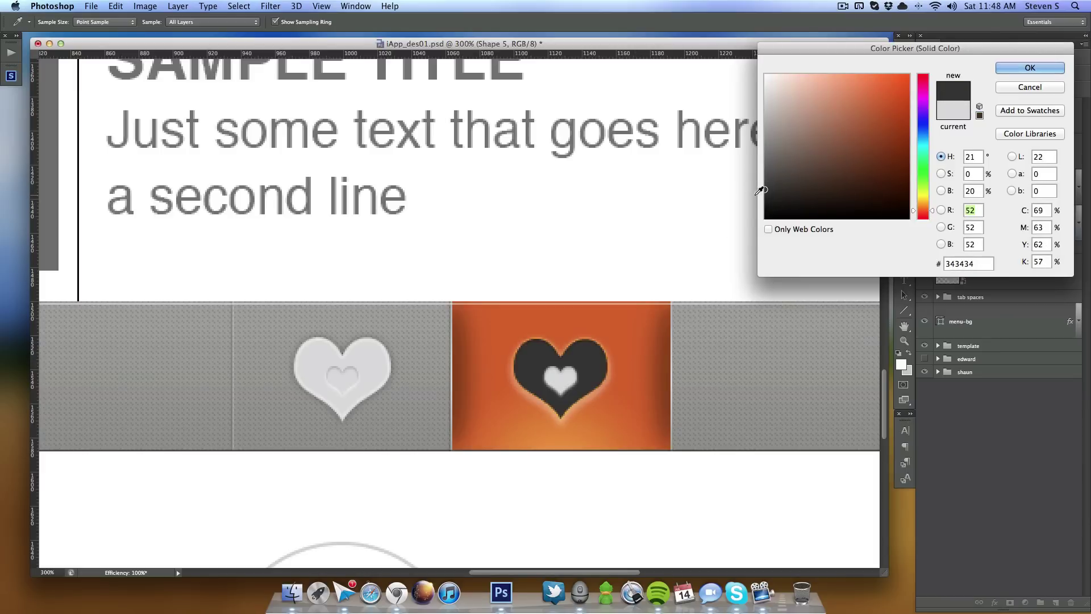
pyautogui.click(1032, 89)
pyautogui.press('super+minus')
pyautogui.press('super+minus')
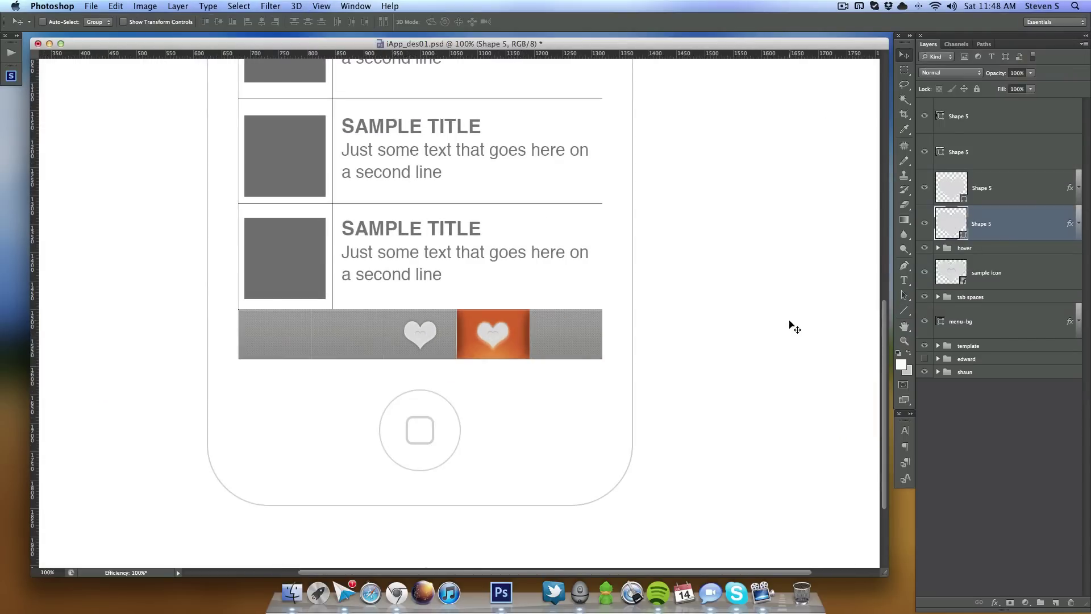
pyautogui.scroll(2, 531, 340)
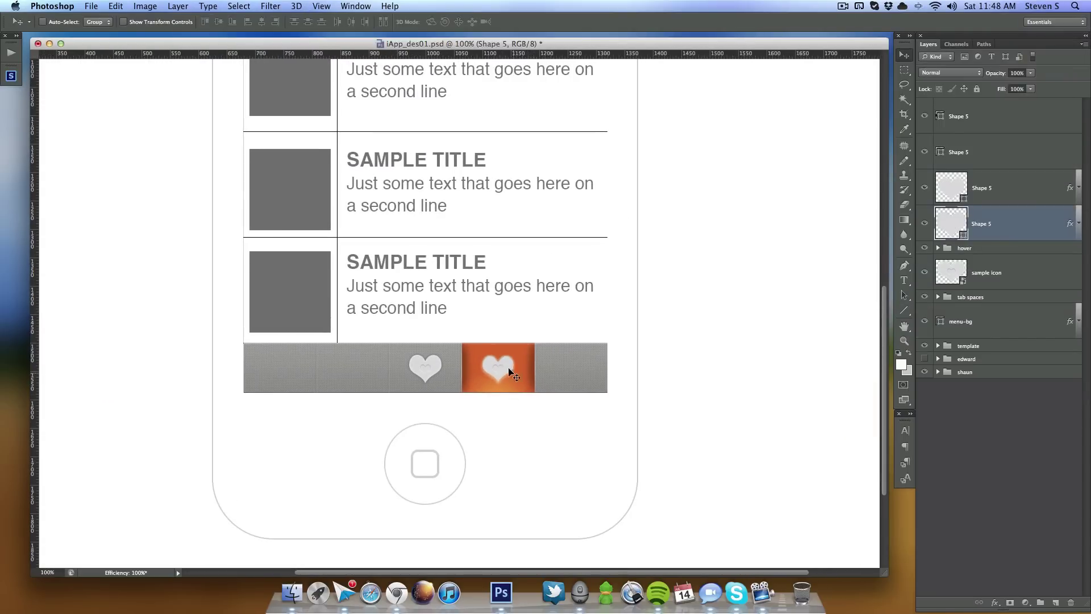
pyautogui.doubleClick(953, 225)
pyautogui.click(782, 171)
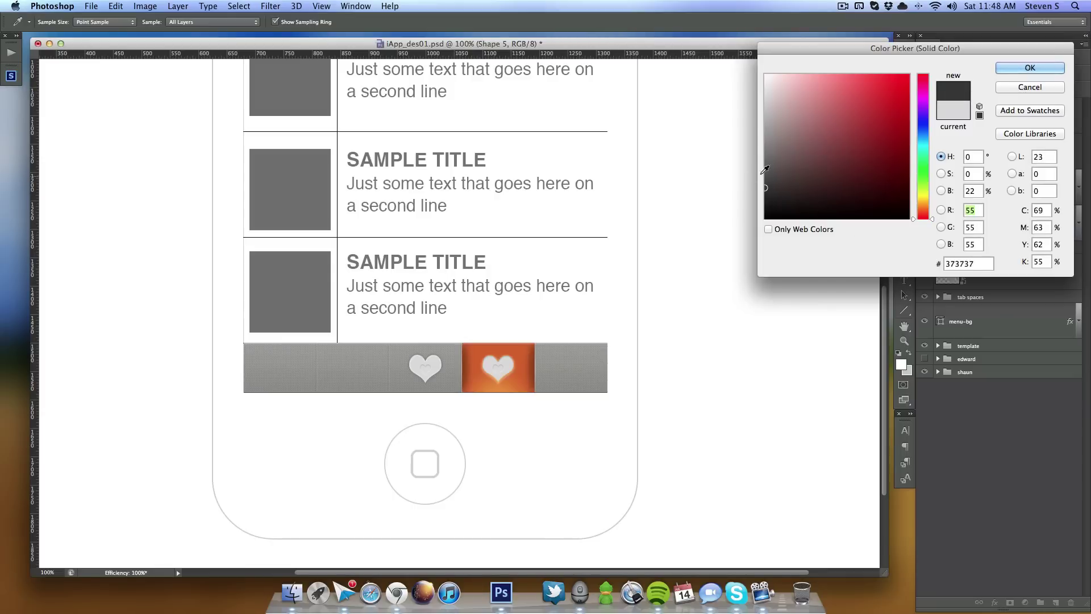
pyautogui.moveTo(777, 170); pyautogui.dragTo(775, 166)
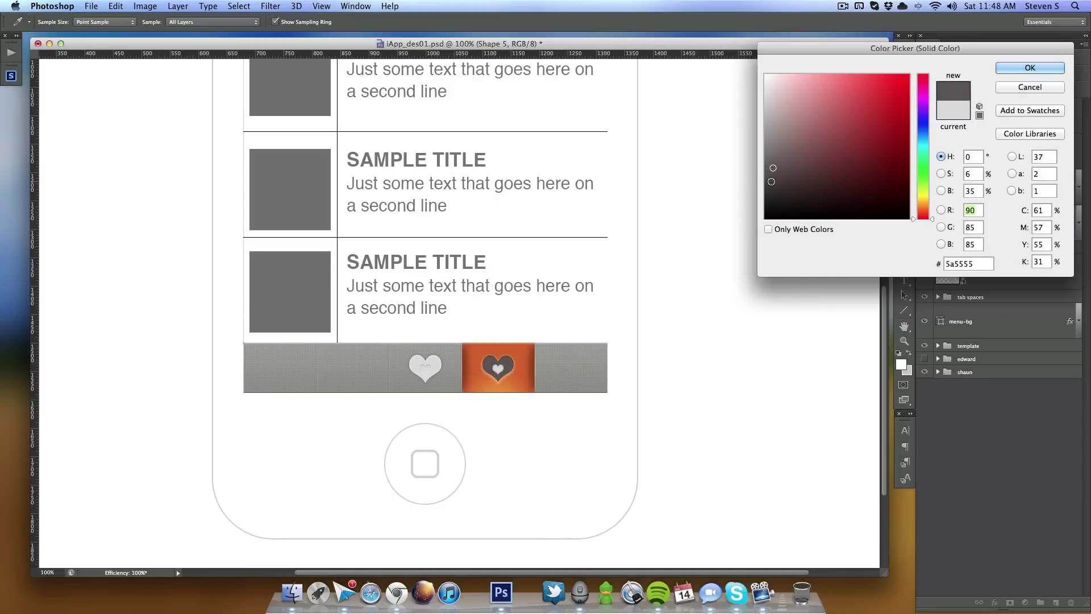
pyautogui.click(555, 378)
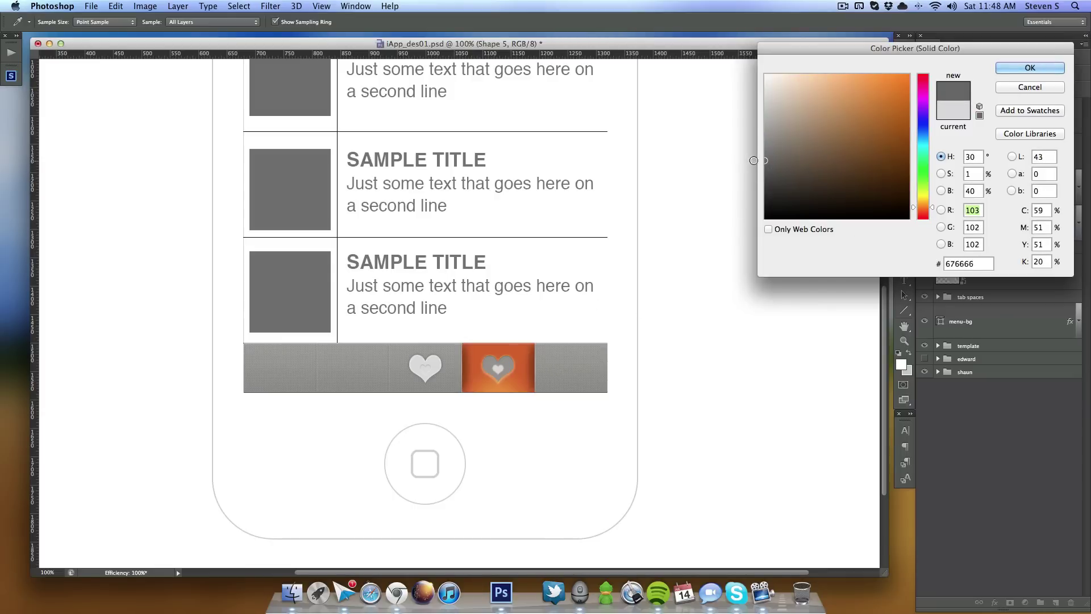
pyautogui.moveTo(753, 158); pyautogui.dragTo(758, 146)
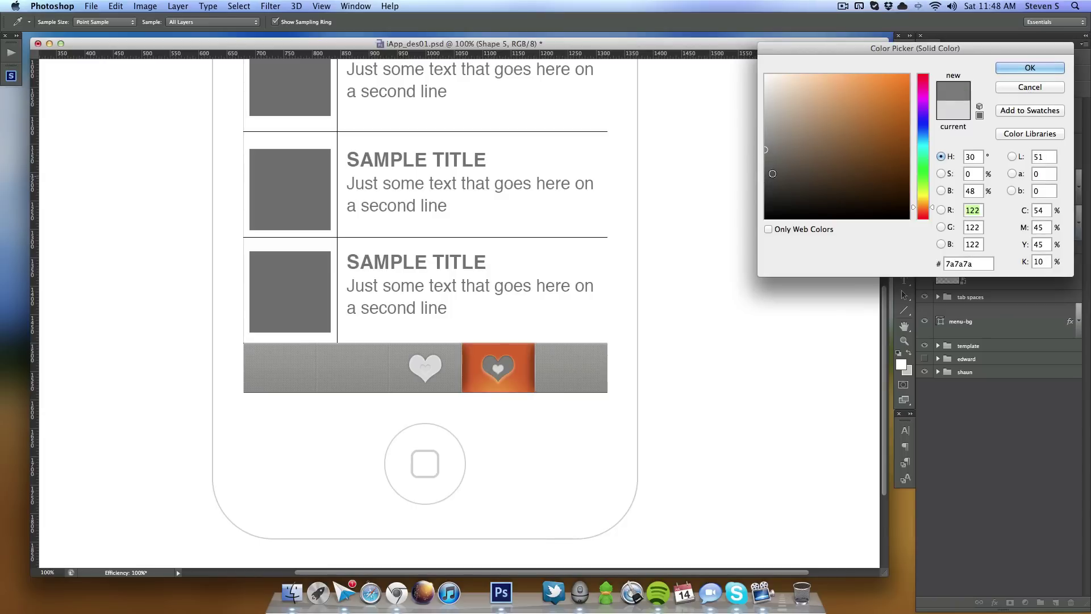
pyautogui.click(762, 164)
pyautogui.moveTo(761, 164); pyautogui.dragTo(765, 150)
pyautogui.click(1030, 87)
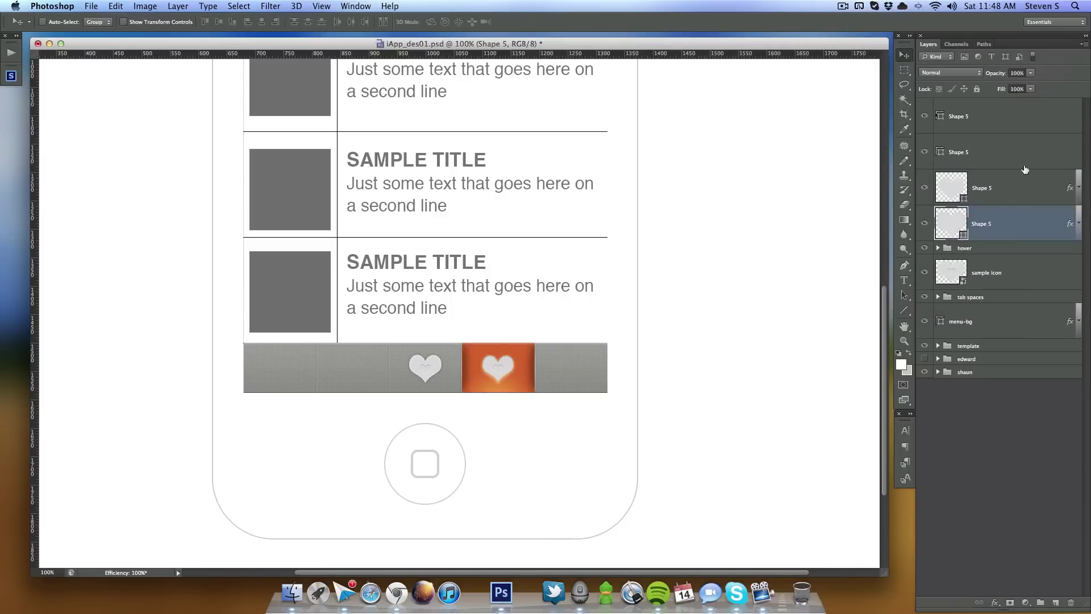
# Step: Group the two heart shapes of the orange tab and name the group "test - hover icon"
pyautogui.keyDown('shift'); pyautogui.click(994, 193); pyautogui.keyUp('shift')
pyautogui.moveTo(1029, 226)
pyautogui.mouseDown()
pyautogui.moveTo(1039, 573)
pyautogui.moveTo(1009, 224)
pyautogui.mouseUp()
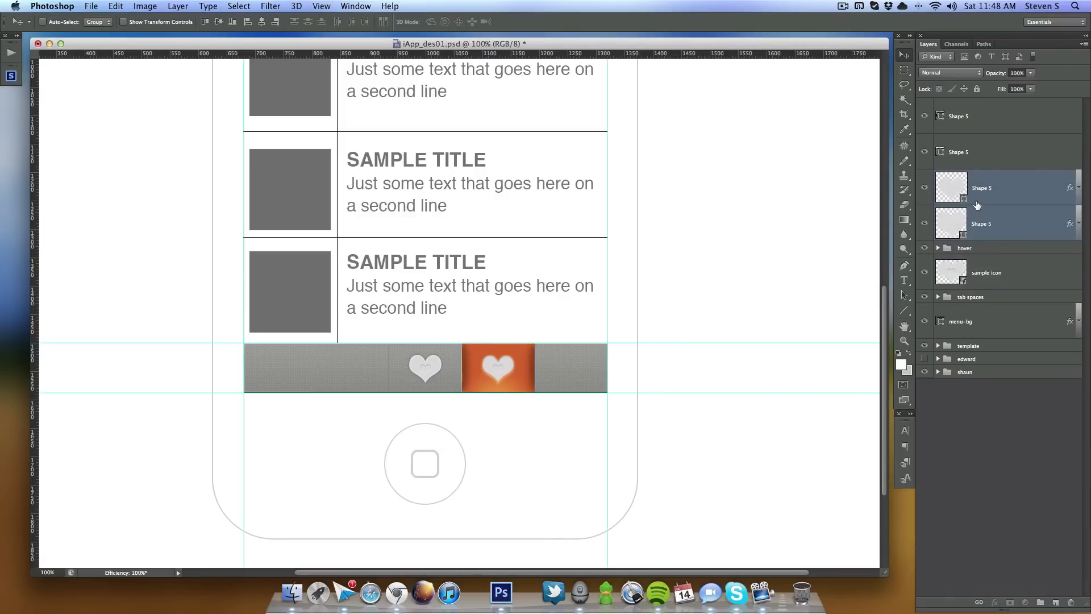
pyautogui.press('super+g')
pyautogui.doubleClick(968, 176)
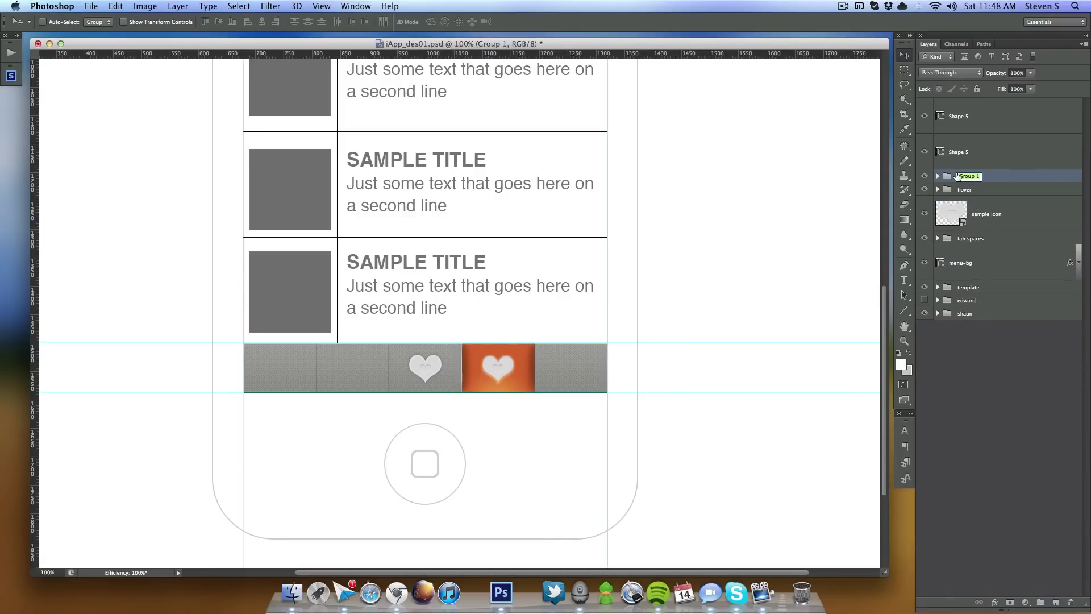
pyautogui.write('test - hover icon')
pyautogui.press('Return')
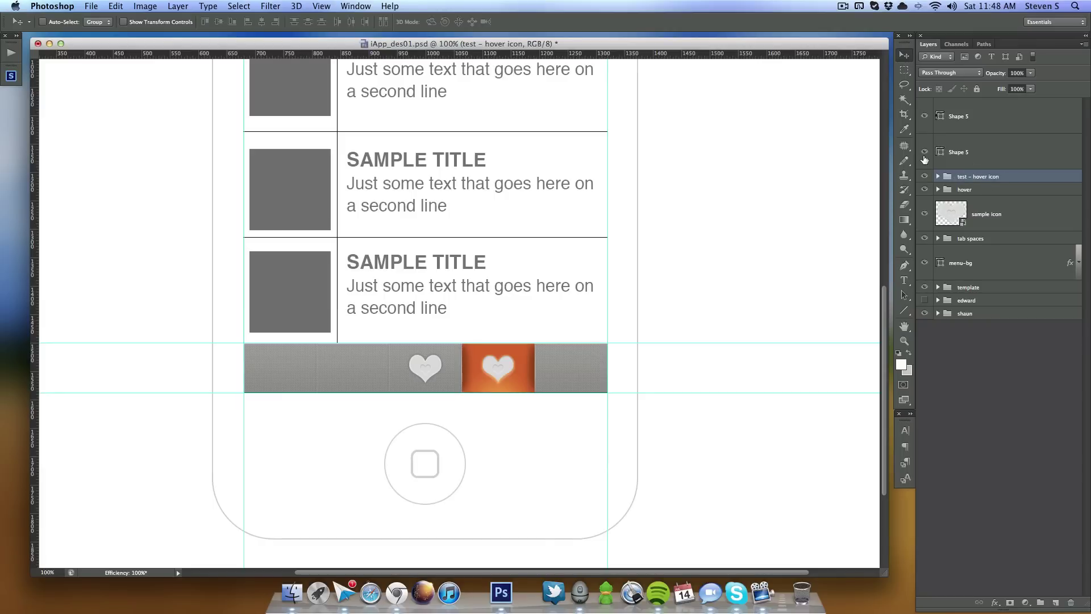
# Step: Hide the guides and save the iApp_des01.psd document
pyautogui.press('super+semicolon')
pyautogui.press('super+s')
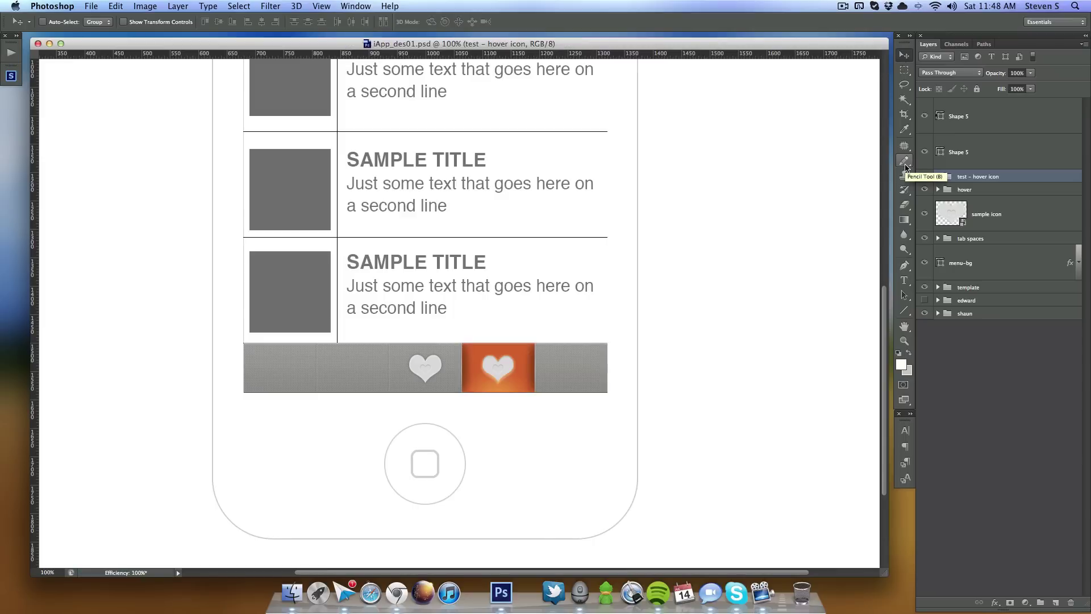
# Step: Review the app mockup from the header bar to the bottom menu bar, finishing with the whole screen in view at 66.67% zoom
pyautogui.moveTo(706, 374); pyautogui.dragTo(733, 418)
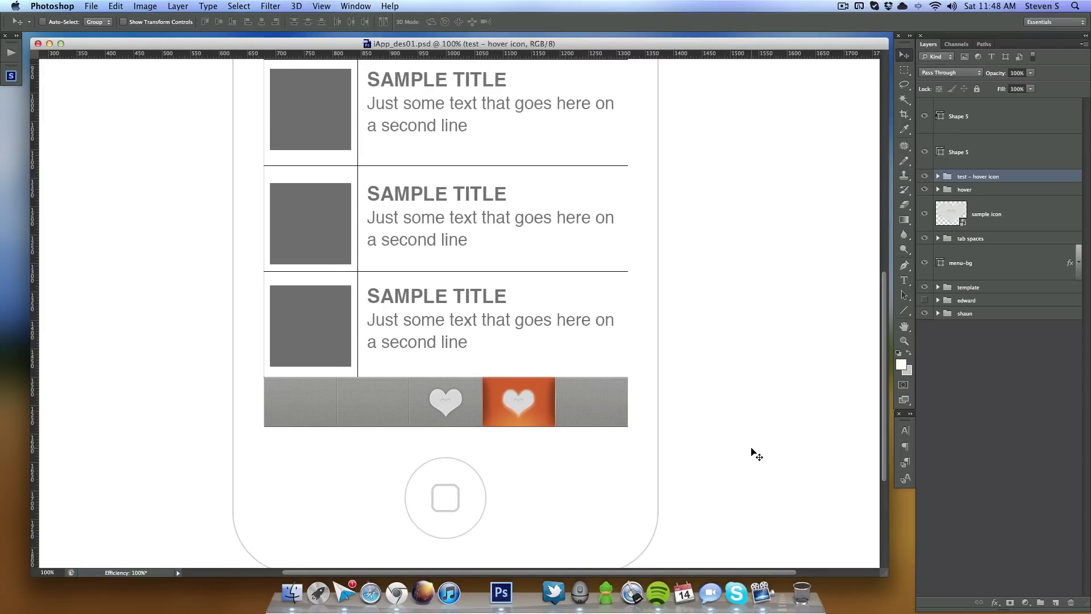
pyautogui.moveTo(719, 345); pyautogui.dragTo(719, 402)
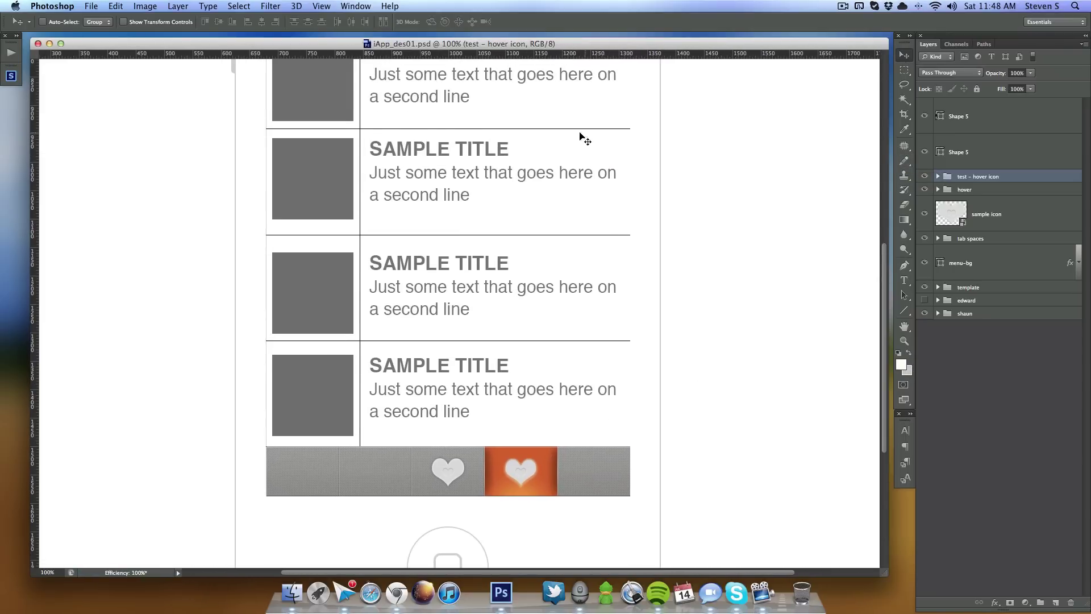
pyautogui.scroll(5, 626, 309)
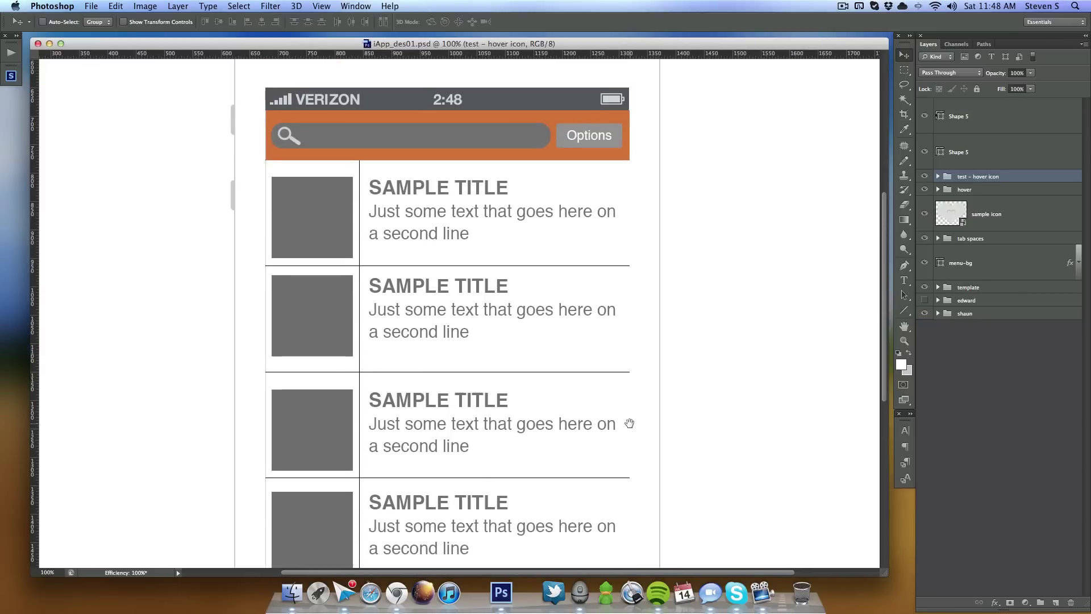
pyautogui.moveTo(634, 383); pyautogui.dragTo(638, 448)
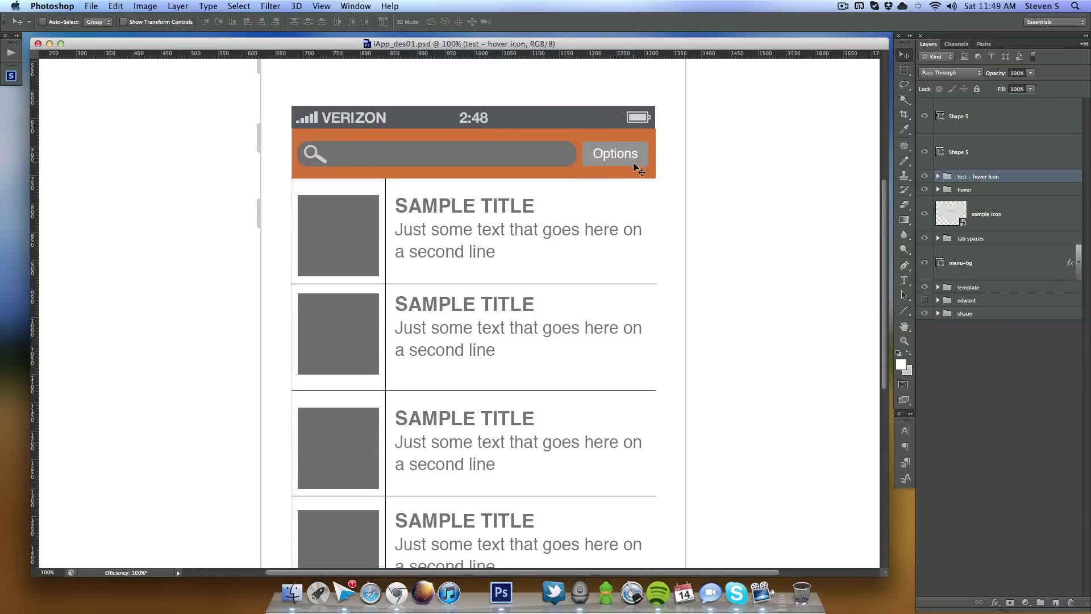
pyautogui.moveTo(614, 312); pyautogui.dragTo(628, 214)
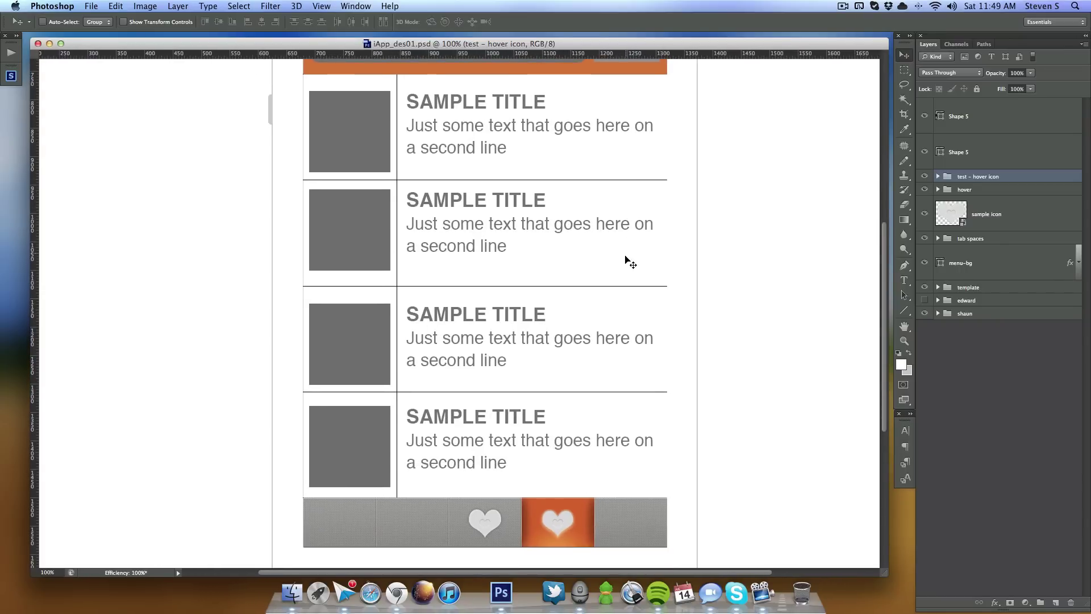
pyautogui.scroll(-2, 659, 438)
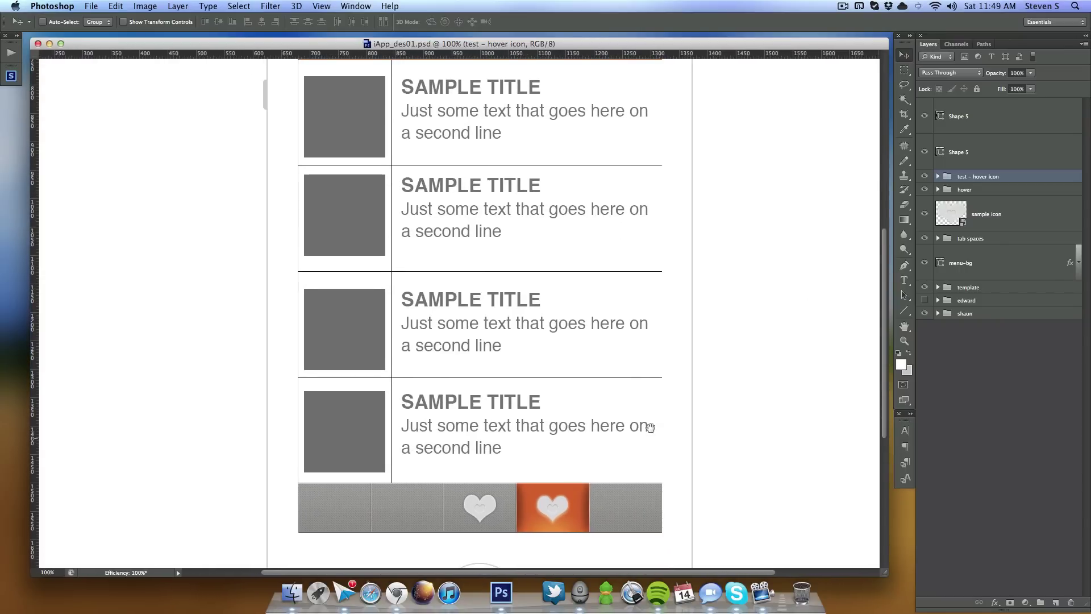
pyautogui.press('super+minus')
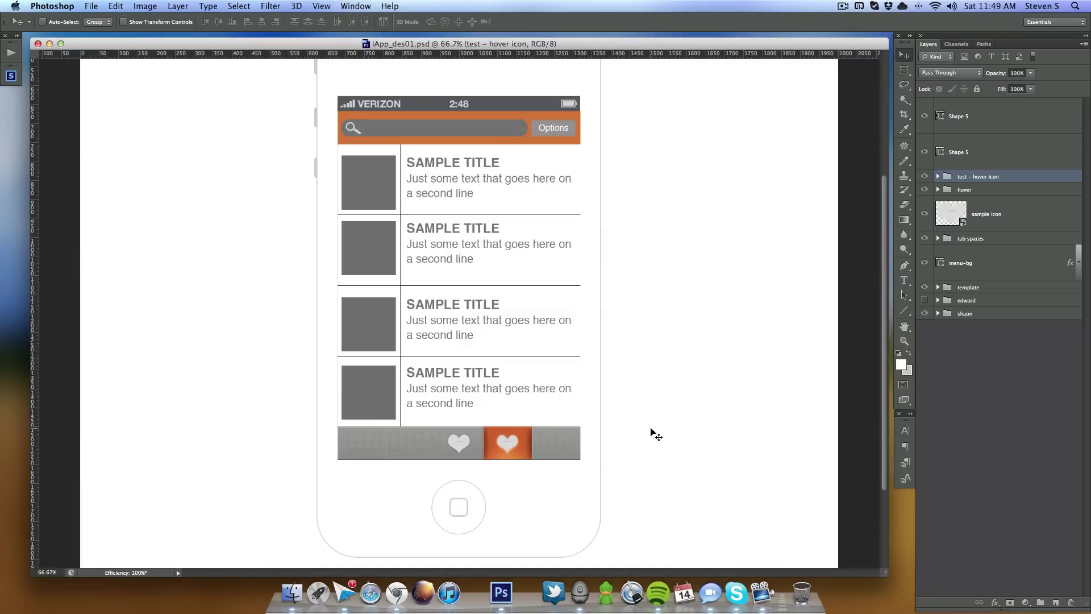